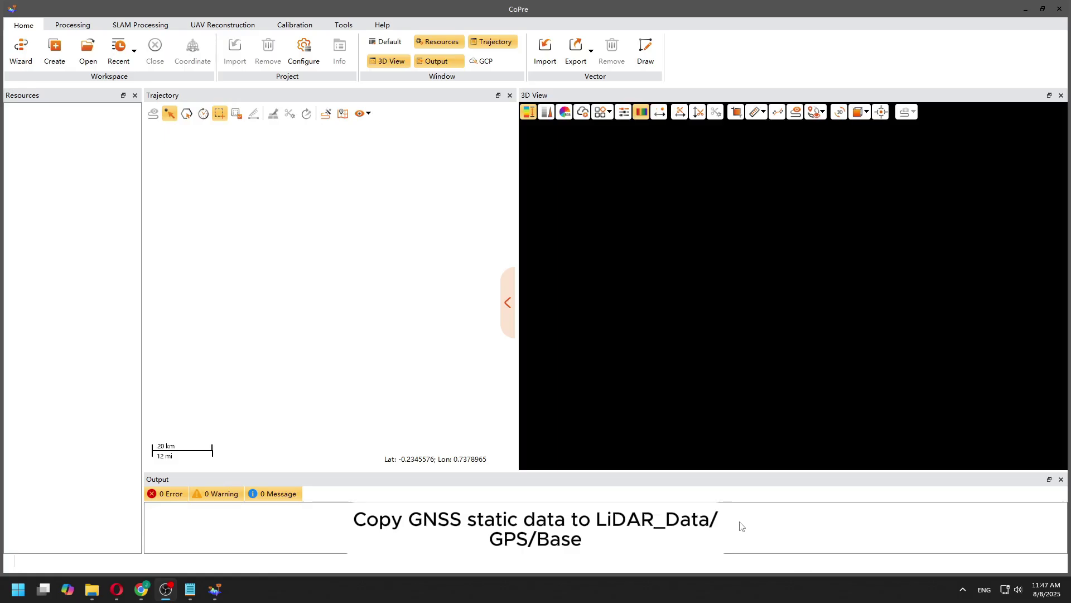
pyautogui.click(552, 37)
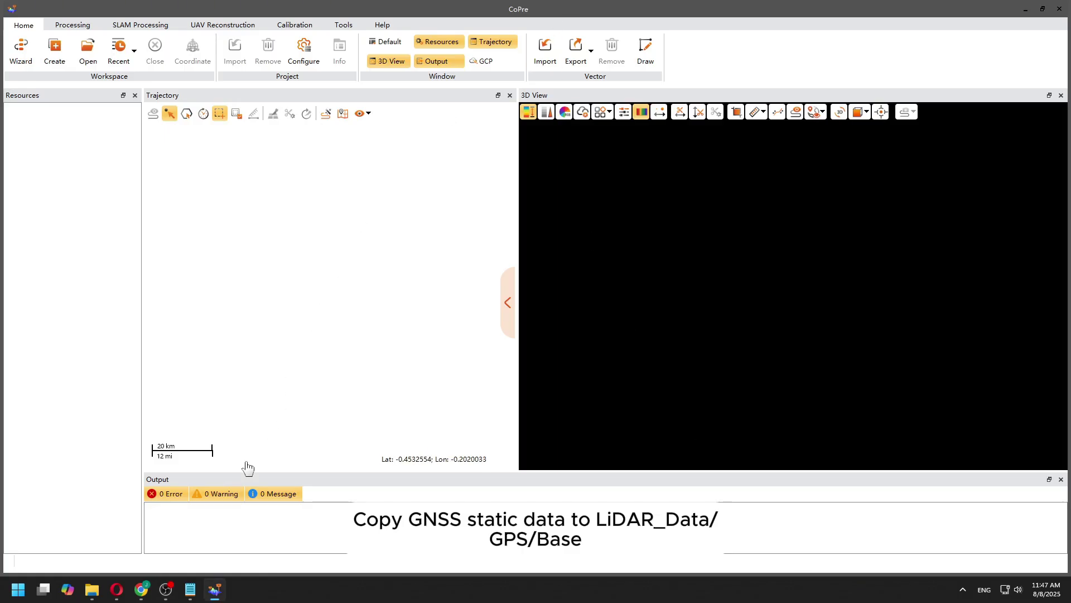
pyautogui.click(94, 590)
pyautogui.click(366, 297)
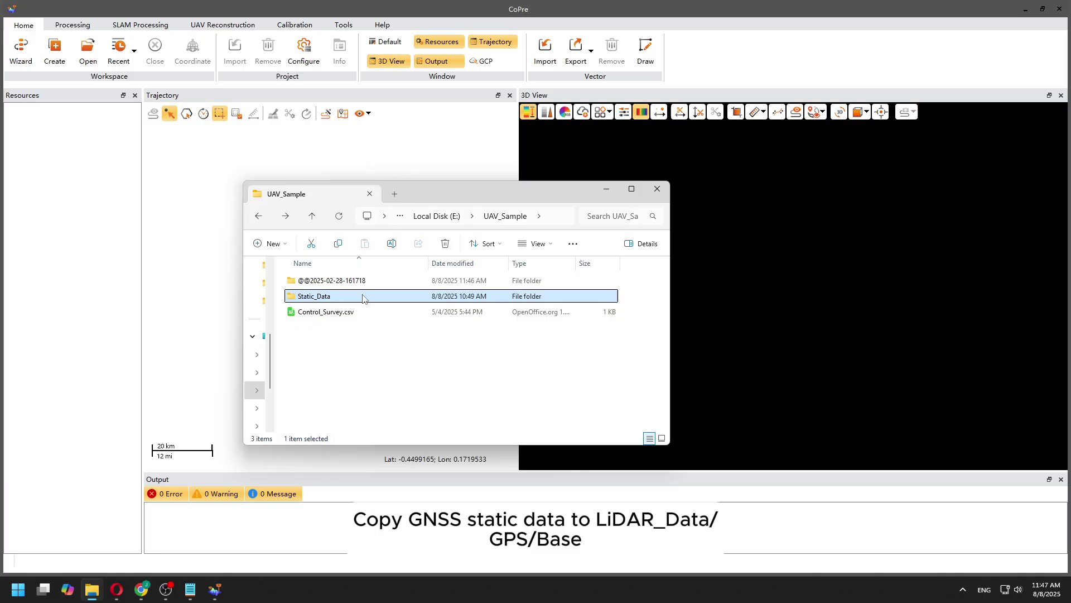
pyautogui.doubleClick(362, 282)
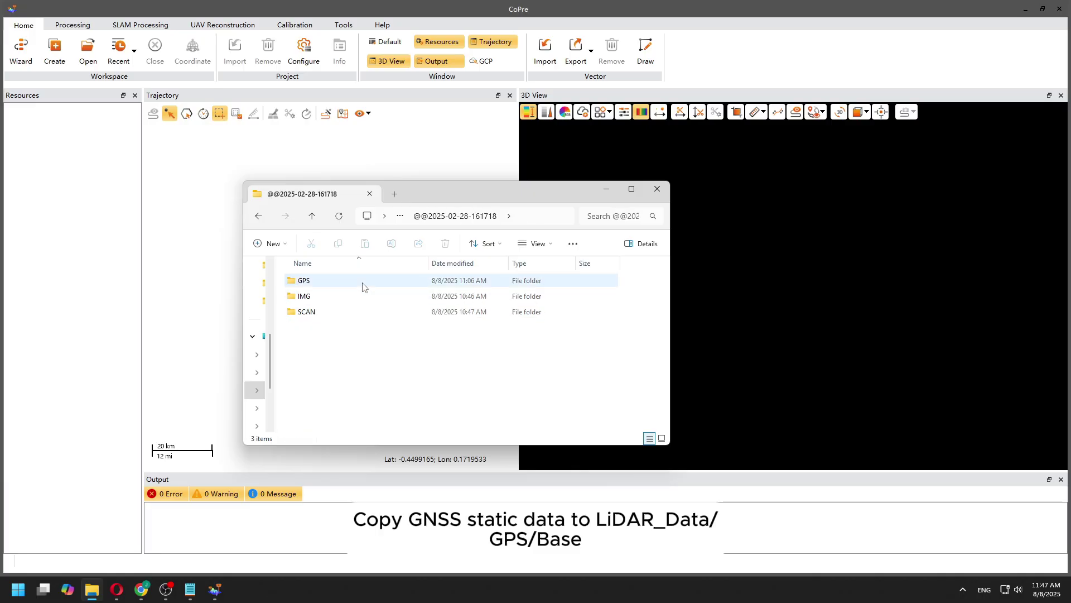
pyautogui.hotkey('alt', 'Left')
pyautogui.doubleClick(347, 296)
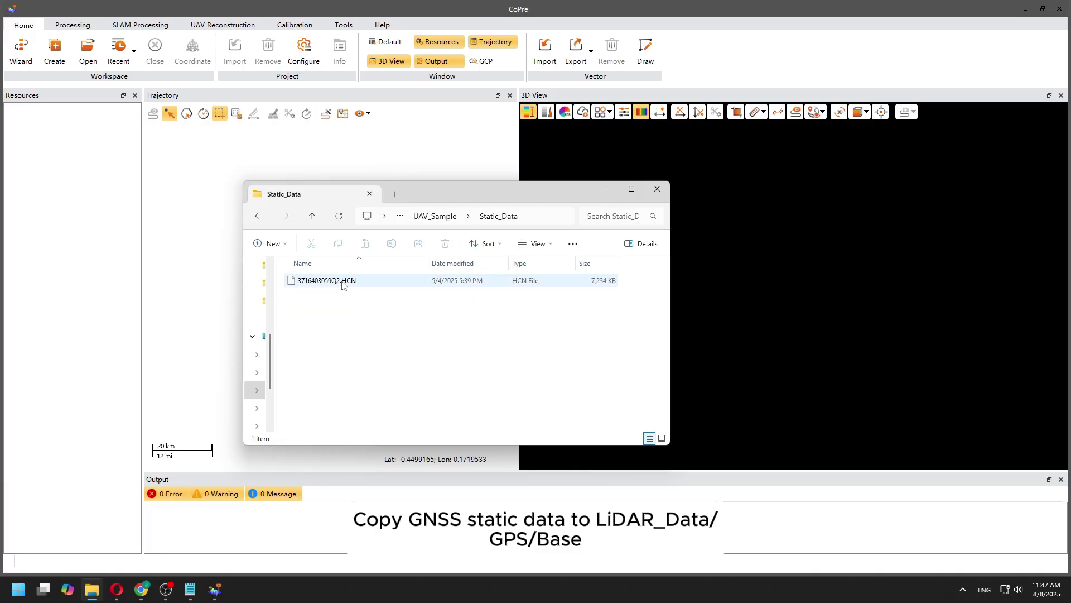
pyautogui.rightClick(343, 282)
pyautogui.click(394, 296)
pyautogui.click(435, 216)
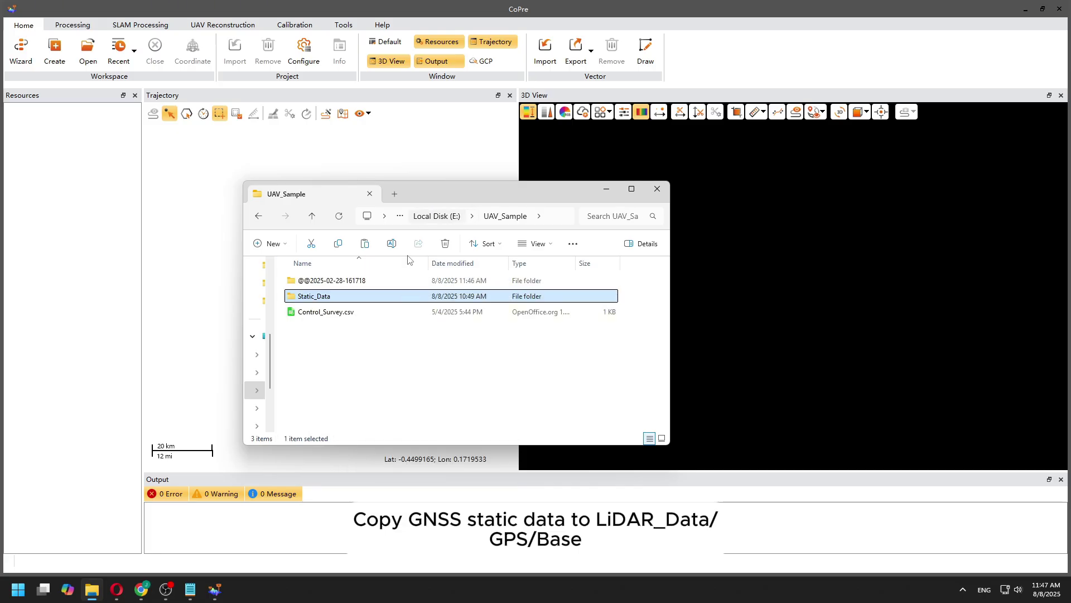
pyautogui.doubleClick(368, 282)
pyautogui.doubleClick(368, 283)
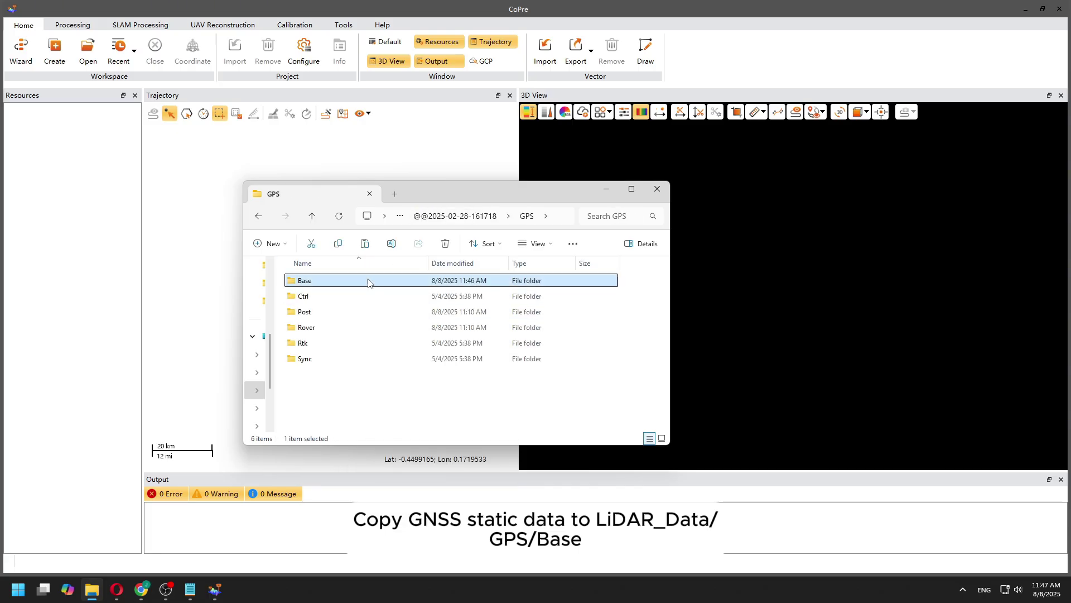
pyautogui.doubleClick(368, 283)
pyautogui.rightClick(368, 344)
pyautogui.click(383, 359)
pyautogui.click(420, 216)
pyautogui.click(428, 218)
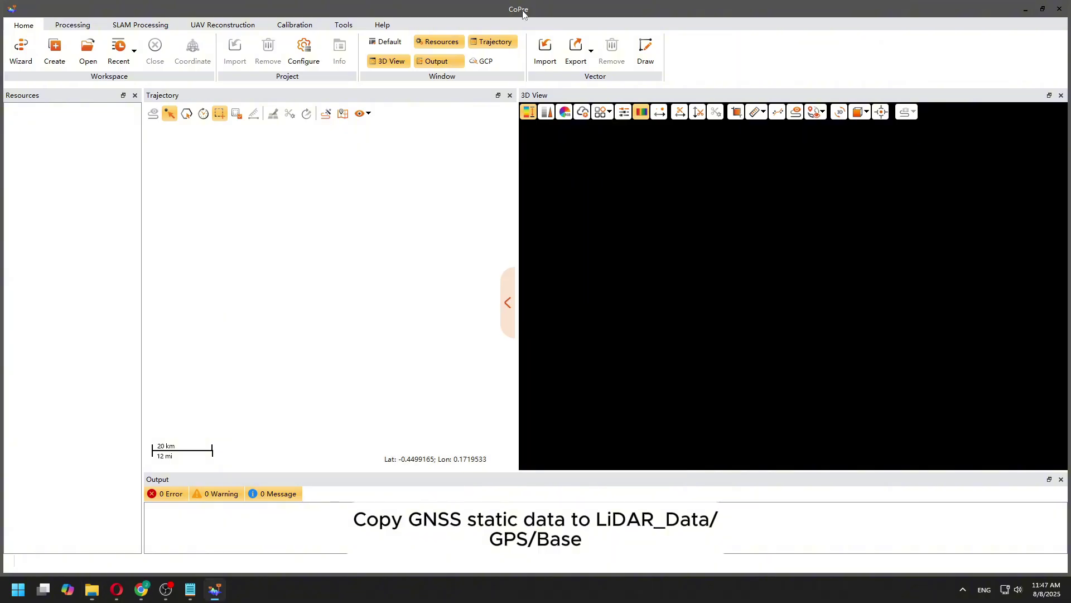
# Start a new workspace task and name it Test.
pyautogui.click(60, 49)
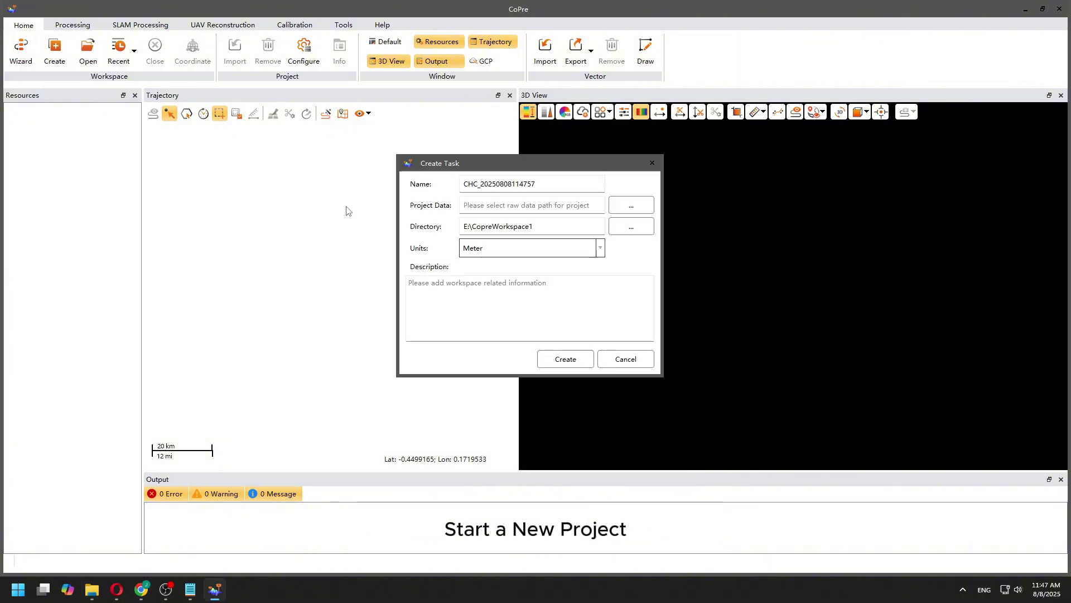
pyautogui.moveTo(544, 184); pyautogui.dragTo(422, 191)
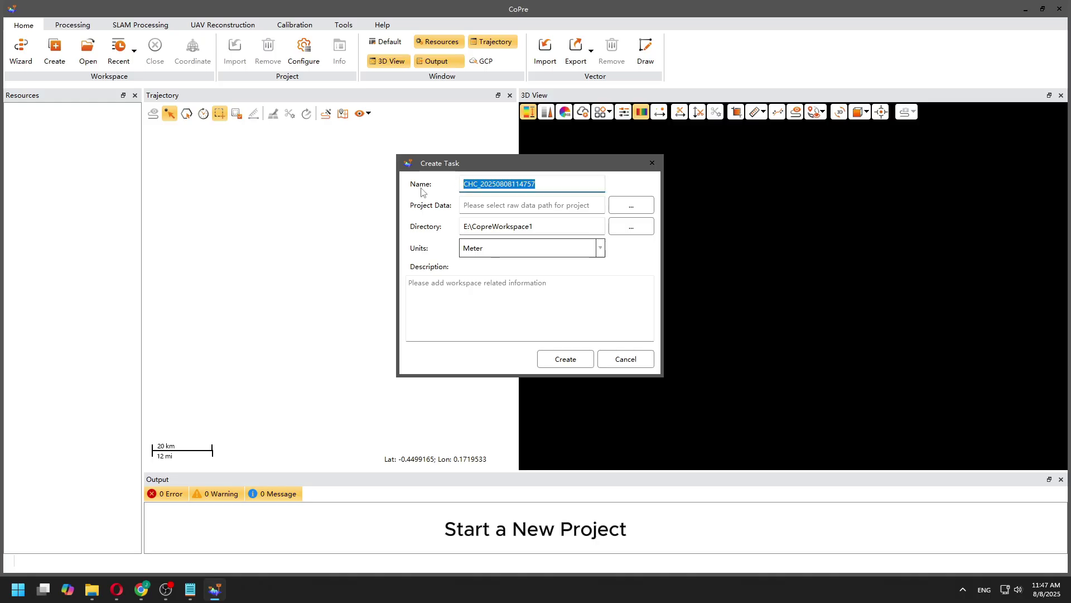
pyautogui.write('Test')
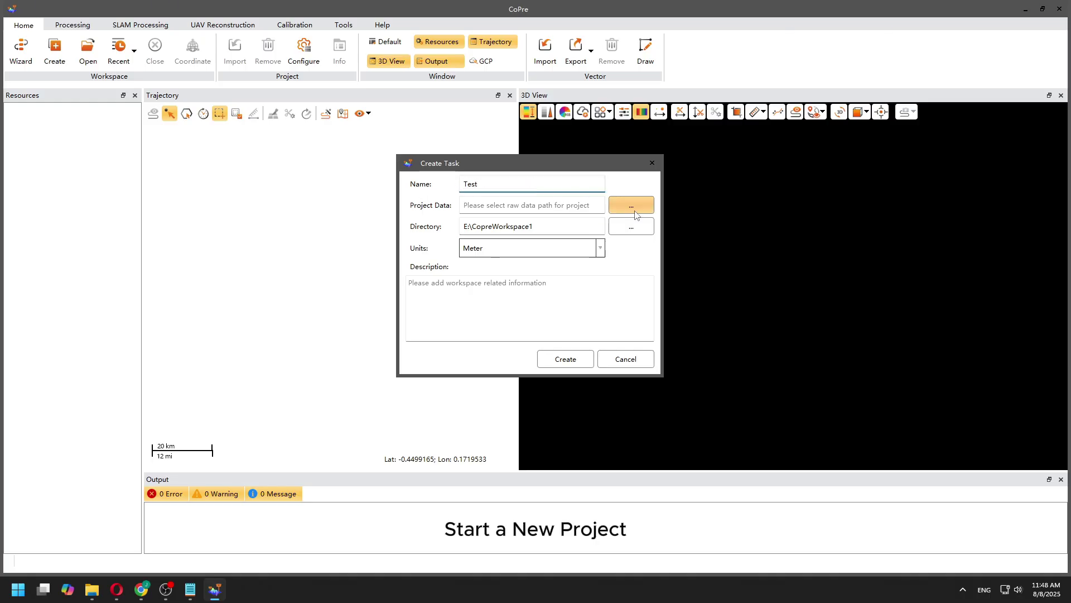
pyautogui.click(636, 208)
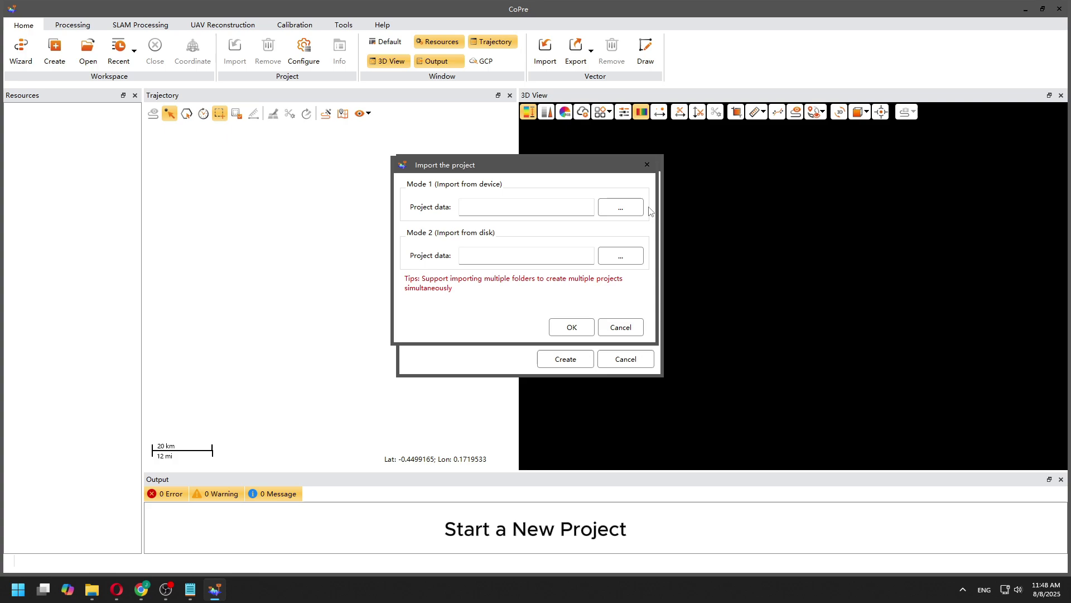
pyautogui.click(623, 256)
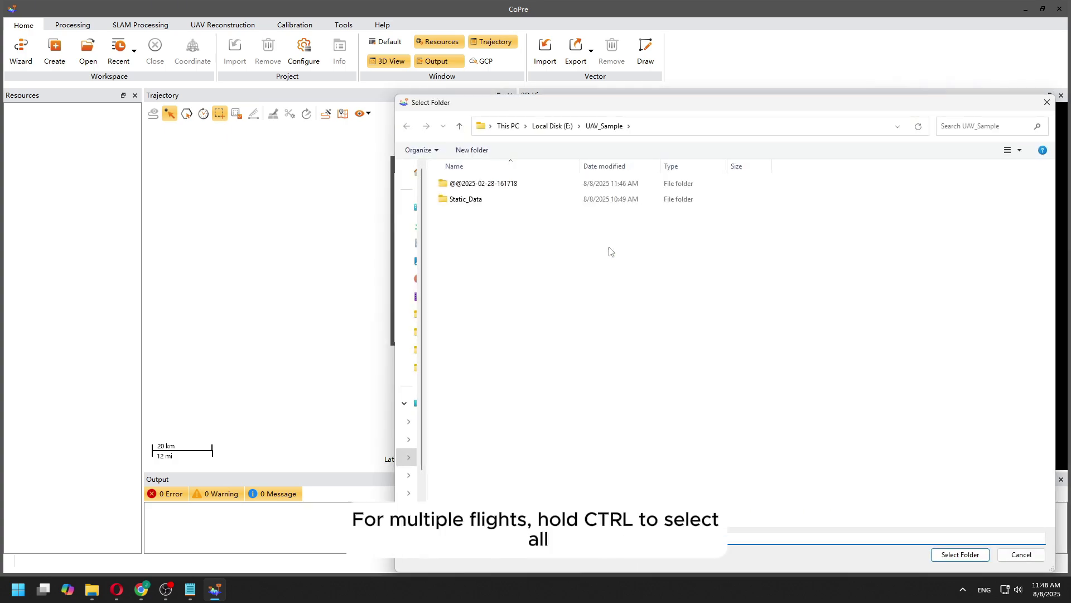
pyautogui.click(508, 188)
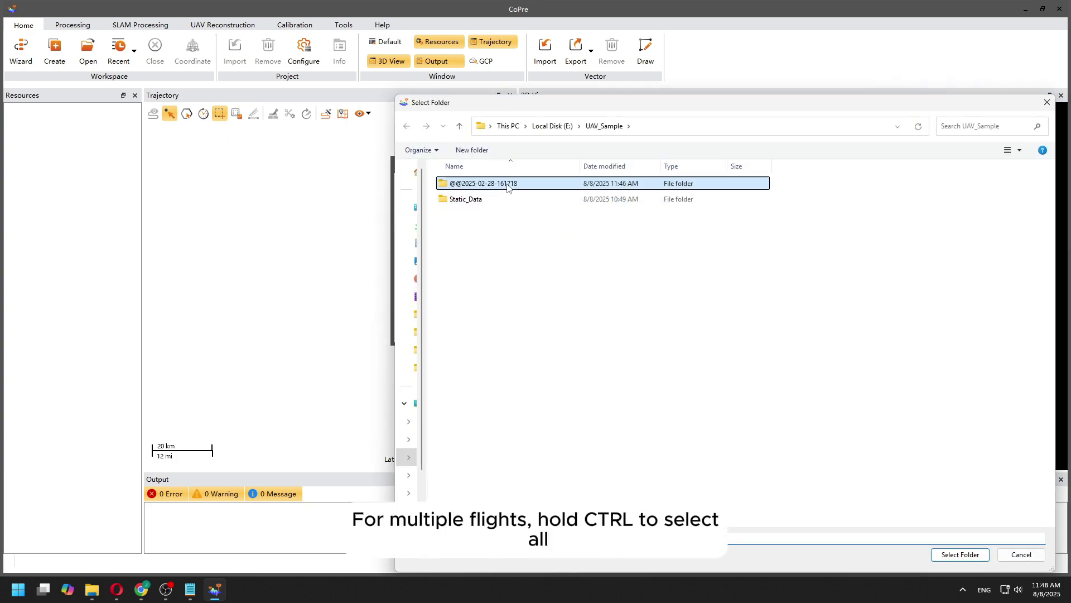
pyautogui.click(971, 555)
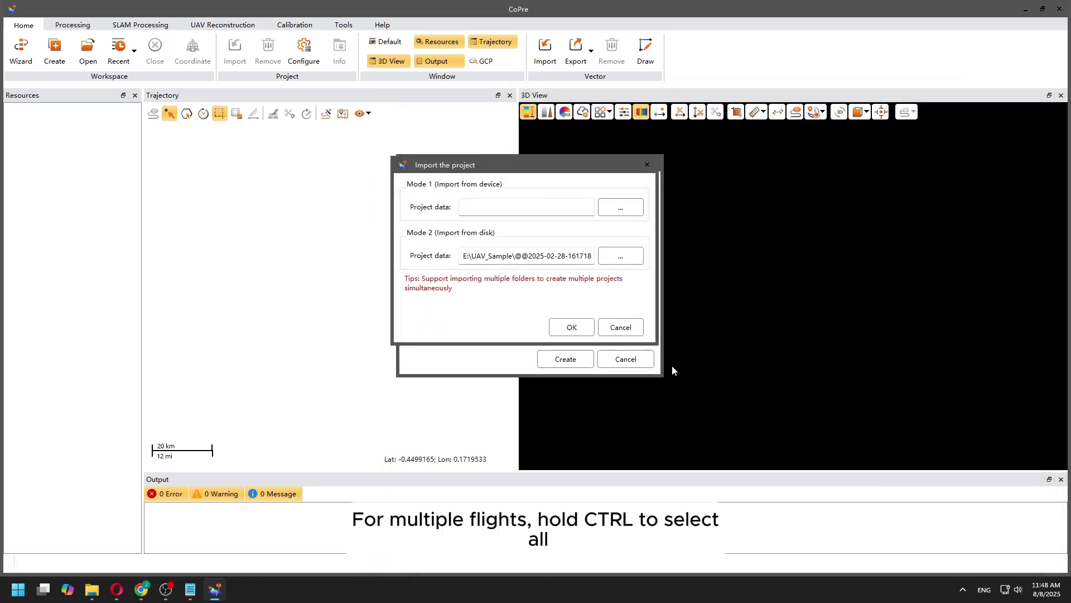
pyautogui.click(567, 330)
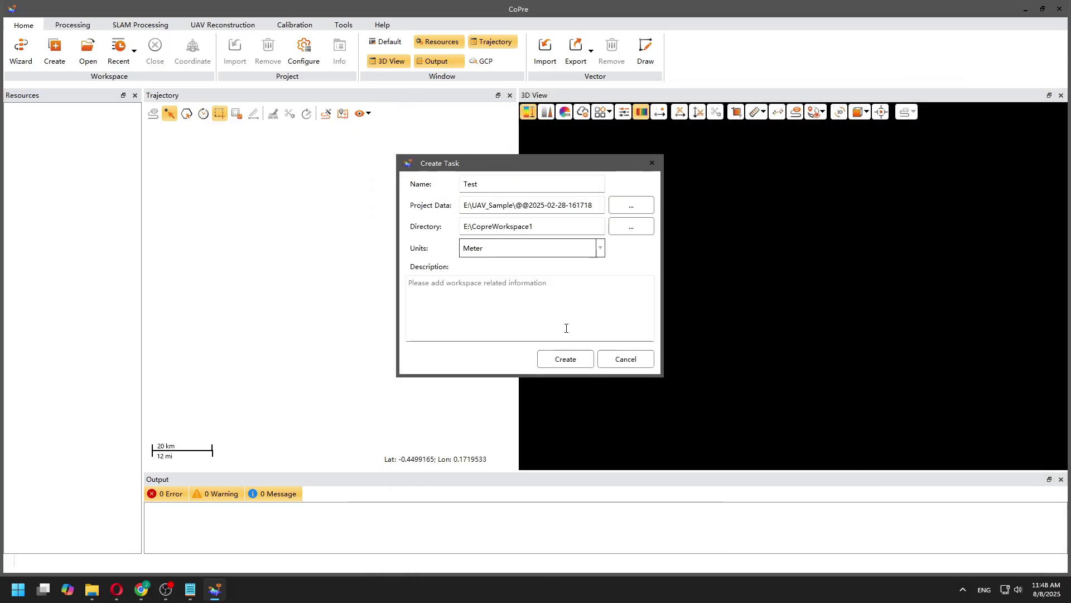
# Choose Meter as the task's units and create the task.
pyautogui.click(600, 249)
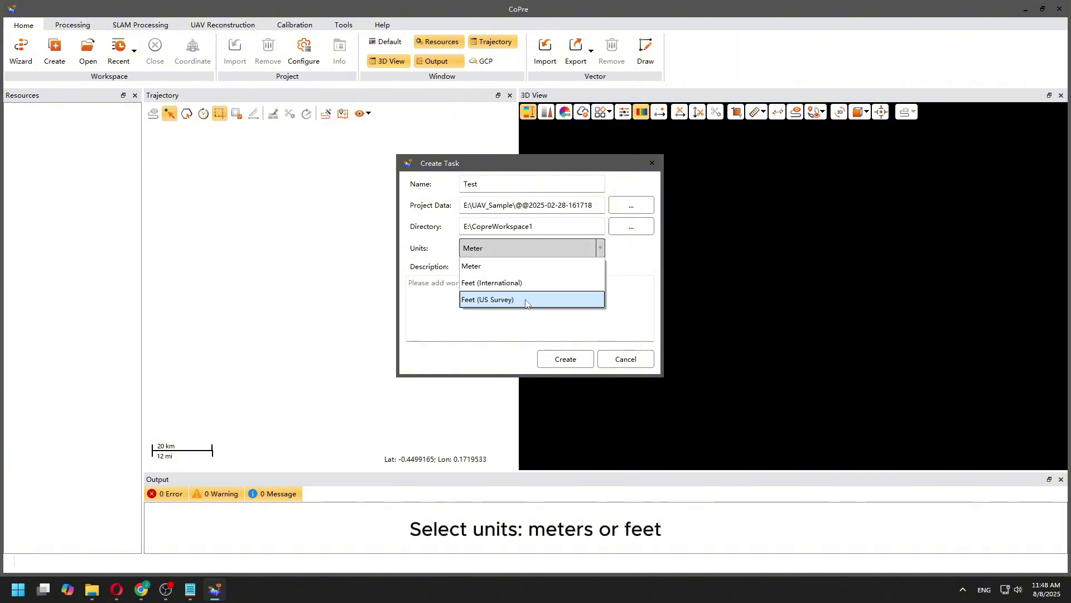
pyautogui.click(525, 267)
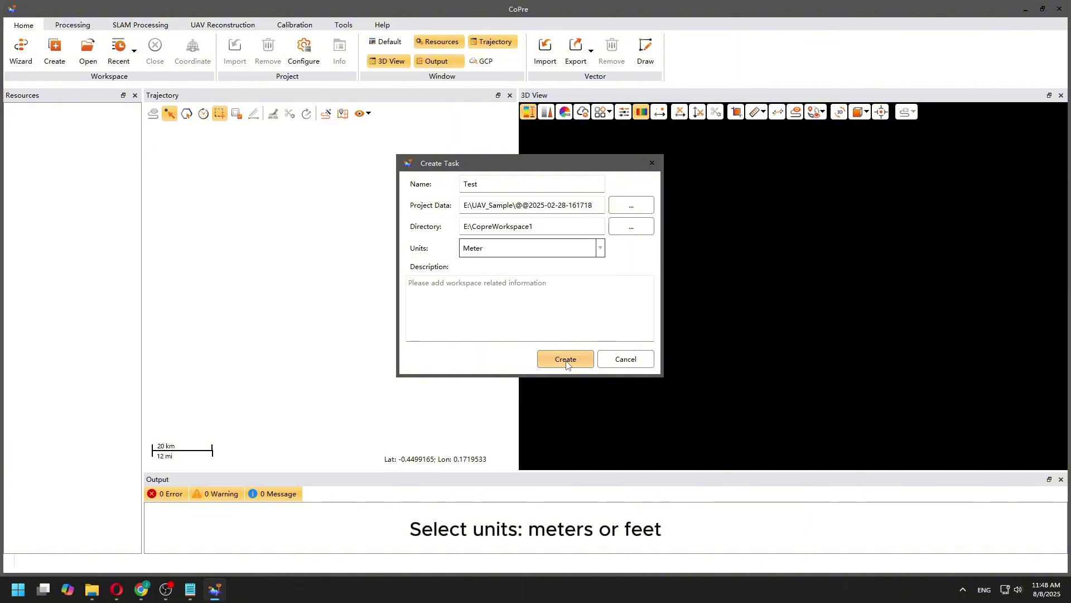
pyautogui.click(567, 360)
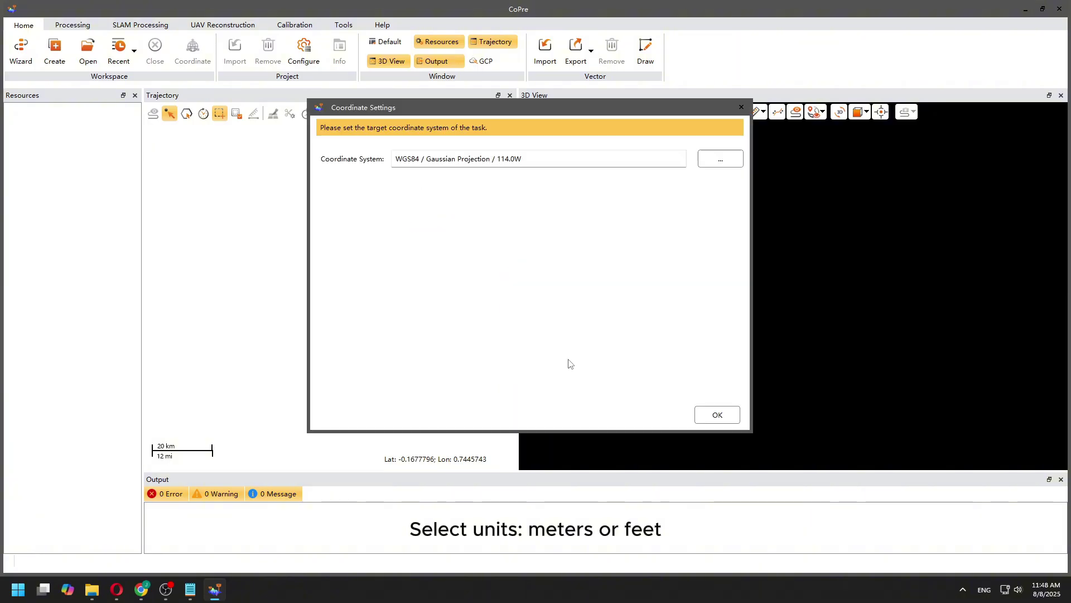
# Choose the AB UTM12 coordinate system for the task from the predefined systems for Alberta, Canada.
pyautogui.click(712, 163)
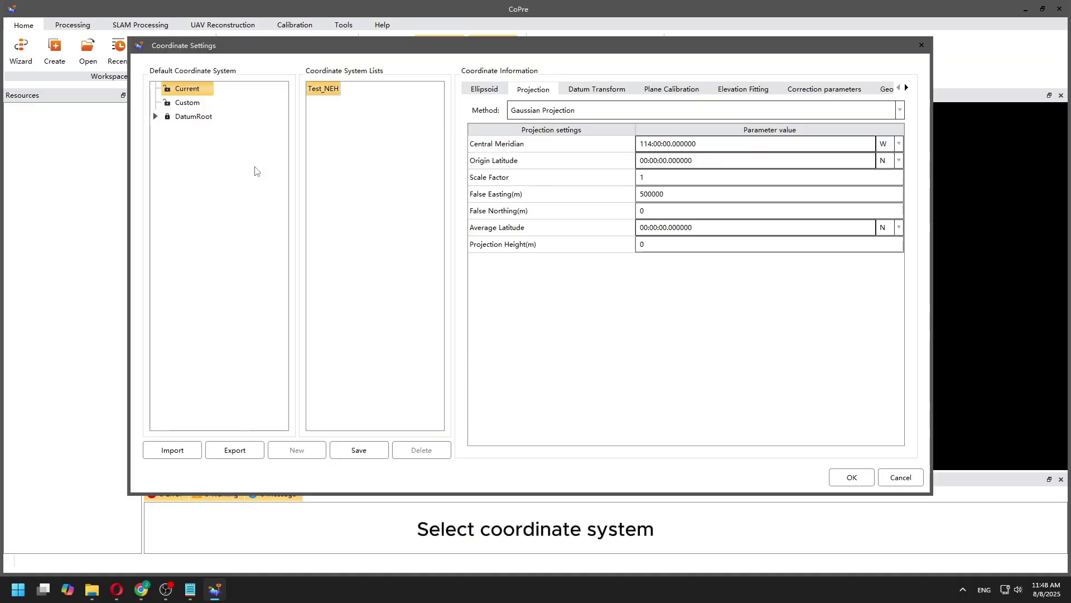
pyautogui.click(156, 117)
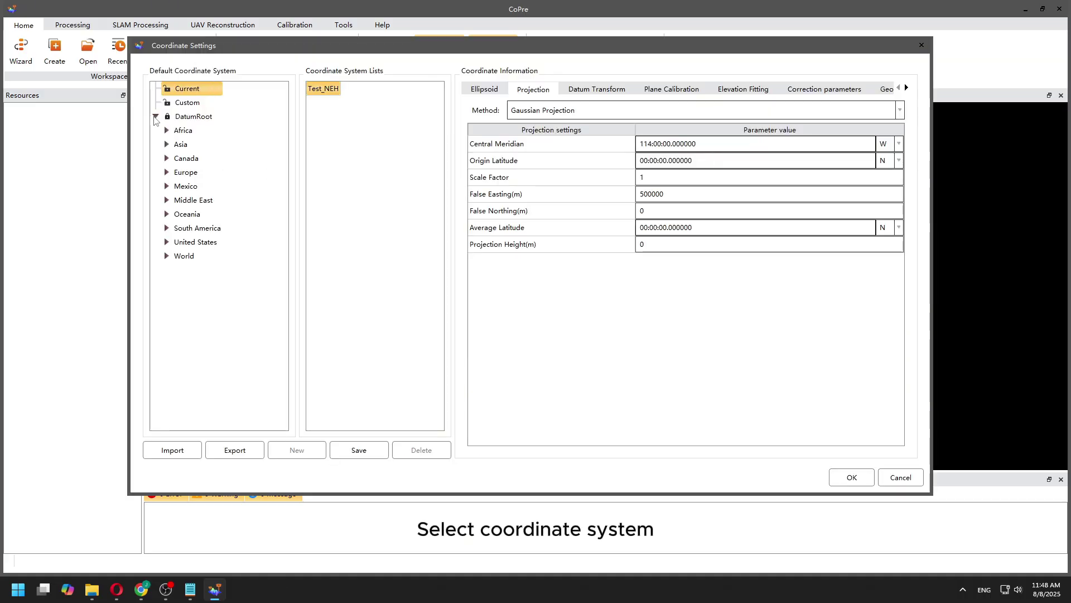
pyautogui.click(167, 158)
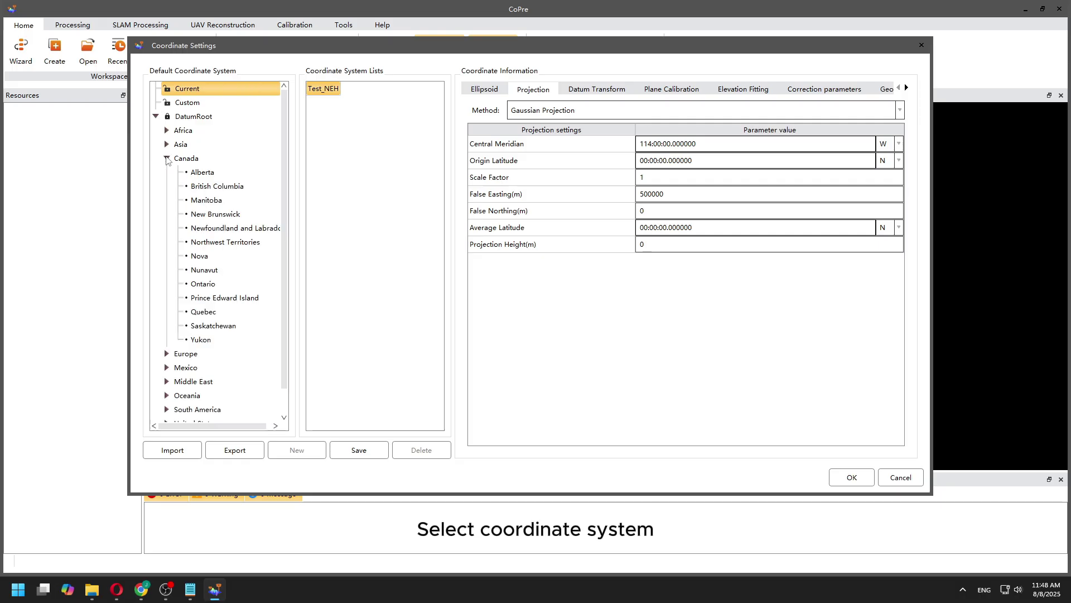
pyautogui.click(195, 174)
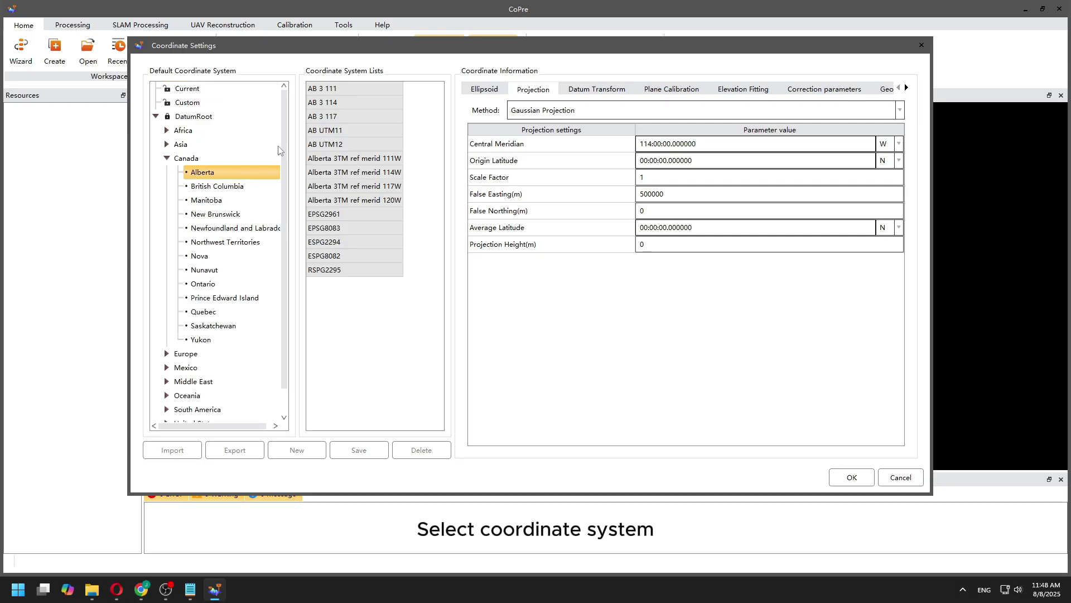
pyautogui.click(326, 146)
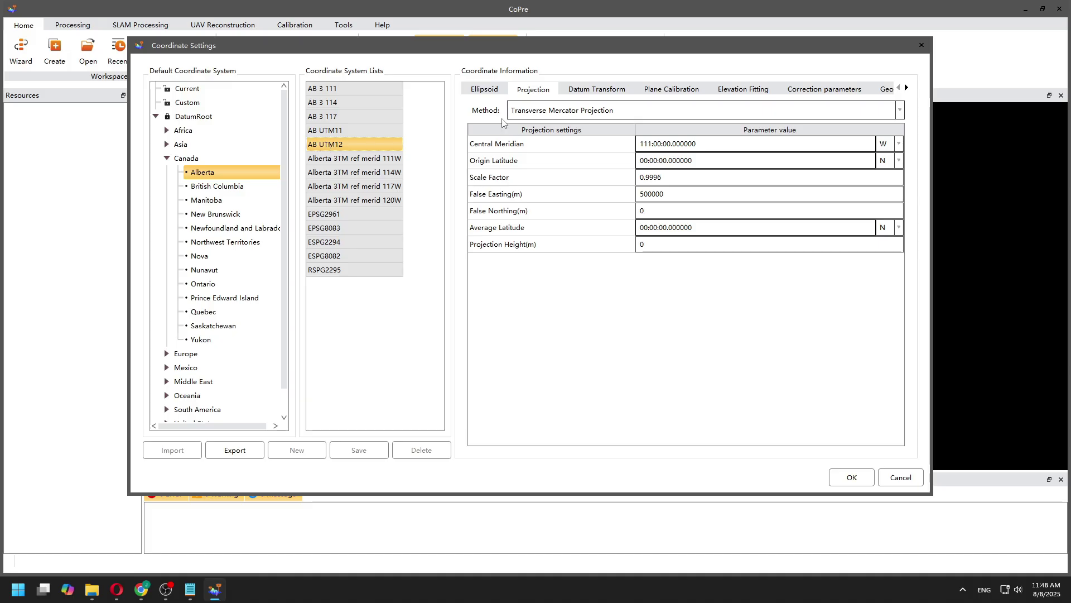
# Set the geoid model to the CGD file CGG2013an83.CGD and confirm the task's coordinate settings.
pyautogui.click(497, 90)
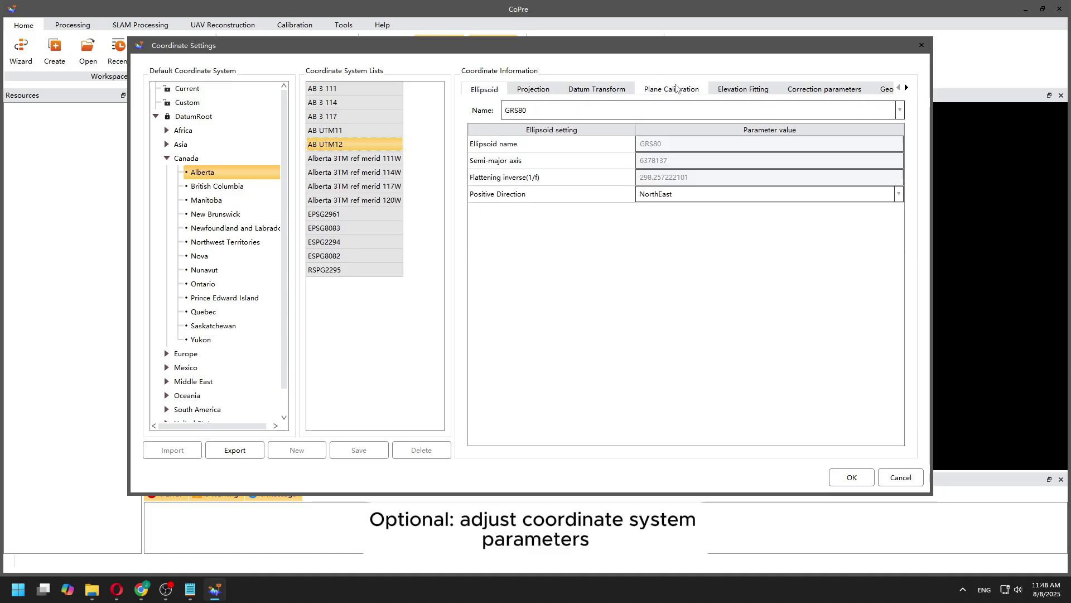
pyautogui.click(906, 88)
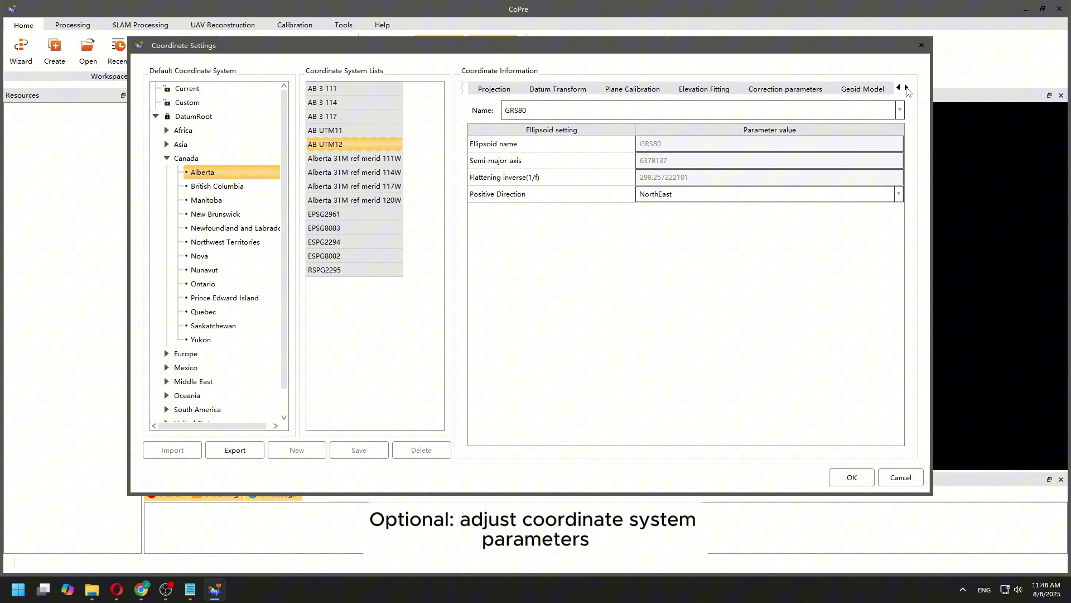
pyautogui.click(863, 89)
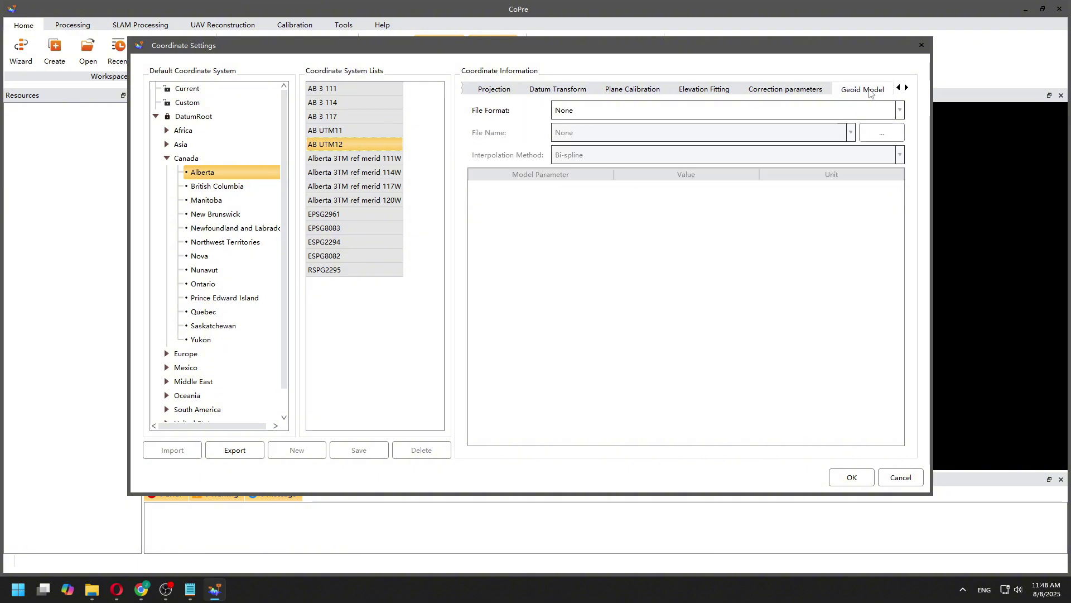
pyautogui.click(773, 108)
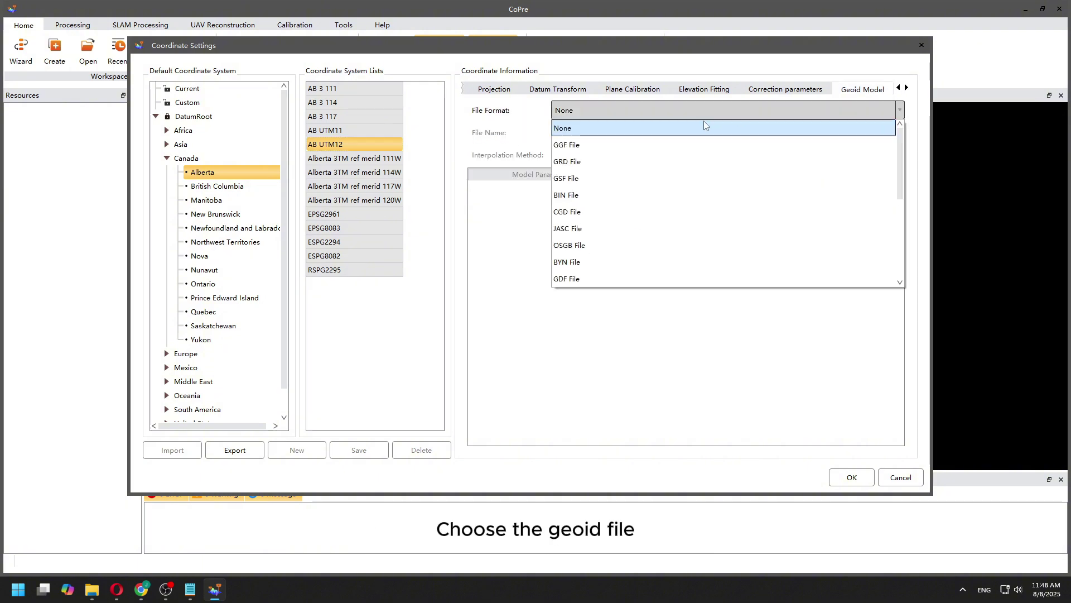
pyautogui.click(599, 213)
pyautogui.click(605, 132)
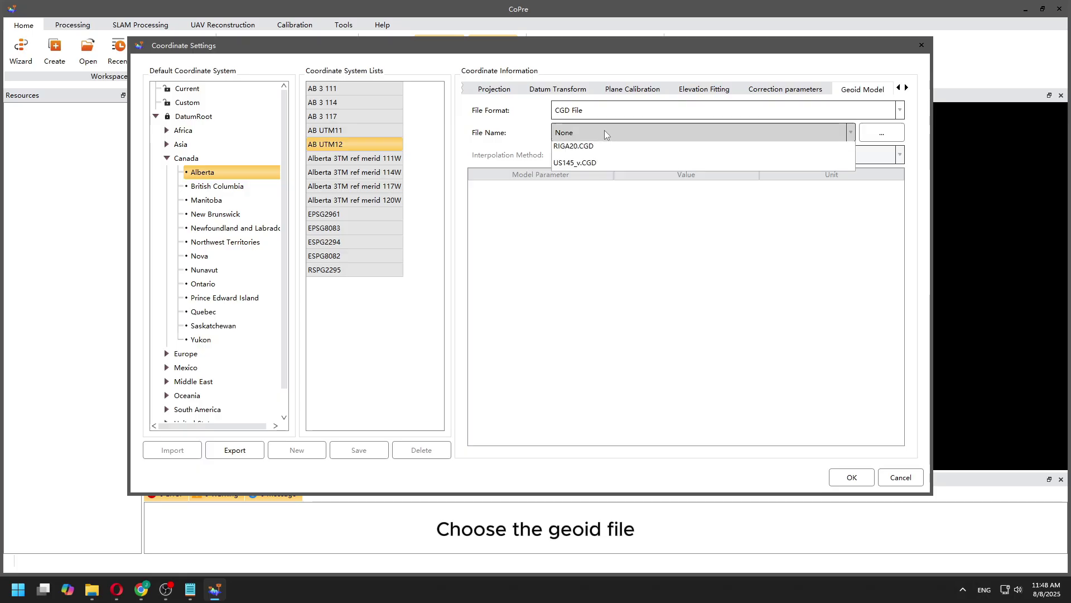
pyautogui.click(601, 167)
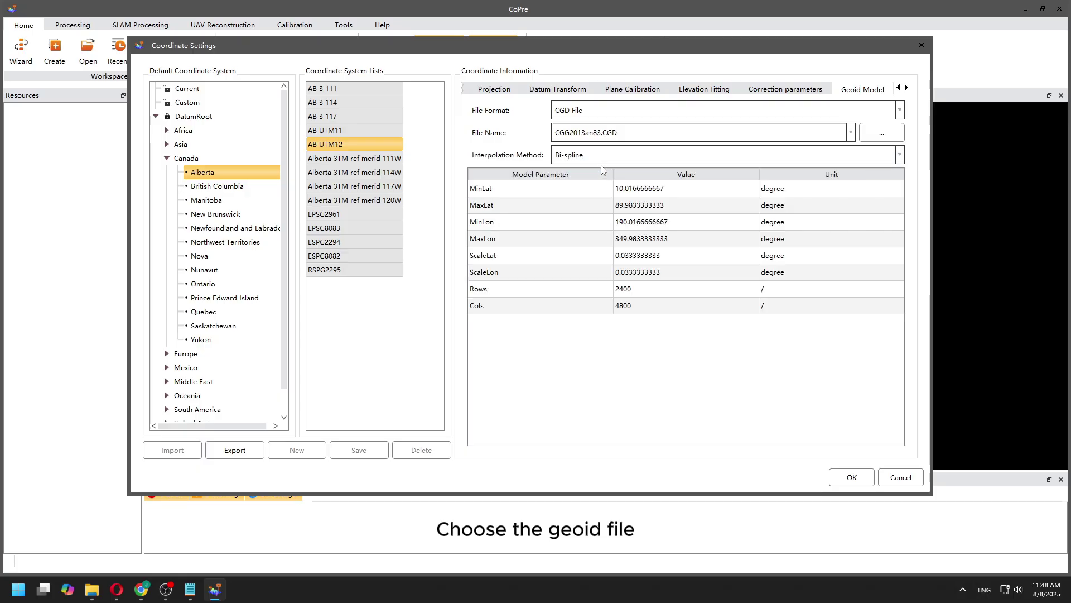
pyautogui.click(851, 478)
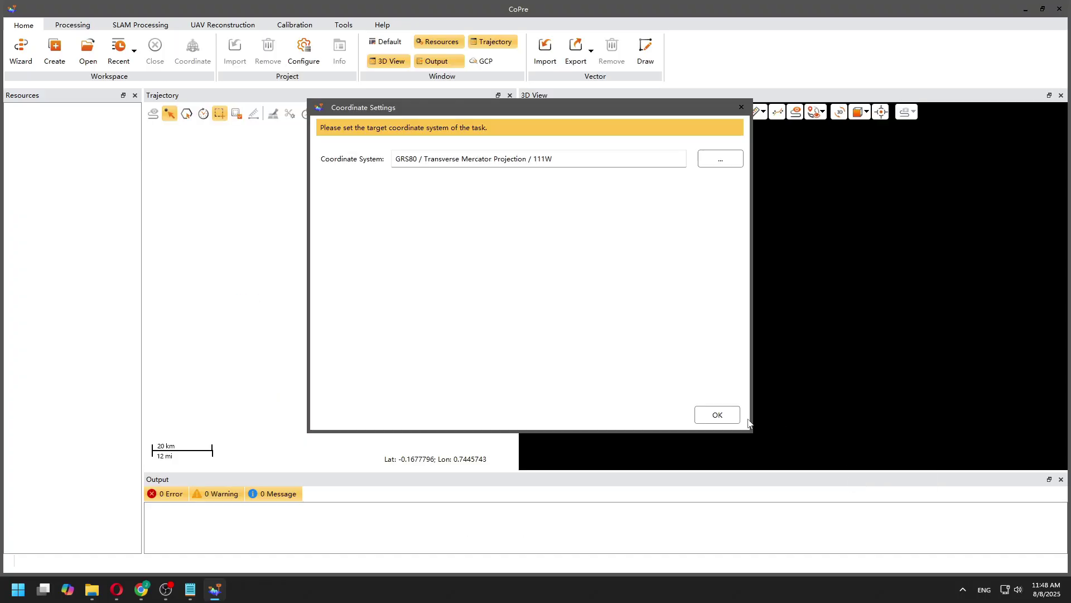
pyautogui.click(716, 416)
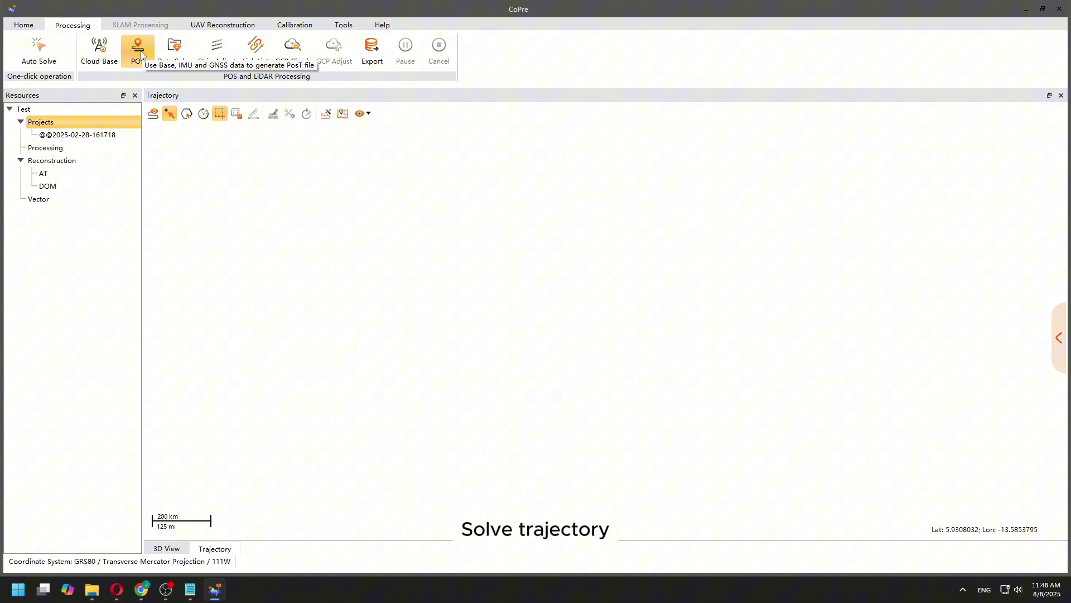
pyautogui.click(141, 53)
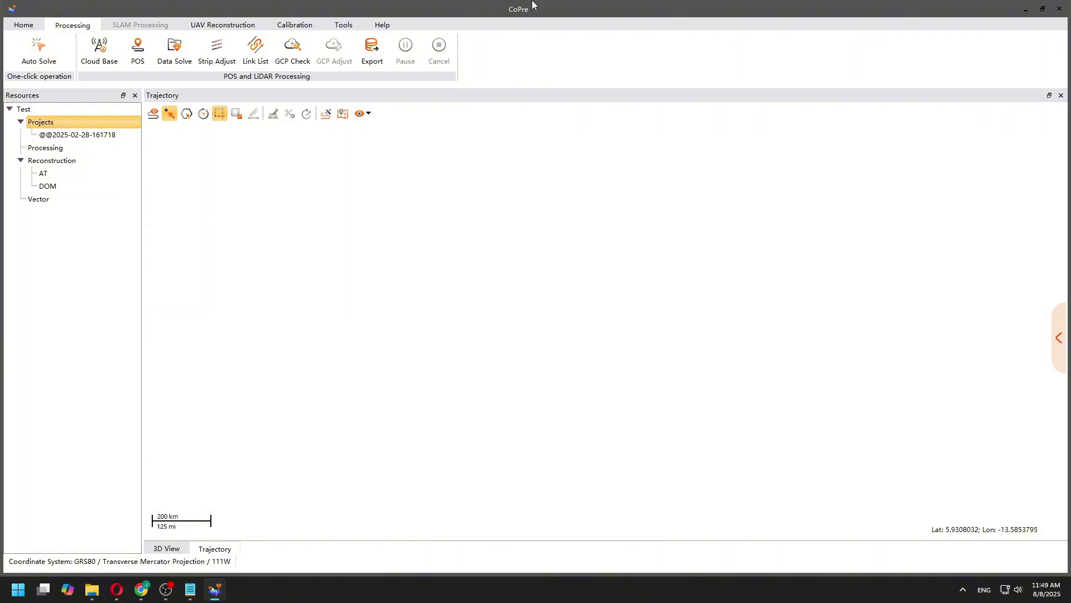
pyautogui.moveTo(529, 38); pyautogui.dragTo(515, 44)
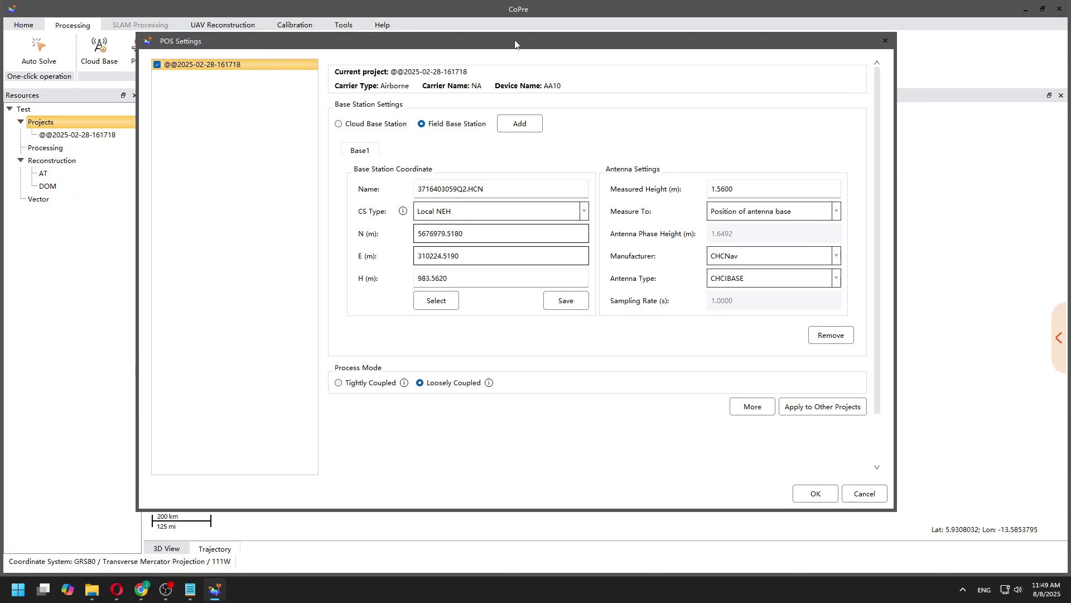
pyautogui.click(814, 494)
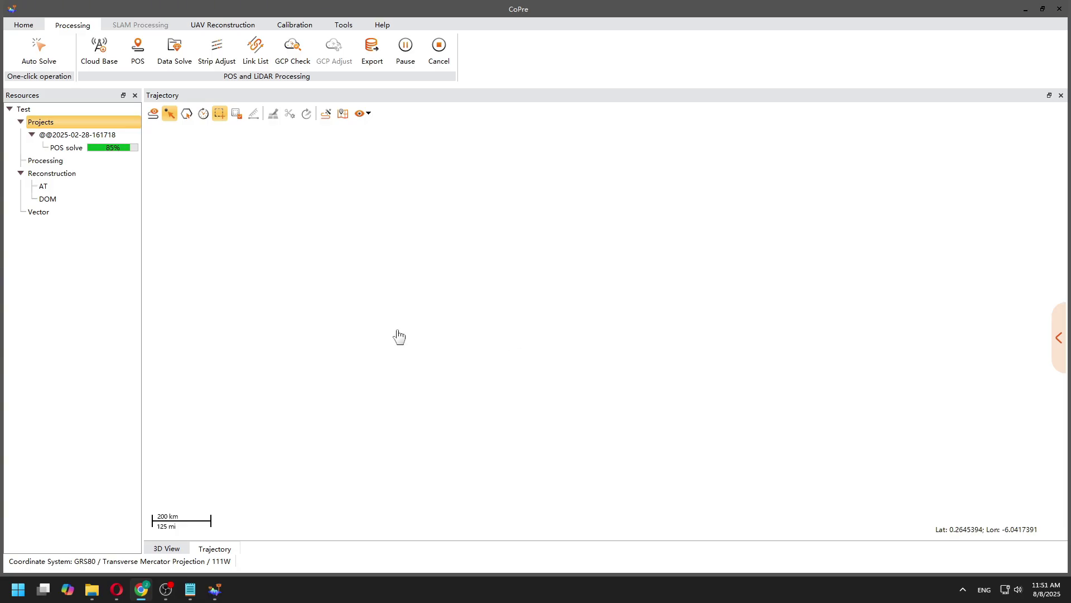
# Generate the POS report for the flight project and open it in the PDF viewer.
pyautogui.rightClick(76, 134)
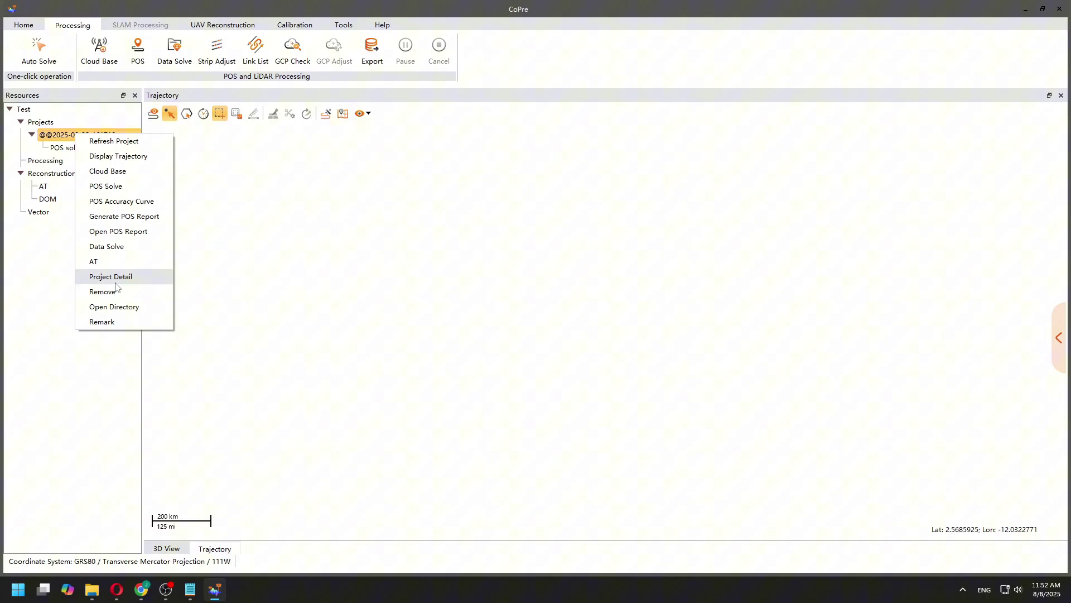
pyautogui.click(115, 217)
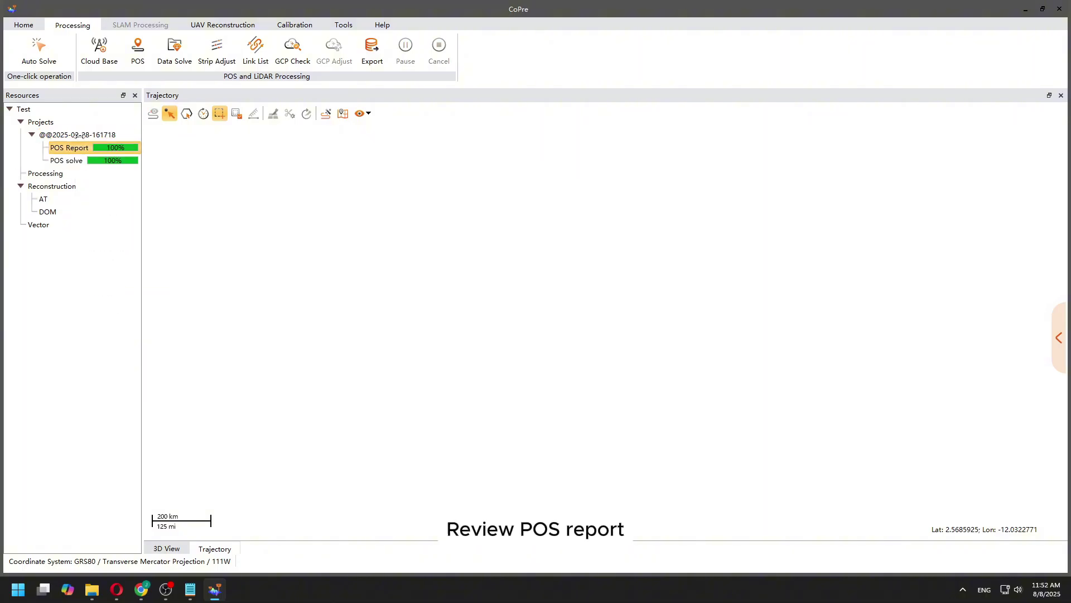
pyautogui.click(78, 133)
pyautogui.rightClick(78, 134)
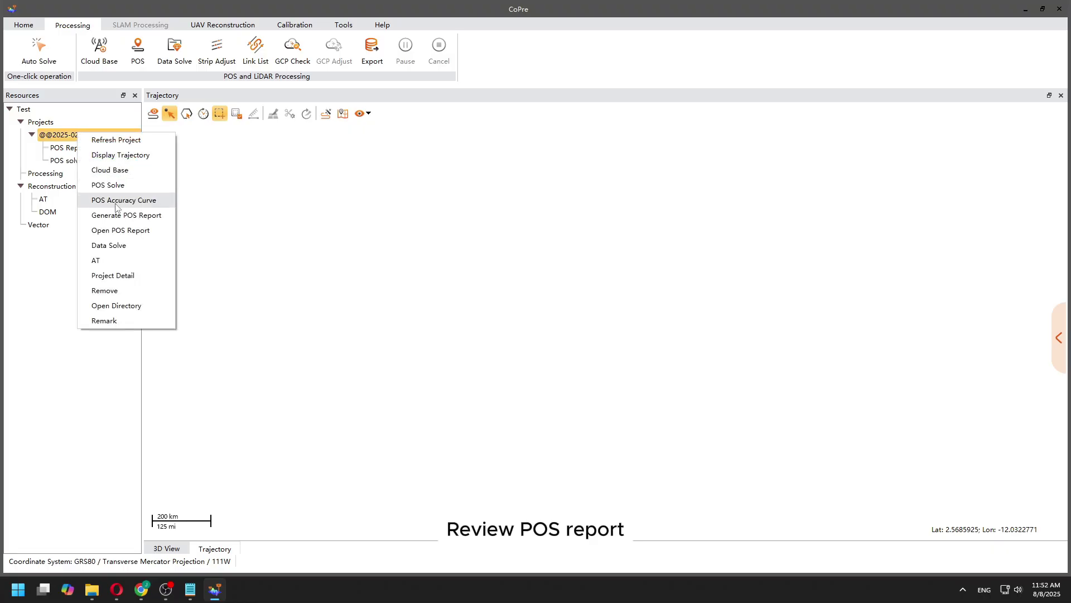
pyautogui.click(120, 231)
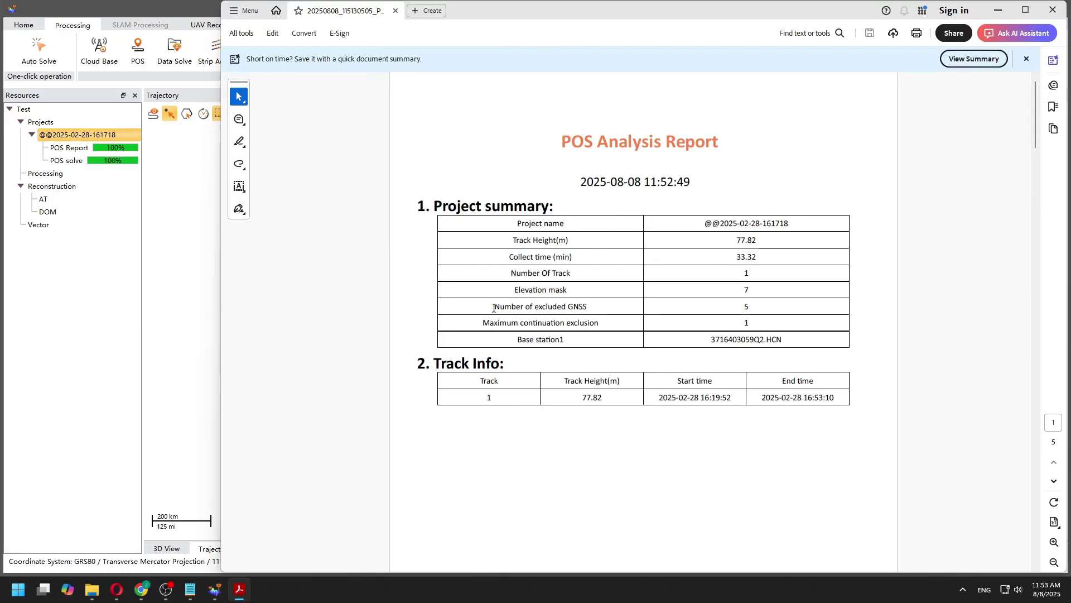
# Read through the POS analysis report from satellite numbers and solution ratio to position and attitude accuracy, and close it.
pyautogui.scroll(-3, 545, 368)
pyautogui.scroll(-15, 545, 363)
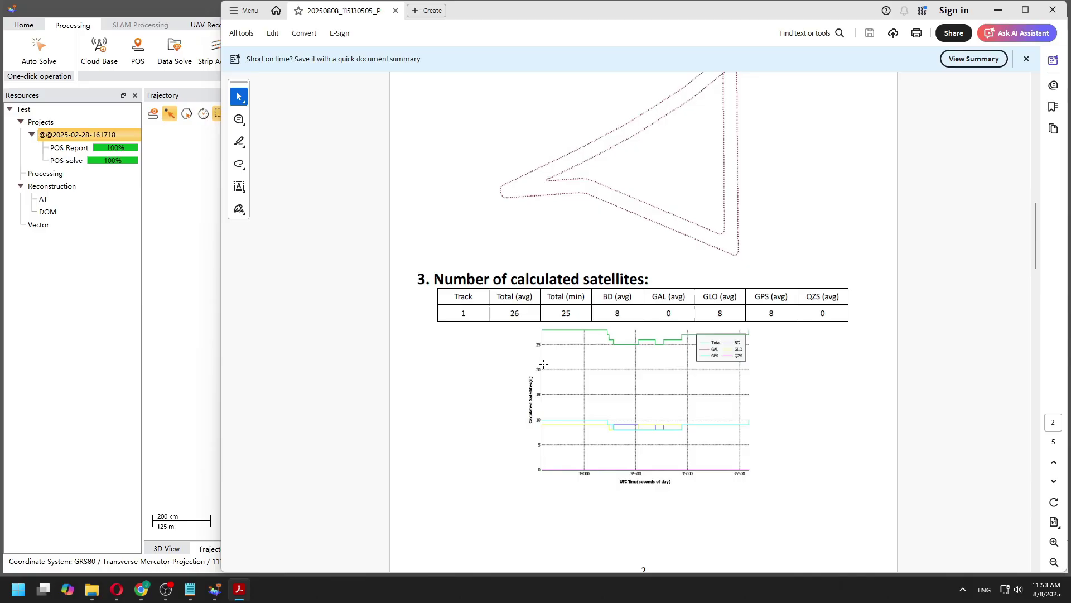
pyautogui.scroll(-15, 493, 359)
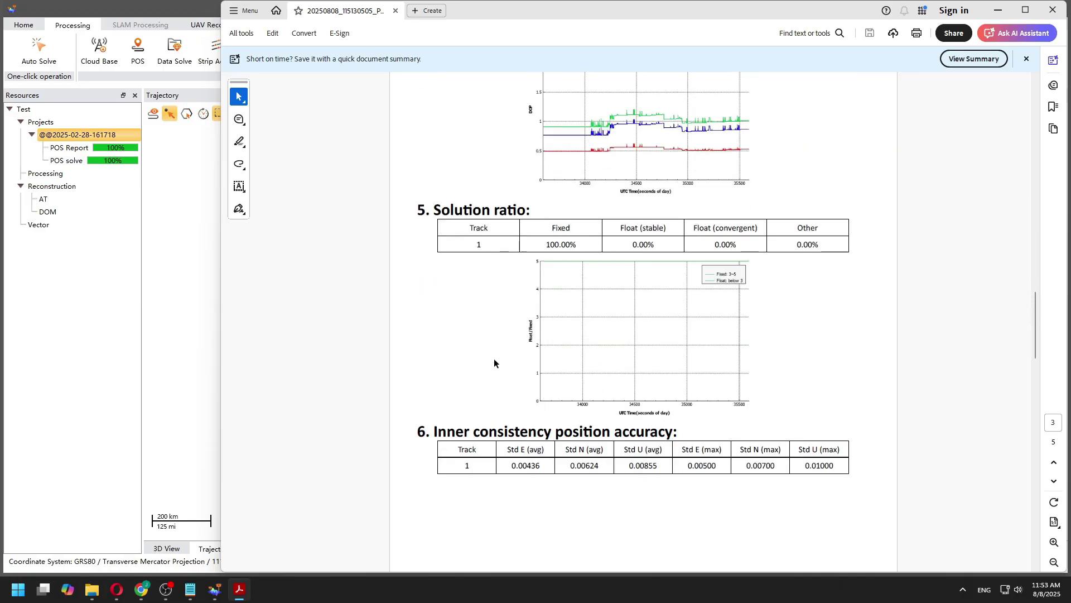
pyautogui.scroll(-15, 494, 363)
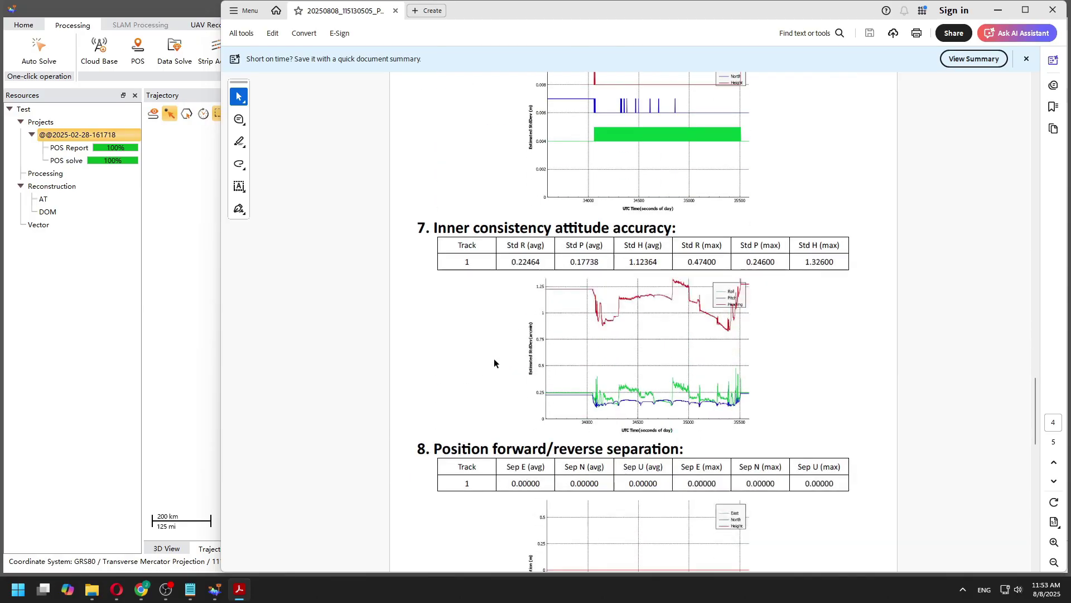
pyautogui.scroll(-10, 494, 362)
pyautogui.click(1052, 9)
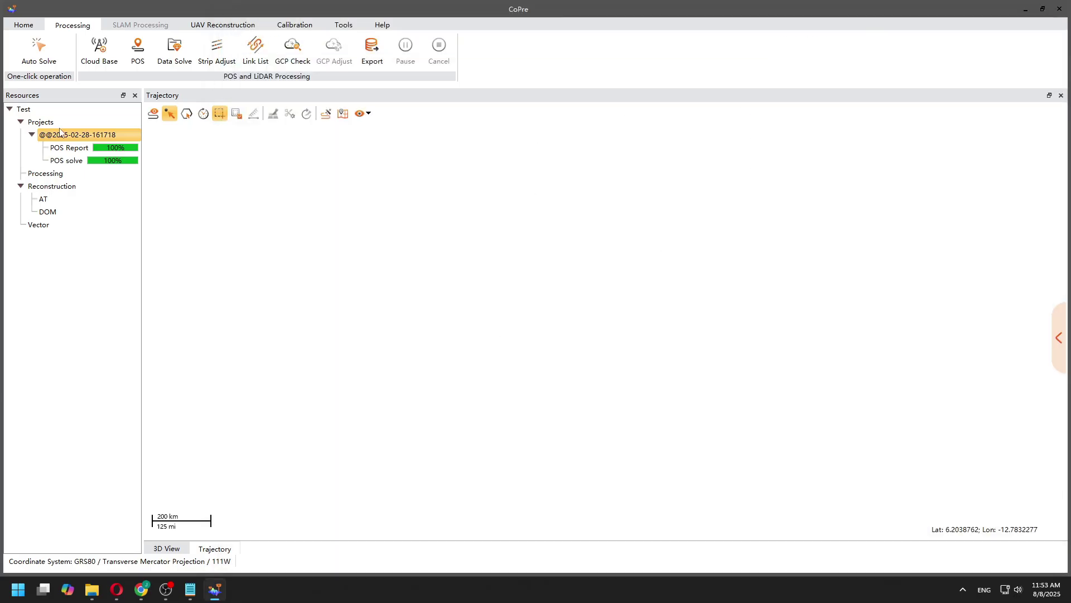
# Examine the project's POS accuracy curves for quality factor, DOP, estimated position and attitude, separations and calculated satellites, and close them.
pyautogui.rightClick(63, 135)
pyautogui.click(128, 200)
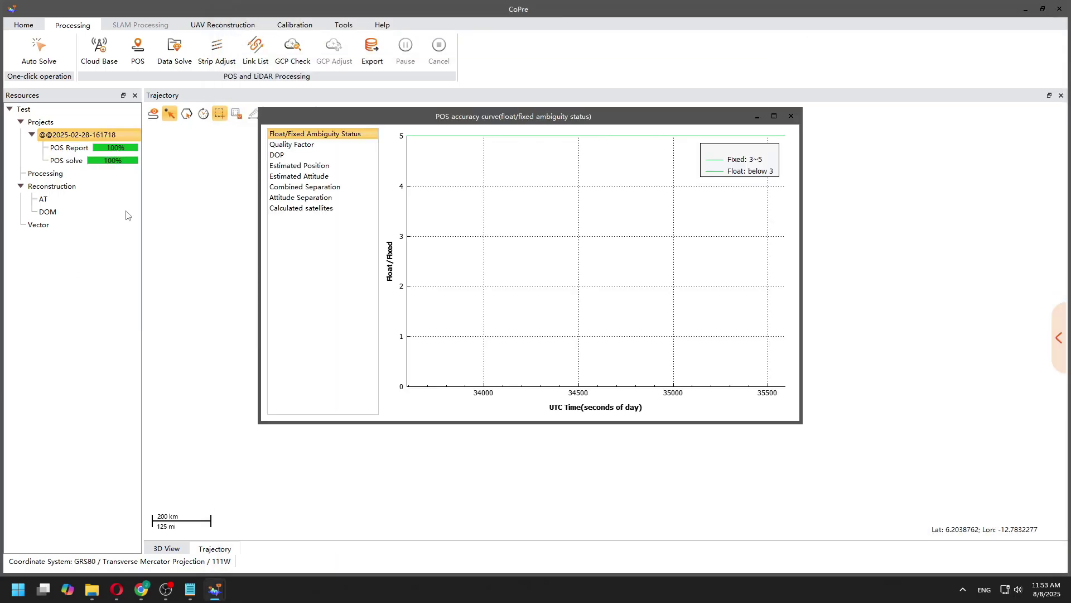
pyautogui.click(298, 146)
pyautogui.click(292, 157)
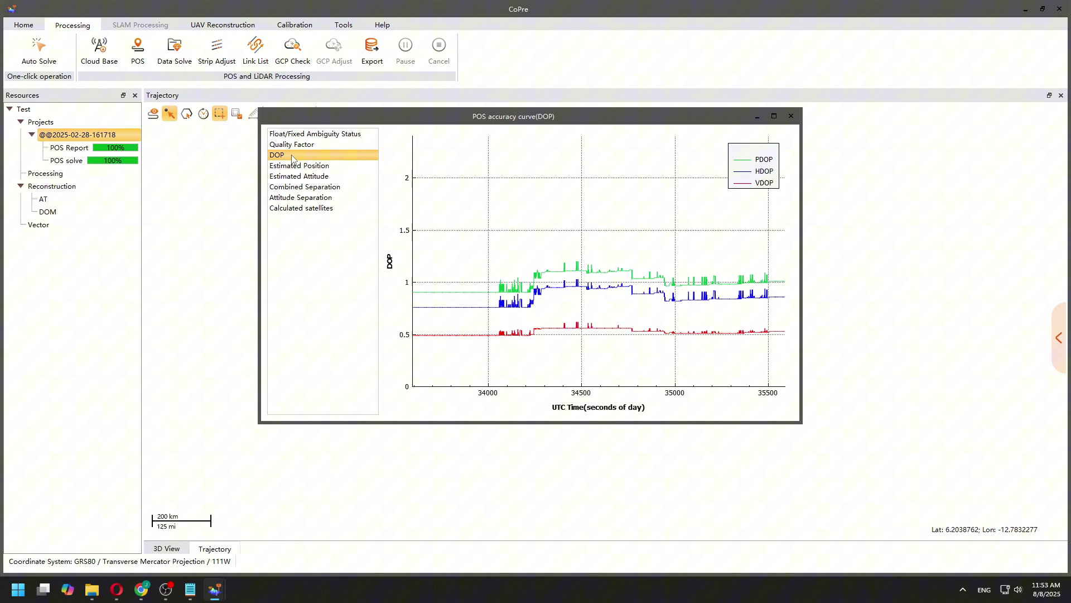
pyautogui.click(296, 167)
pyautogui.click(302, 177)
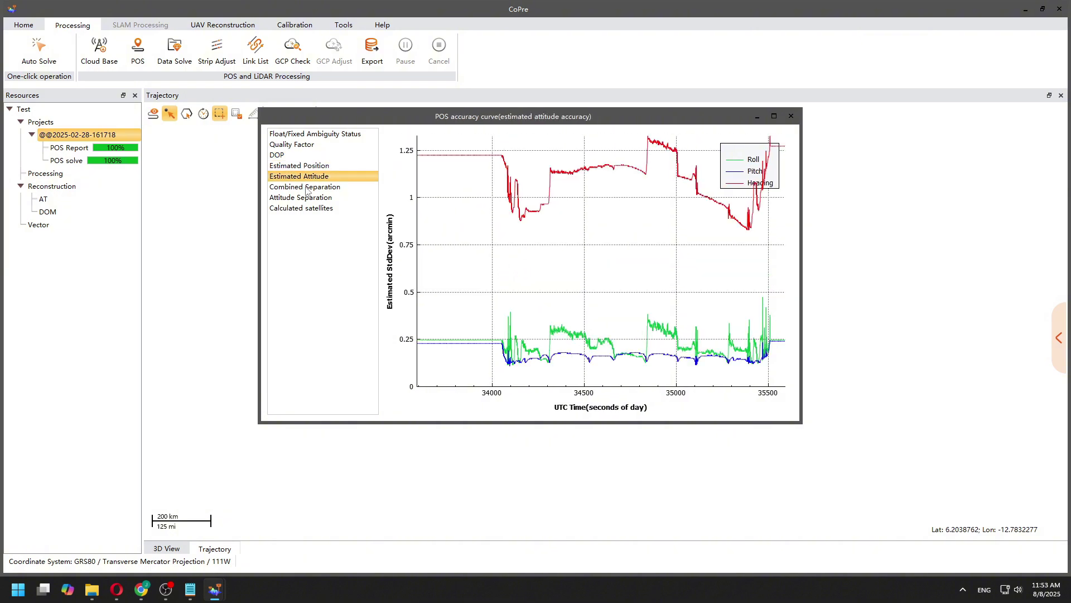
pyautogui.click(306, 189)
pyautogui.click(310, 200)
pyautogui.click(313, 207)
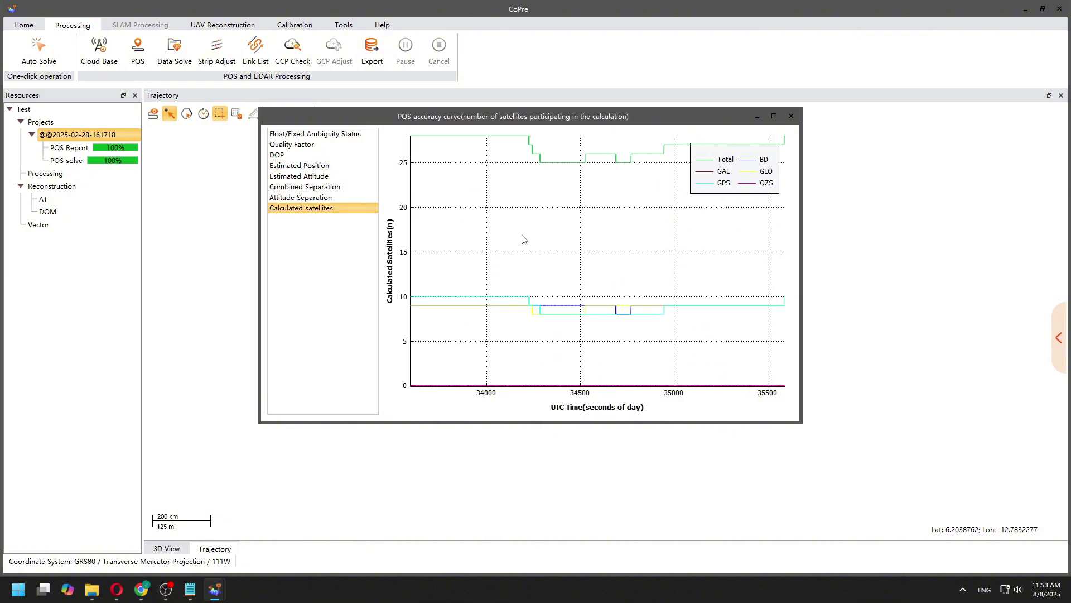
pyautogui.click(792, 116)
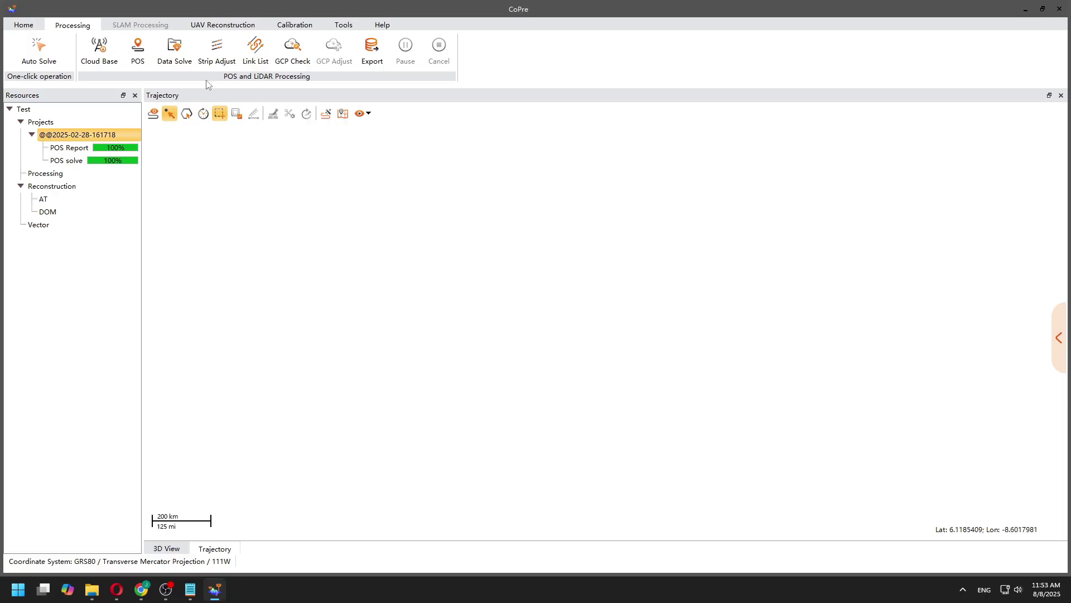
# Display the project's flight trajectory and add the short straight section between the two inner northeastern turns to the trajectory to use.
pyautogui.rightClick(88, 139)
pyautogui.click(115, 160)
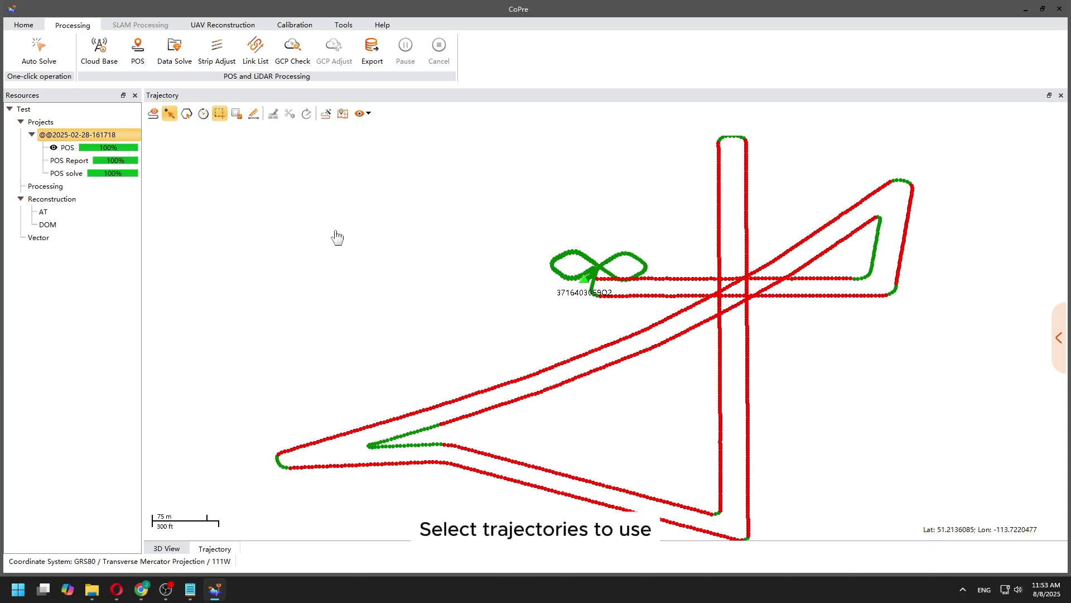
pyautogui.scroll(-2, 474, 184)
pyautogui.scroll(5, 697, 218)
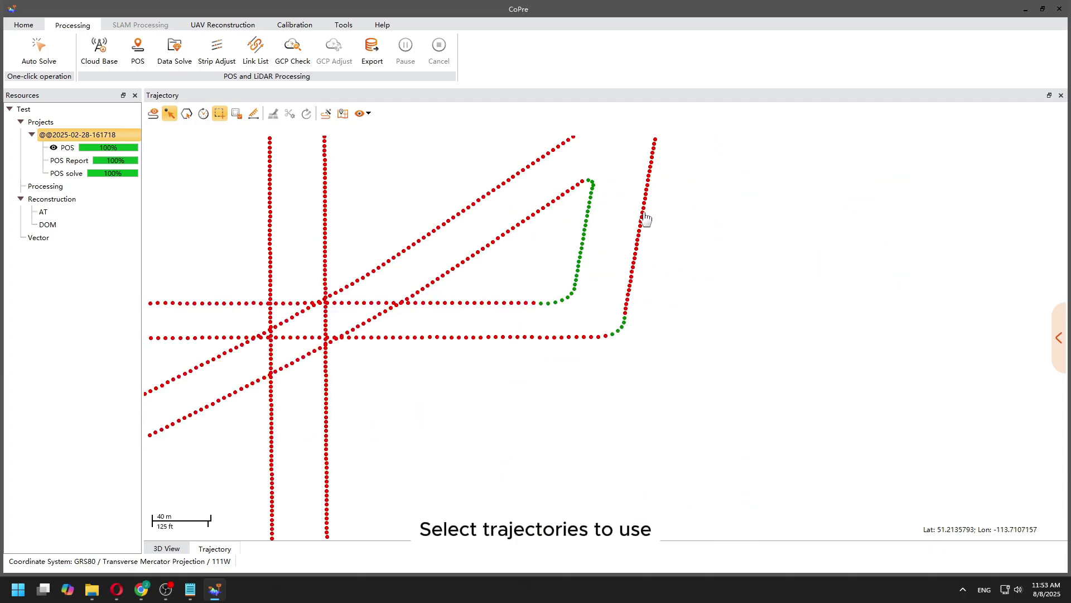
pyautogui.click(529, 374)
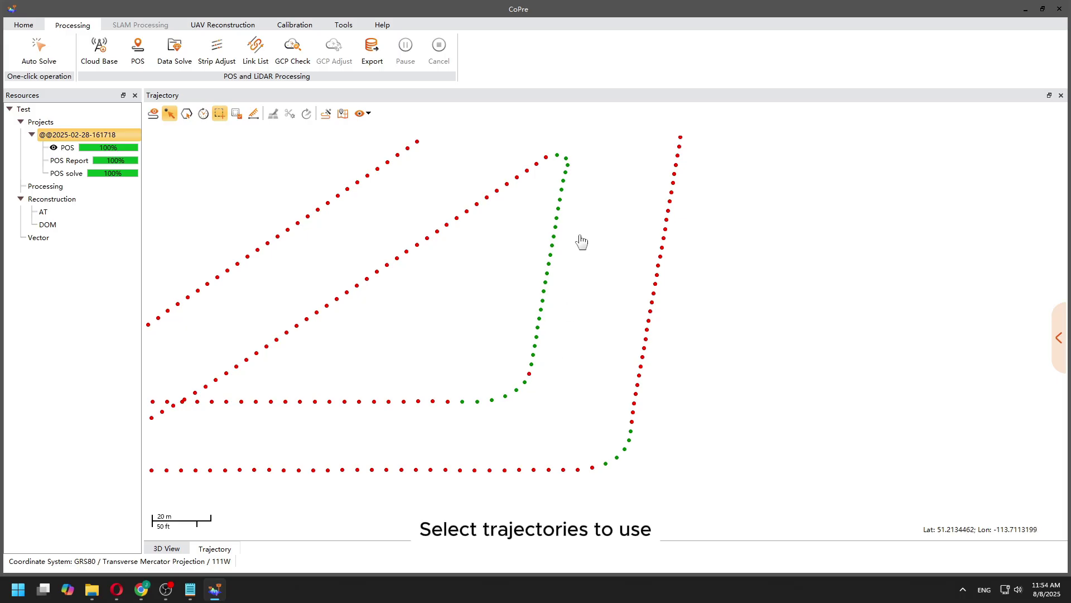
pyautogui.click(565, 172)
# Extend both selected flight lines up to the sharp inner turn at the western end of the trajectory.
pyautogui.scroll(-3, 685, 279)
pyautogui.scroll(3, 335, 371)
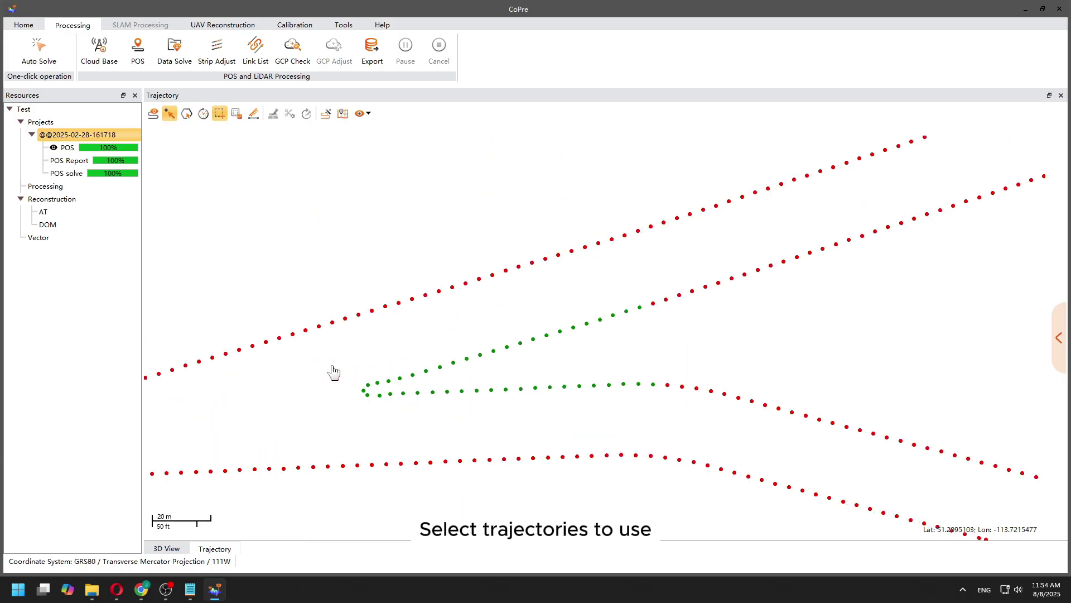
pyautogui.click(640, 307)
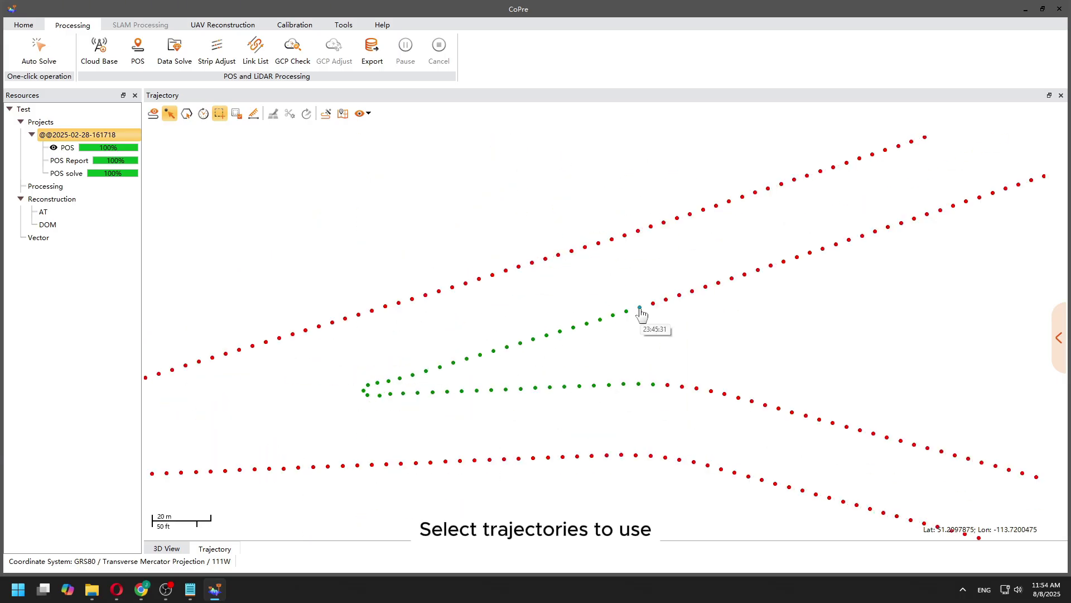
pyautogui.click(377, 383)
pyautogui.click(380, 395)
pyautogui.click(653, 384)
pyautogui.scroll(-1, 451, 284)
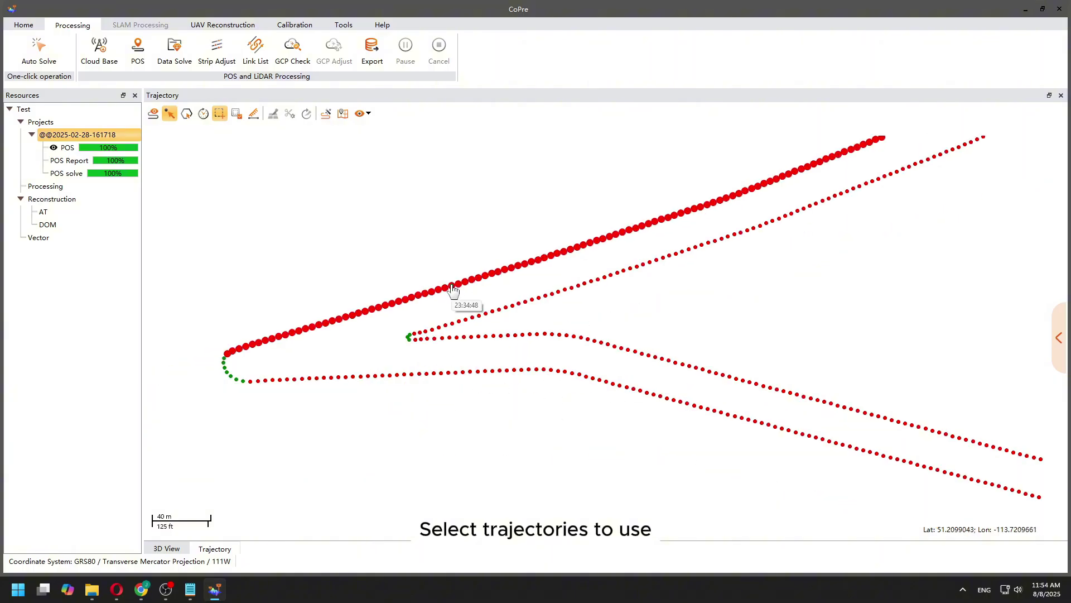
# Check the flight line ends at the southeastern turns and the trajectory selection along the whole flight path.
pyautogui.scroll(-3, 308, 360)
pyautogui.scroll(6, 586, 376)
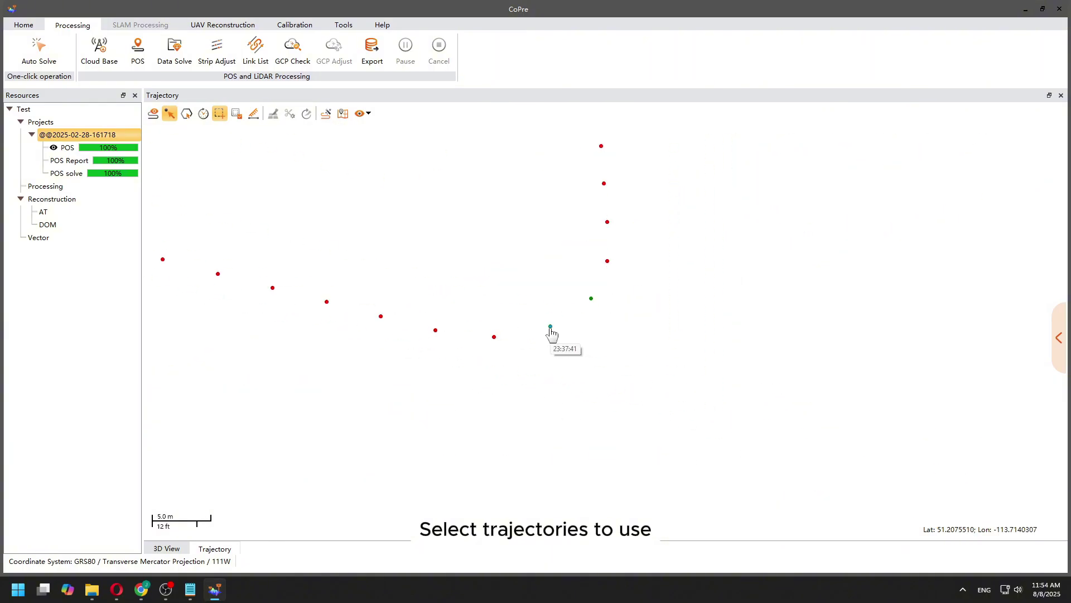
pyautogui.scroll(-4, 591, 302)
pyautogui.rightClick(599, 373)
pyautogui.click(617, 380)
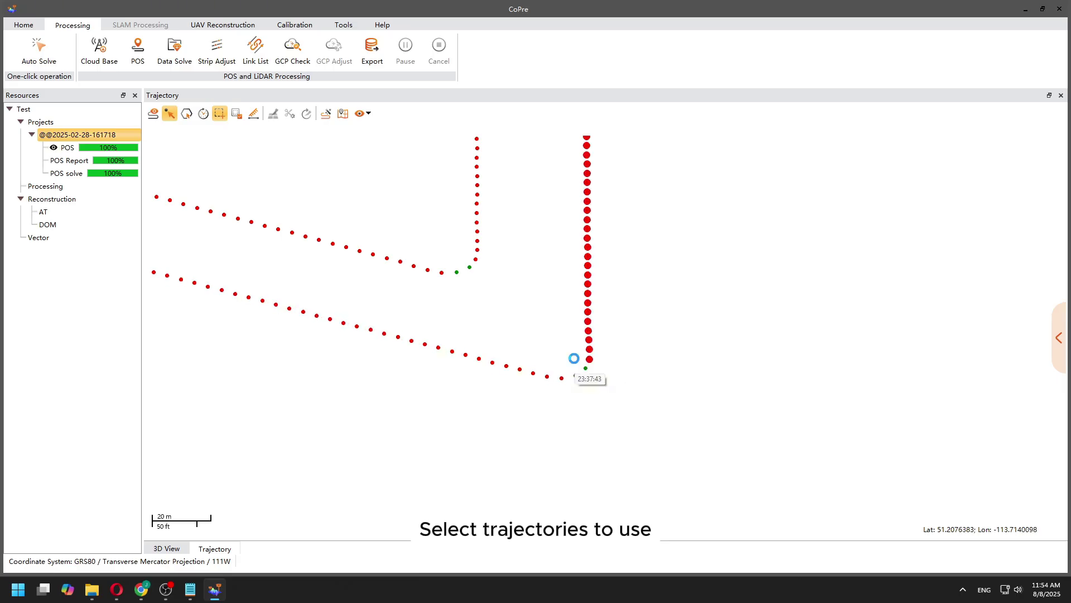
pyautogui.scroll(-4, 495, 455)
pyautogui.scroll(-2, 792, 316)
pyautogui.scroll(6, 634, 373)
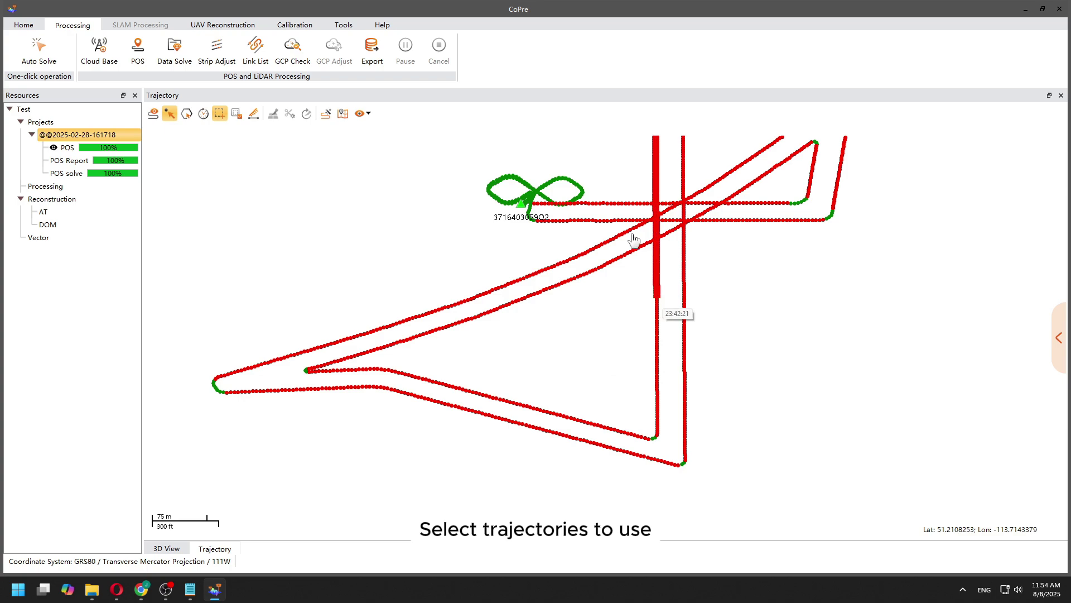
pyautogui.scroll(-4, 527, 241)
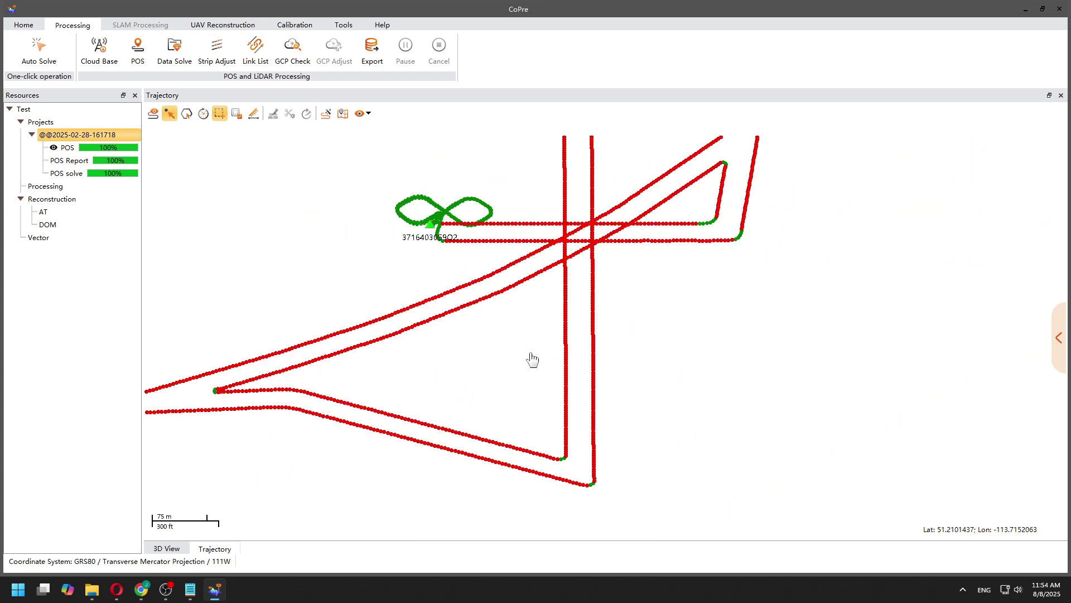
# Open the data solve settings and review the camera advanced settings and the Coloring, Remove Unshaded Points and Strip Adjust options.
pyautogui.click(175, 53)
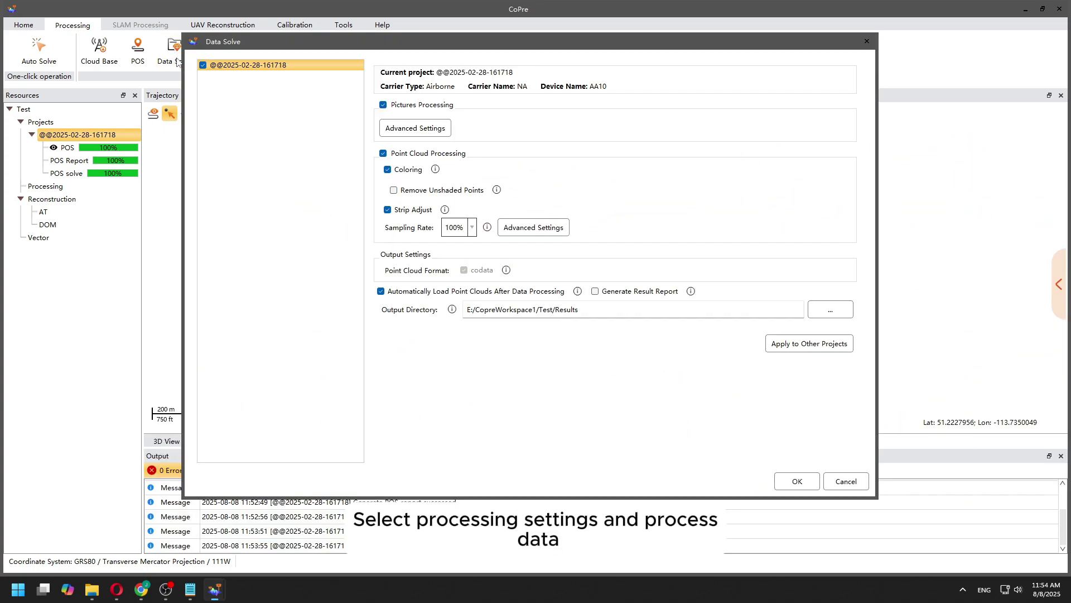
pyautogui.moveTo(625, 47); pyautogui.dragTo(622, 65)
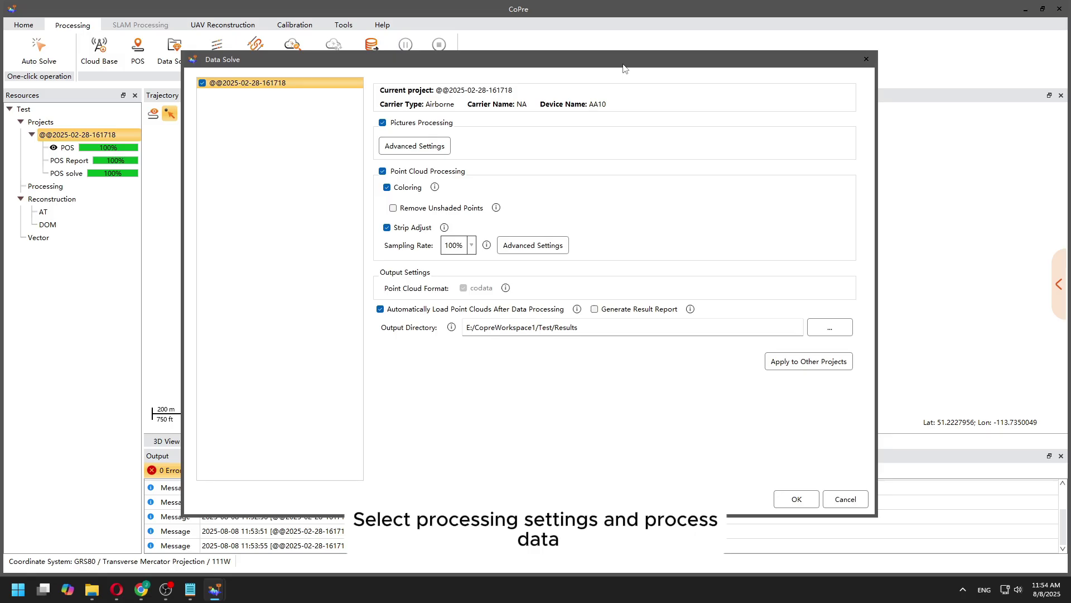
pyautogui.click(440, 146)
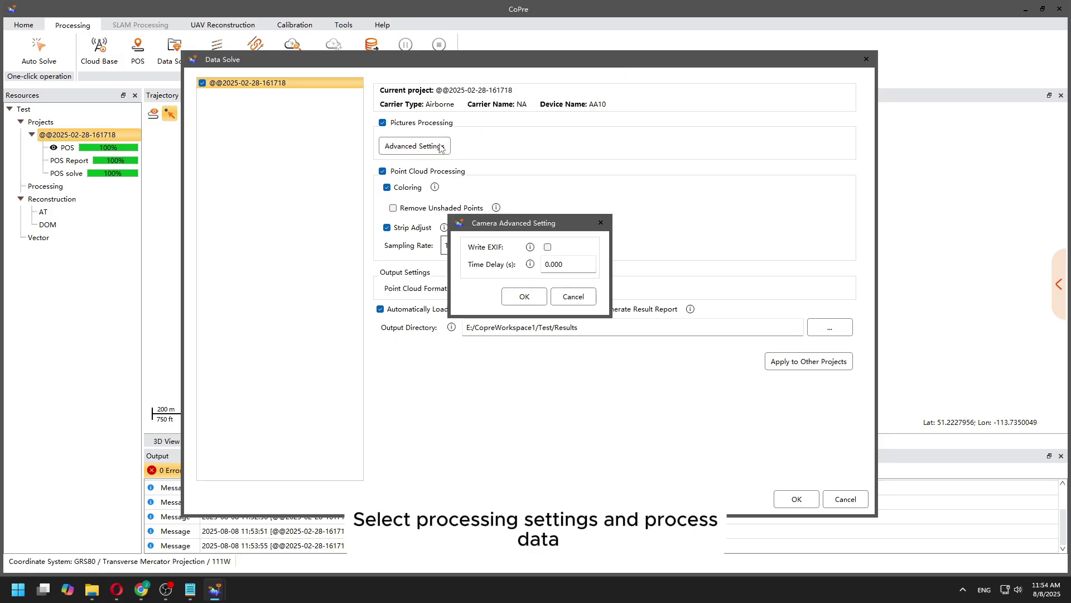
pyautogui.click(573, 297)
pyautogui.moveTo(436, 191)
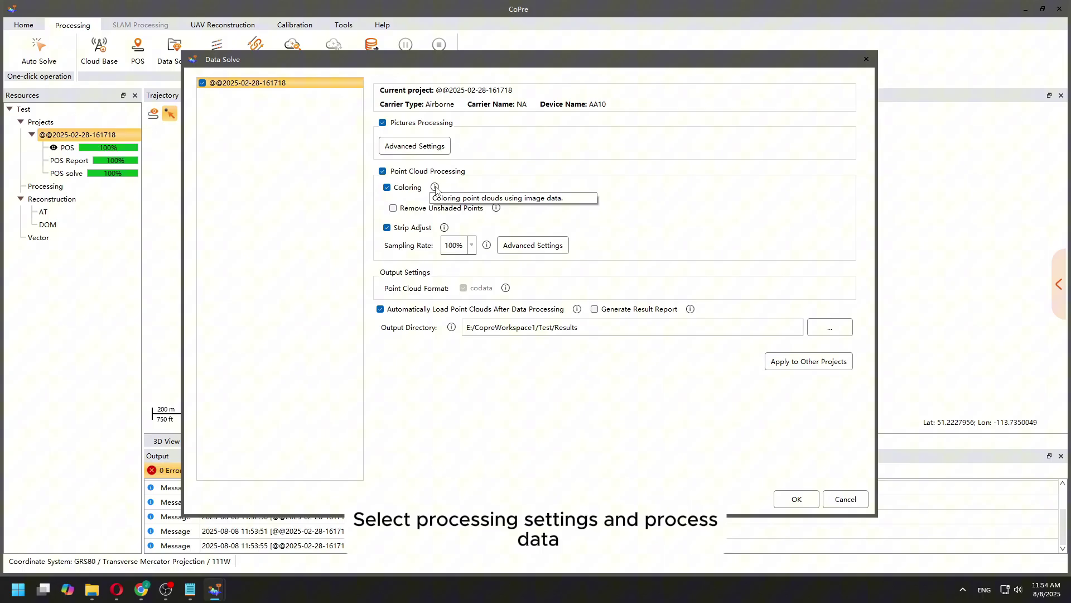
pyautogui.moveTo(497, 208)
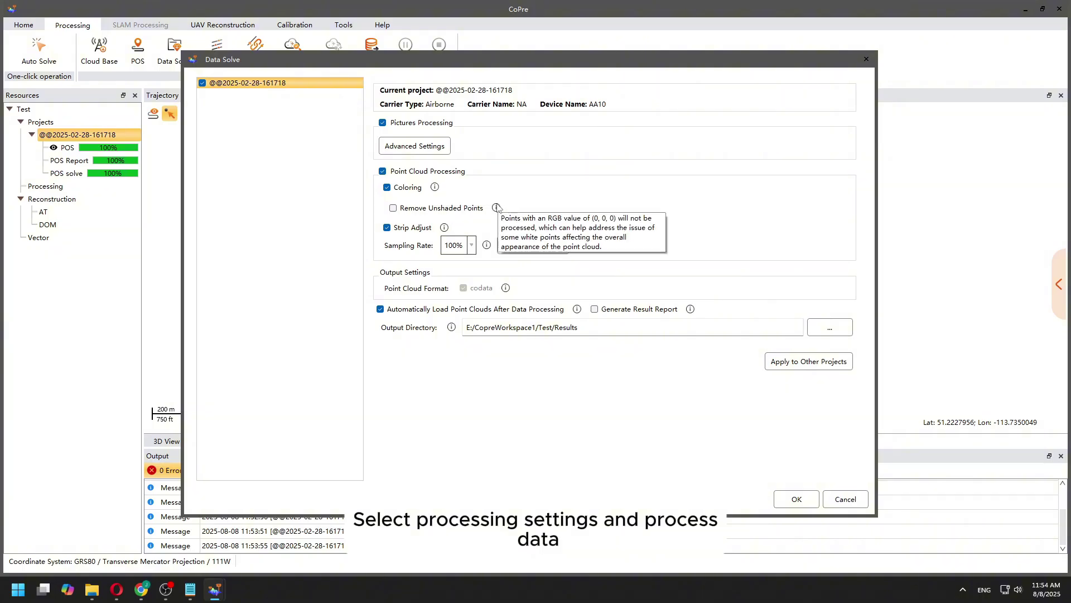
pyautogui.moveTo(445, 230)
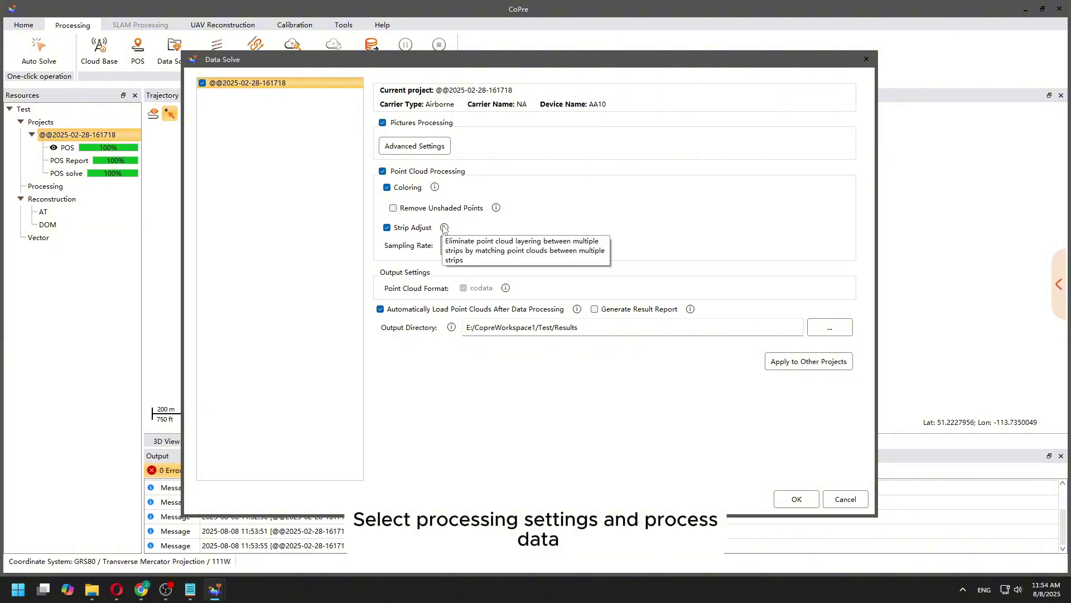
# Open the scanner advanced settings and review the descriptions of the FOV, 3D distance, intensity, height distance, noise and 2D distance filters.
pyautogui.click(533, 245)
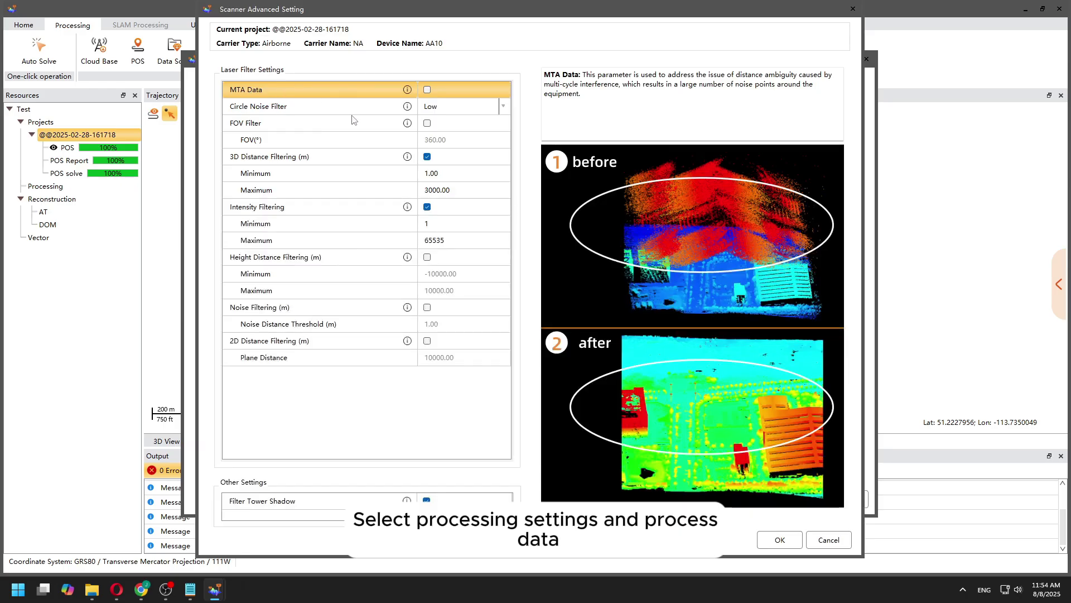
pyautogui.click(336, 123)
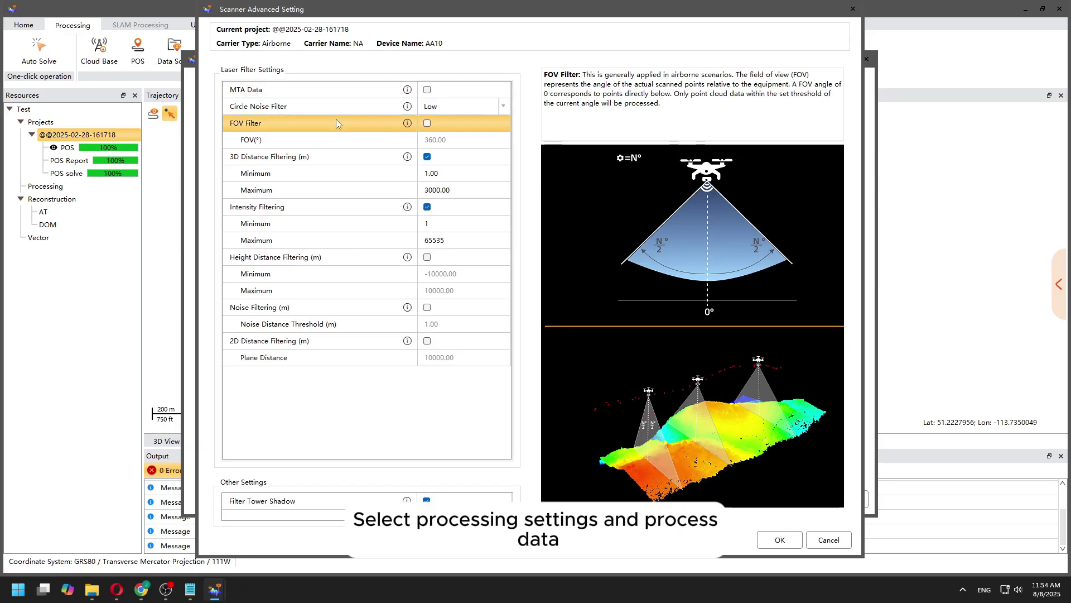
pyautogui.click(327, 158)
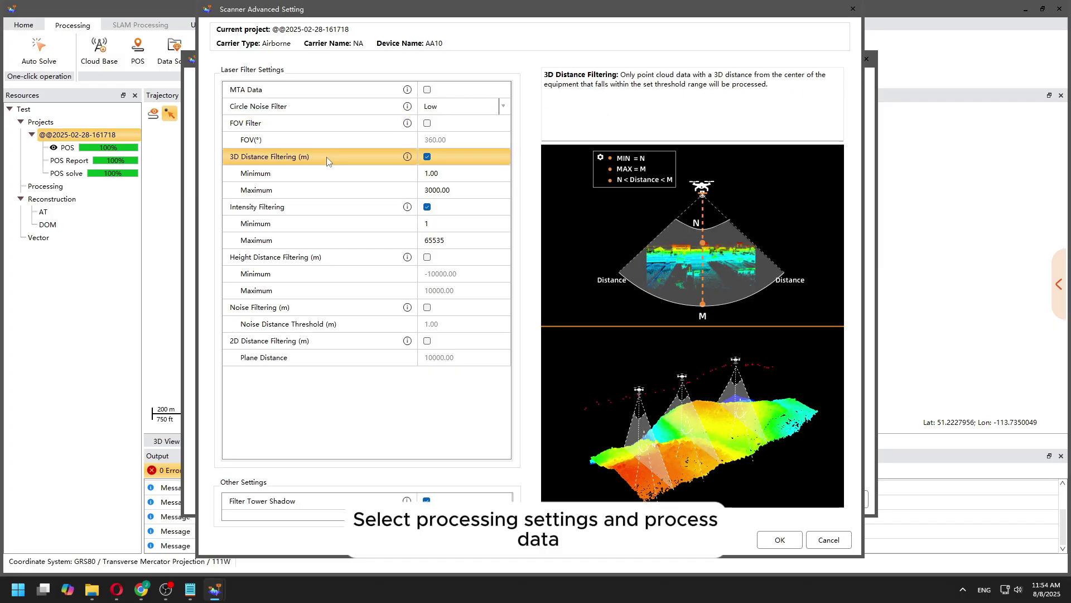
pyautogui.click(323, 207)
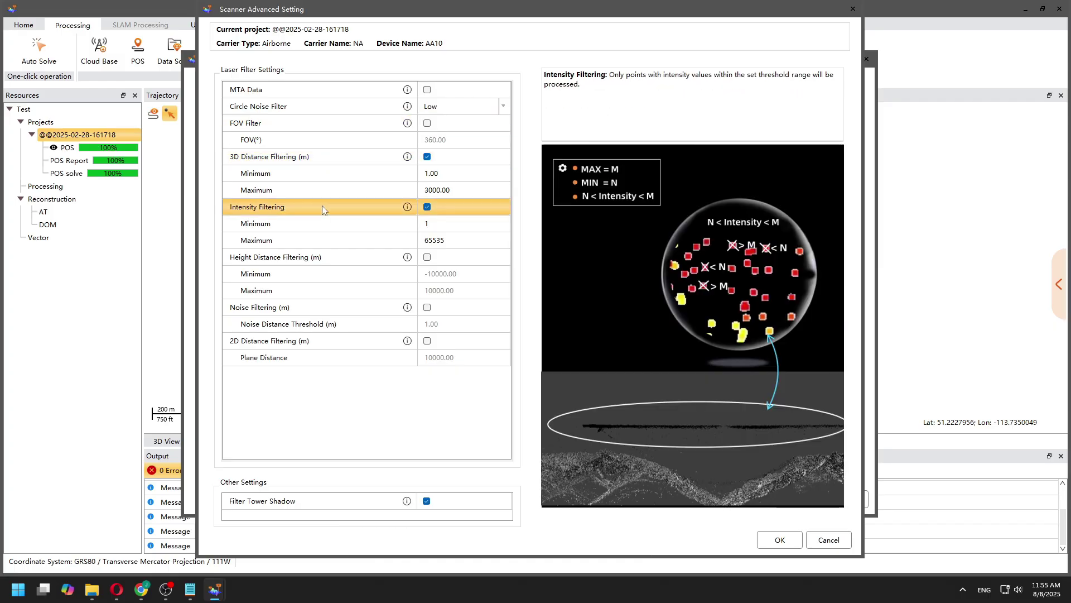
pyautogui.click(316, 261)
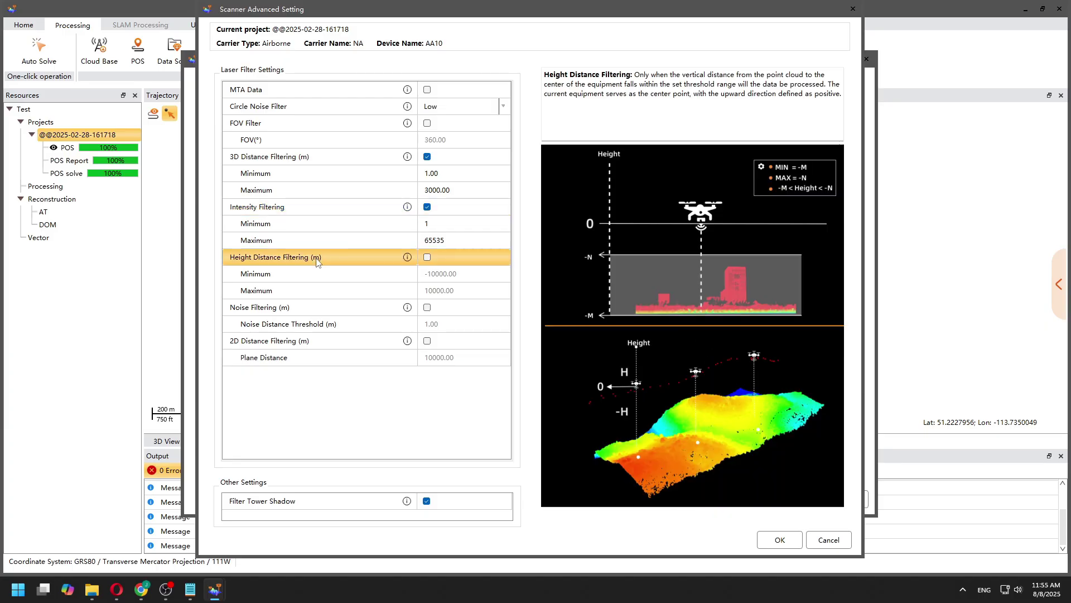
pyautogui.click(325, 307)
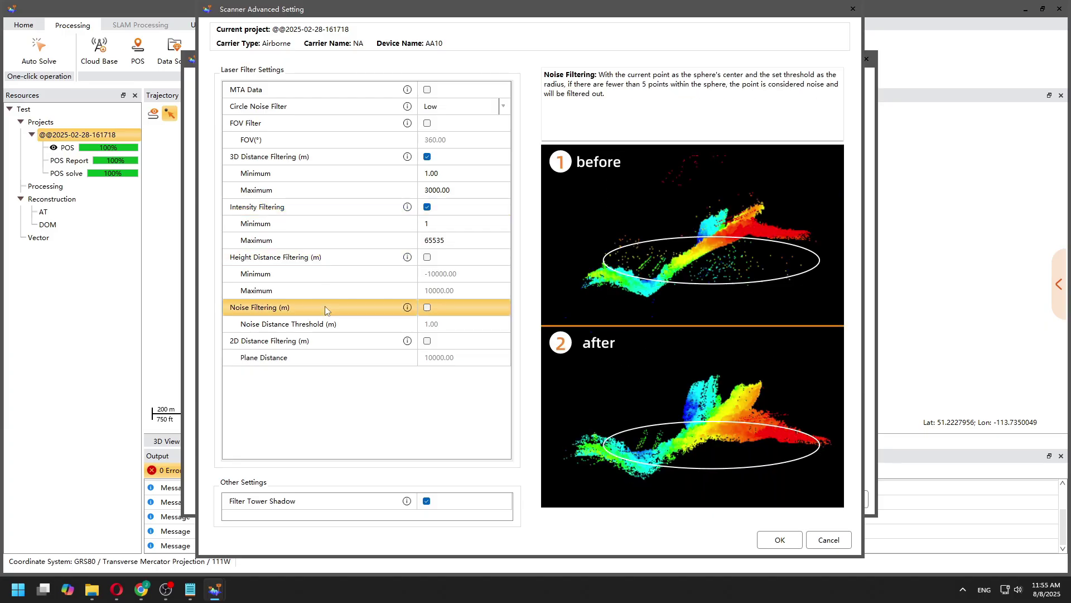
pyautogui.click(329, 341)
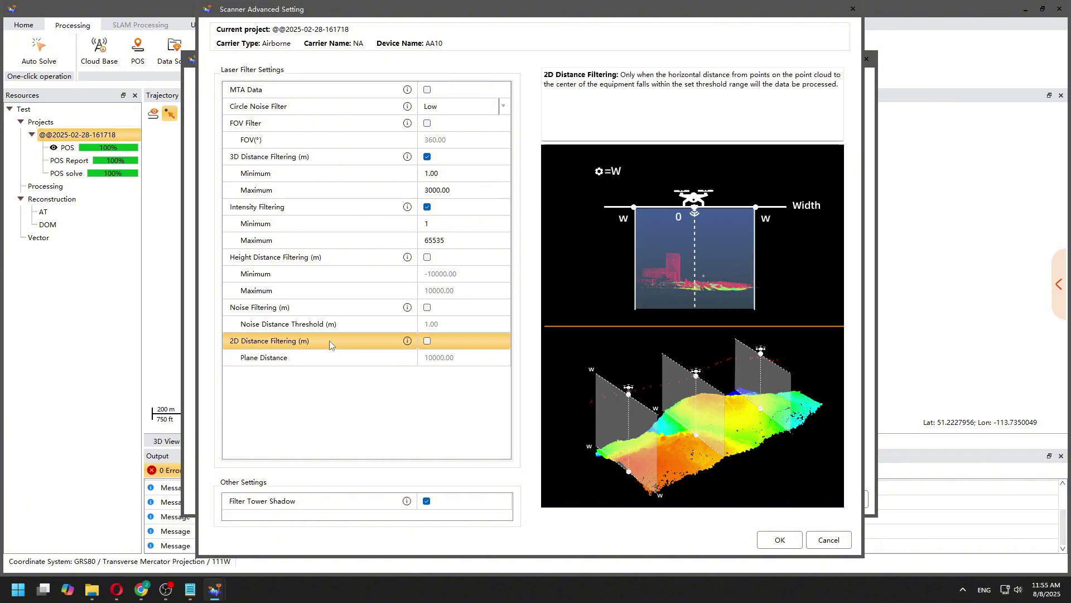
# Enable 2D distance, noise and height distance filtering, check the Filter Tower Shadow description, and apply the scanner settings.
pyautogui.click(428, 341)
pyautogui.click(428, 307)
pyautogui.click(427, 258)
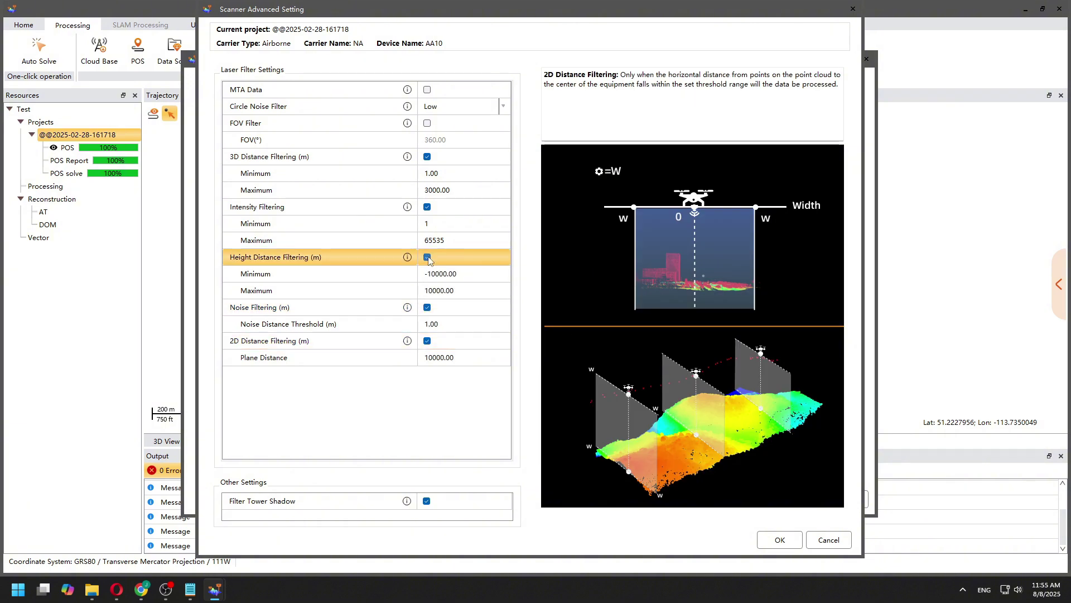
pyautogui.click(397, 505)
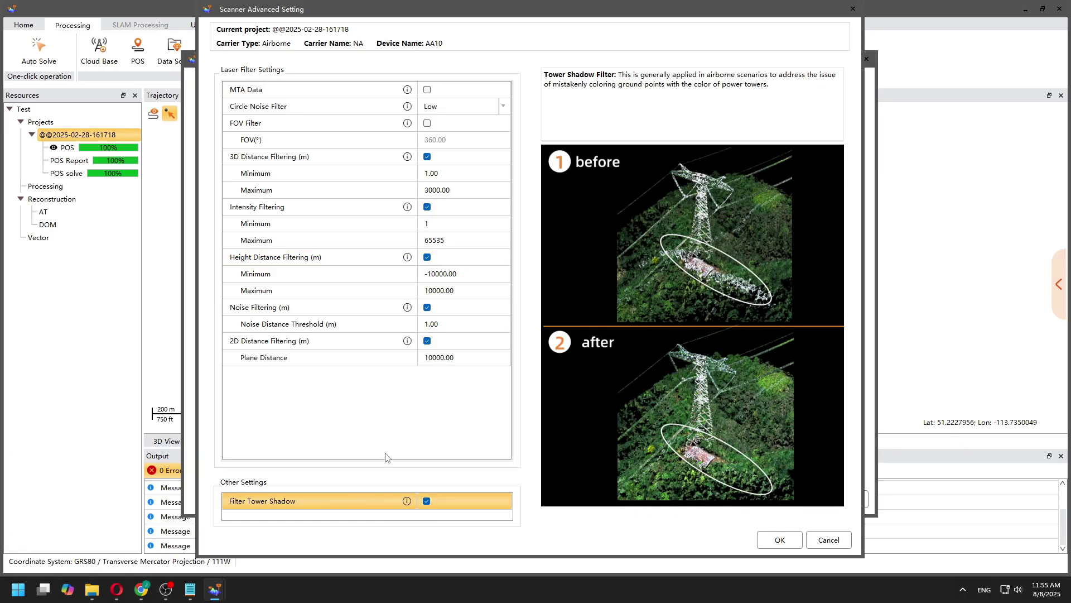
pyautogui.click(780, 540)
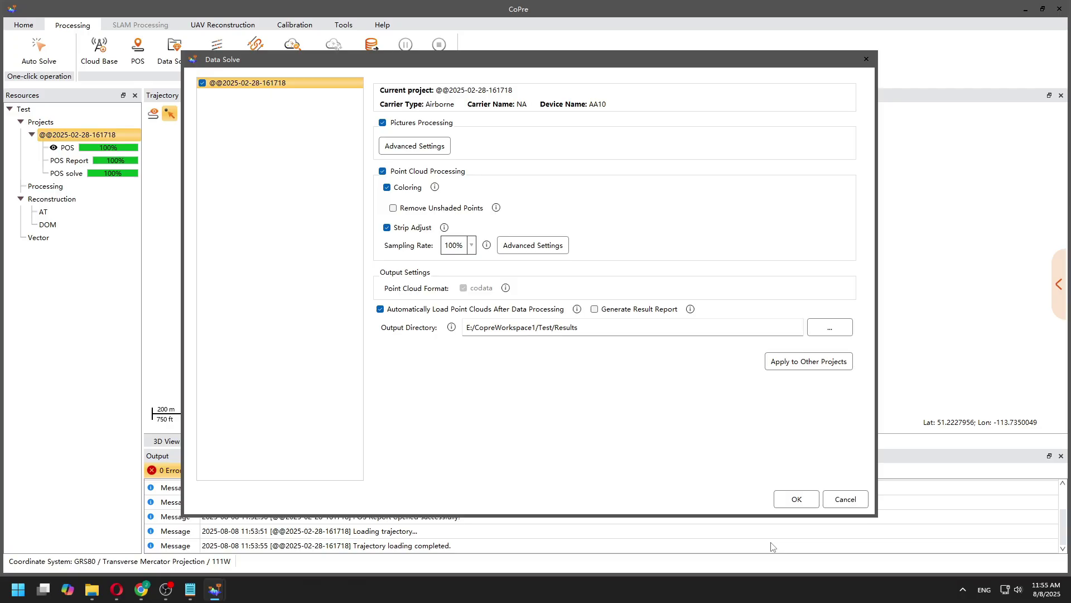
# Keep the sampling rate at 100%, check the result report and automatic loading options, and start the data solve.
pyautogui.click(455, 245)
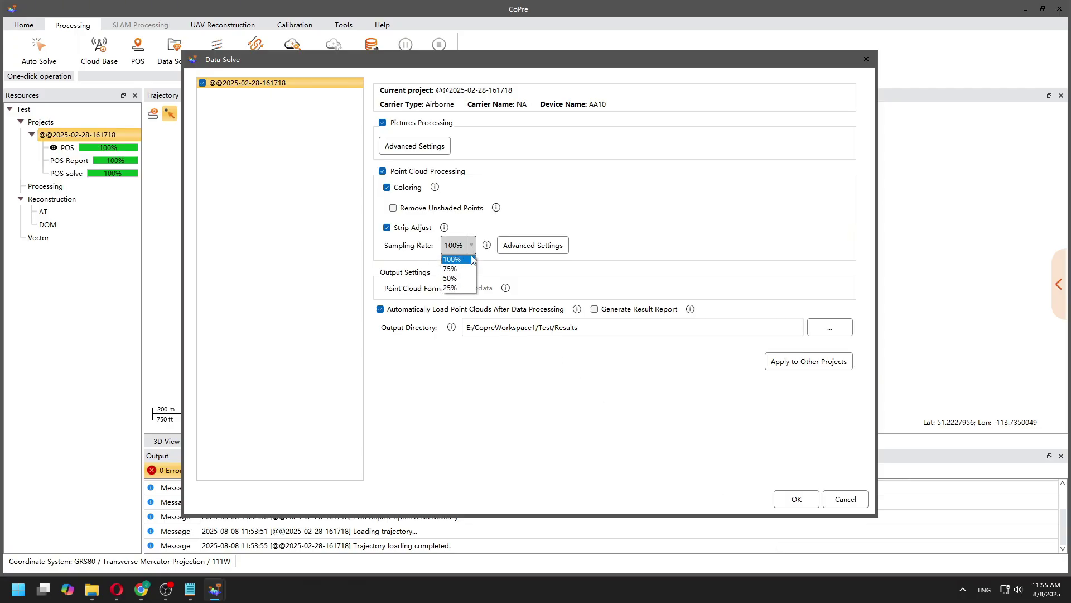
pyautogui.click(455, 260)
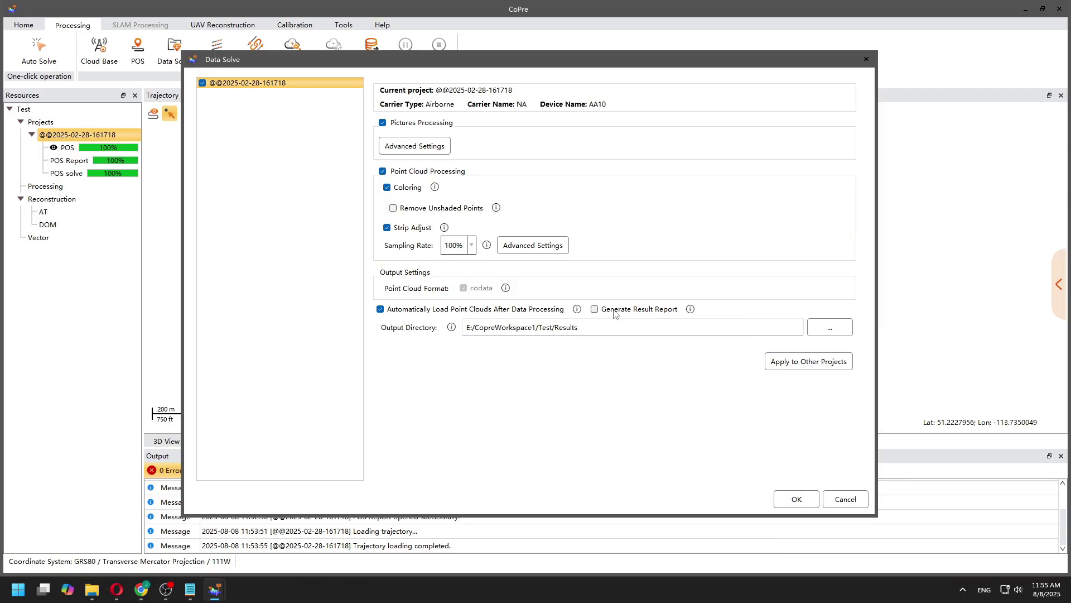
pyautogui.moveTo(691, 310)
pyautogui.moveTo(578, 310)
pyautogui.click(793, 499)
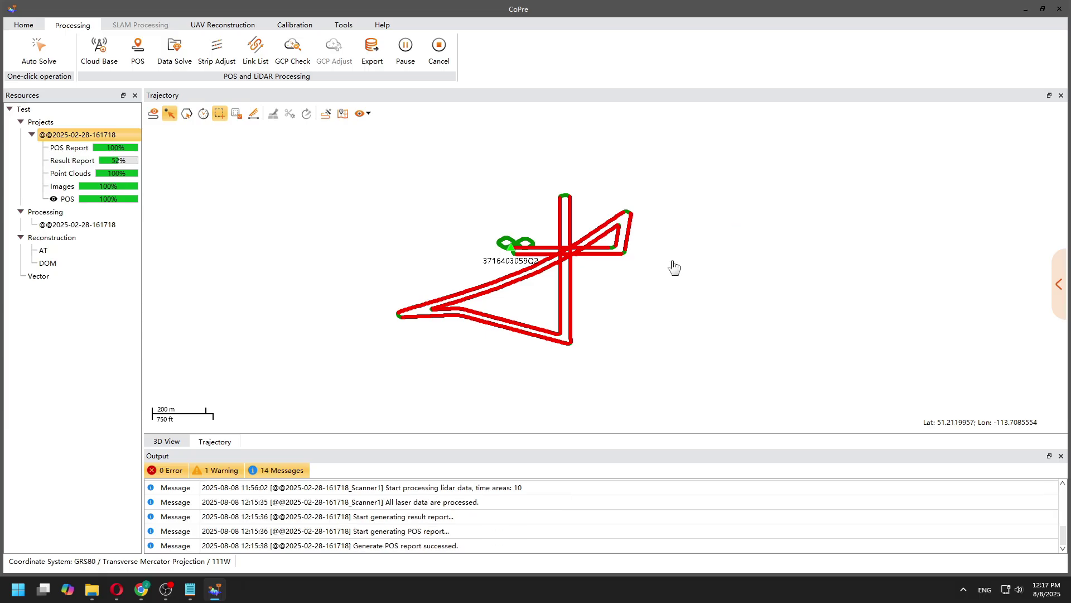
# Inspect the processed point cloud around the road and power line crossing, colored by height and in true color.
pyautogui.click(575, 302)
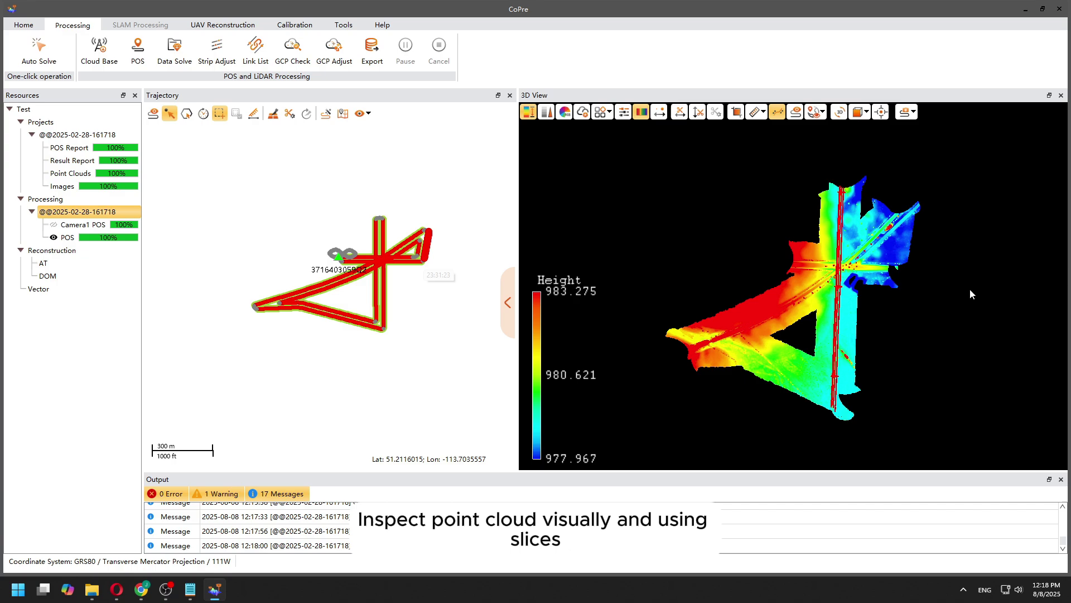
pyautogui.scroll(2, 837, 310)
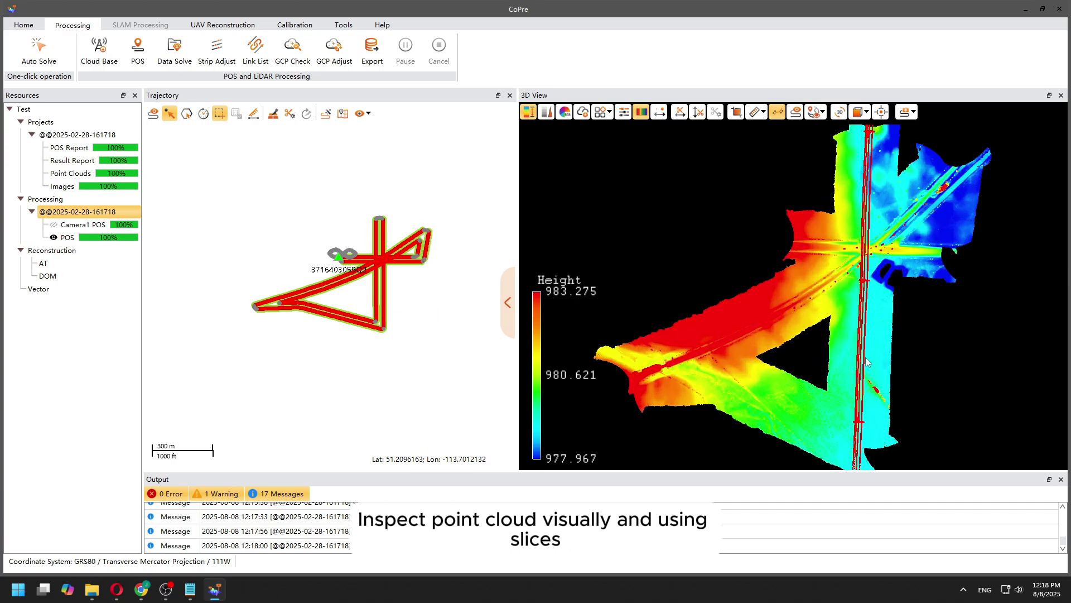
pyautogui.moveTo(860, 353); pyautogui.dragTo(803, 313, button='middle')
pyautogui.scroll(3, 801, 318)
pyautogui.moveTo(801, 320); pyautogui.dragTo(798, 284)
pyautogui.click(565, 115)
pyautogui.moveTo(831, 322); pyautogui.dragTo(841, 395)
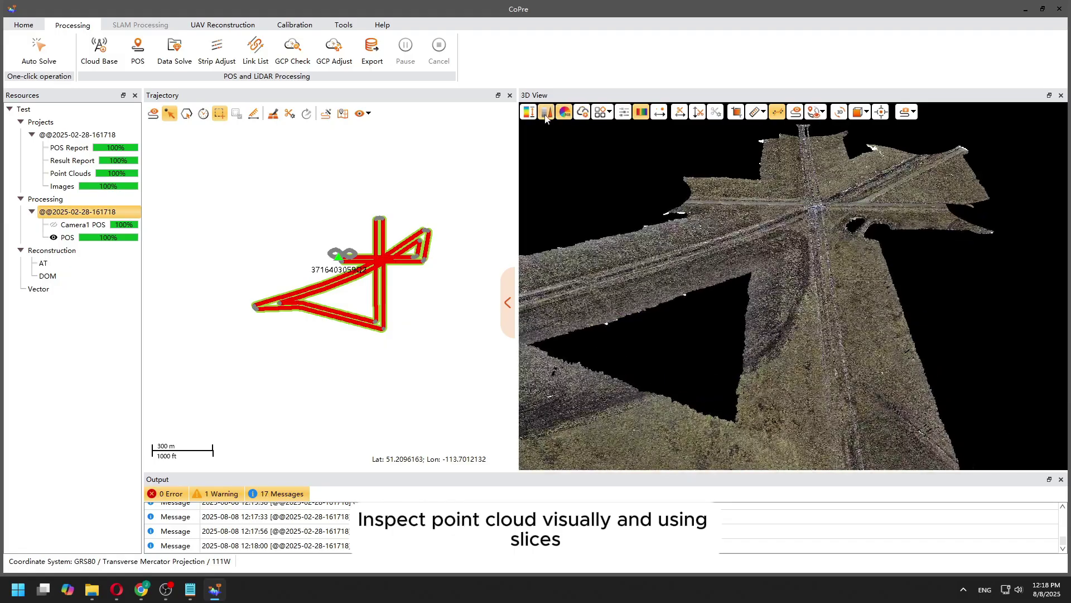
# Color the point cloud by height combined with intensity and inspect the transmission tower near the road crossing up close.
pyautogui.click(543, 112)
pyautogui.click(527, 112)
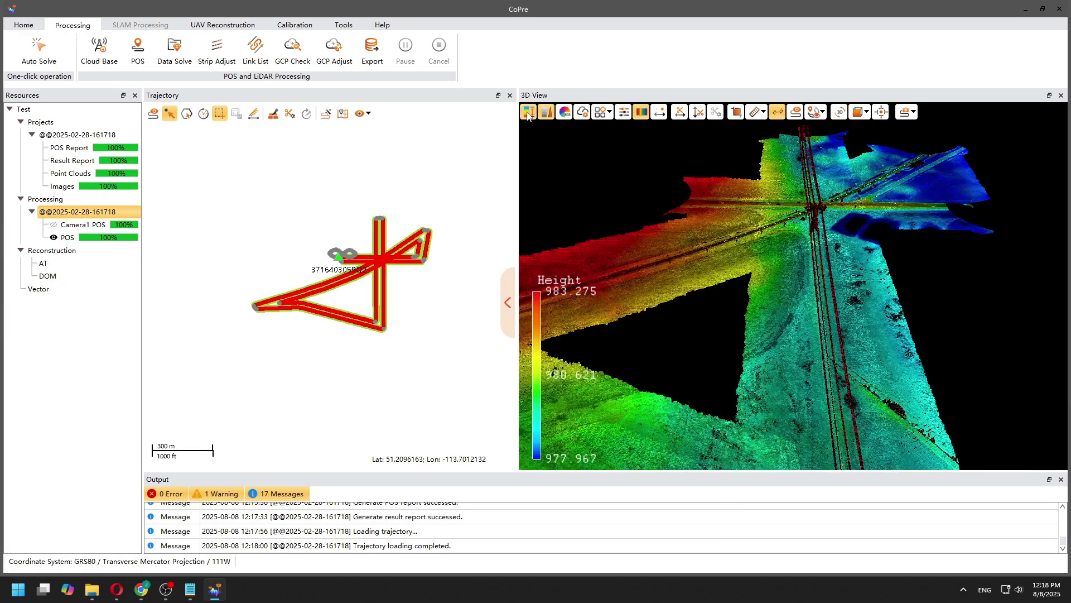
pyautogui.moveTo(827, 242); pyautogui.dragTo(822, 273, button='middle')
pyautogui.scroll(5, 823, 277)
pyautogui.moveTo(871, 184); pyautogui.dragTo(821, 306, button='middle')
pyautogui.scroll(2, 820, 307)
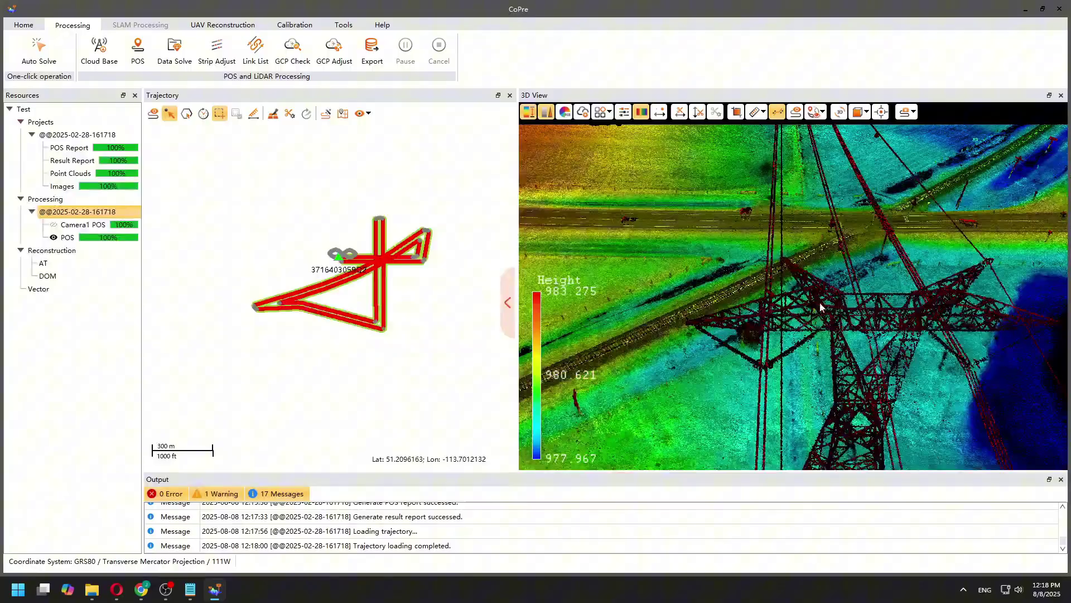
pyautogui.moveTo(800, 290); pyautogui.dragTo(827, 190)
pyautogui.scroll(3, 777, 375)
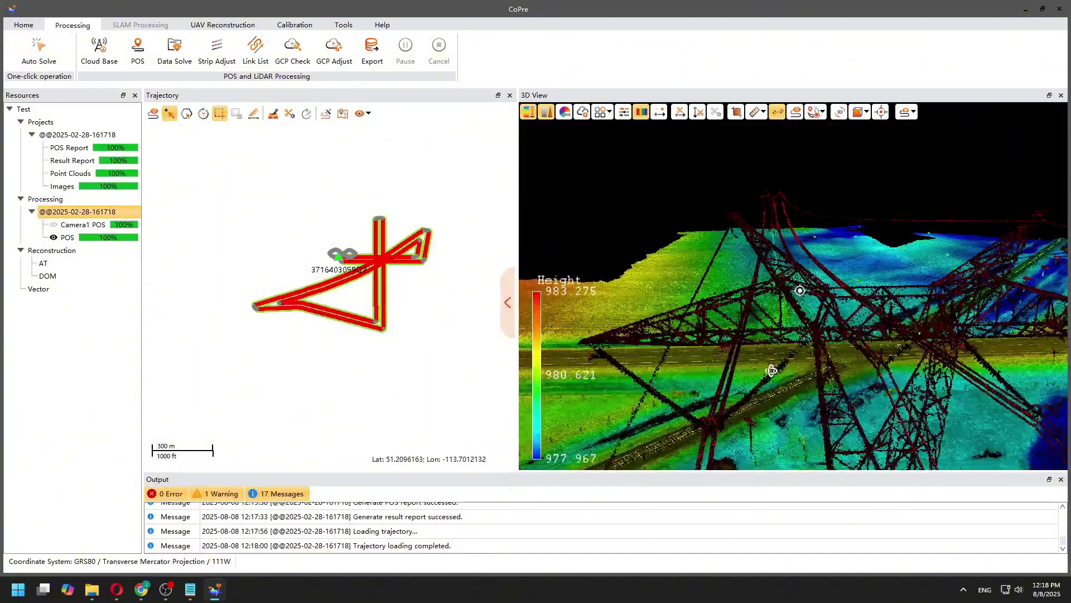
# Turn off the intensity shading and inspect the power lines, roads and roadside objects colored by height only.
pyautogui.click(546, 114)
pyautogui.moveTo(765, 301); pyautogui.dragTo(991, 311)
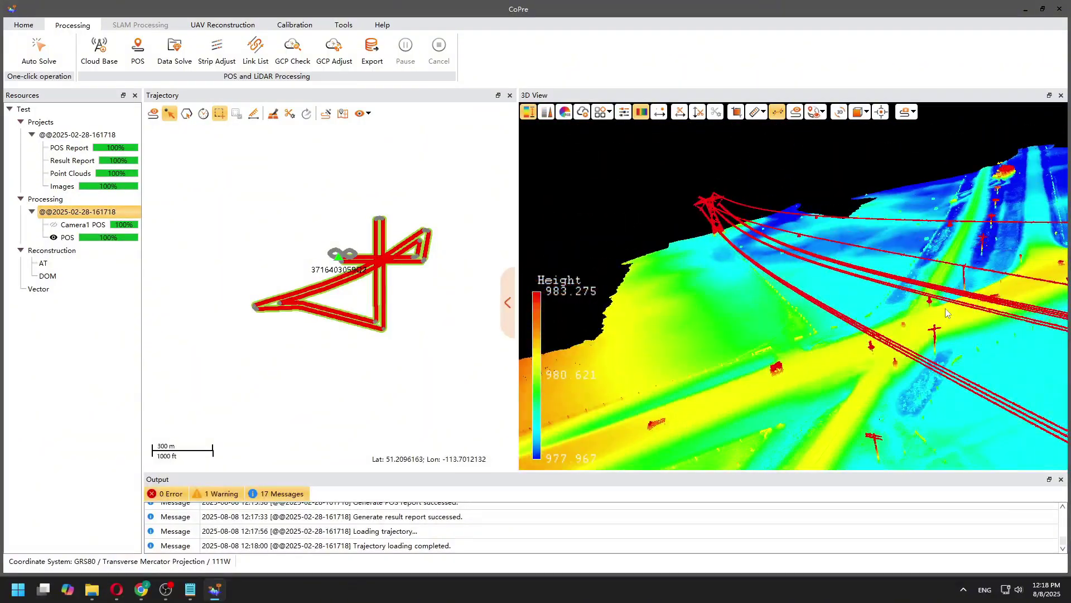
pyautogui.scroll(-3, 991, 311)
pyautogui.scroll(-1, 991, 310)
pyautogui.scroll(5, 851, 301)
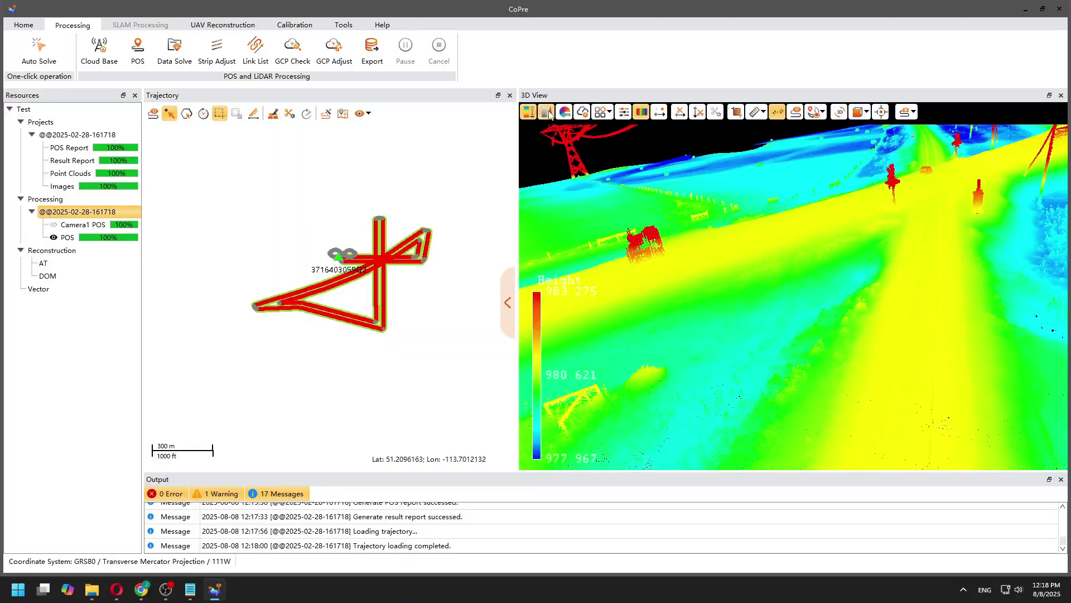
# Turn the intensity shading back on and cut a profile about 35 m long across the highway beside the vehicle.
pyautogui.click(550, 115)
pyautogui.moveTo(869, 318)
pyautogui.mouseDown()
pyautogui.moveTo(947, 301)
pyautogui.moveTo(935, 338)
pyautogui.moveTo(789, 352)
pyautogui.moveTo(812, 303)
pyautogui.moveTo(829, 311)
pyautogui.moveTo(931, 283)
pyautogui.moveTo(805, 344)
pyautogui.moveTo(780, 294)
pyautogui.moveTo(817, 314)
pyautogui.moveTo(796, 425)
pyautogui.moveTo(954, 441)
pyautogui.moveTo(851, 279)
pyautogui.moveTo(825, 347)
pyautogui.moveTo(818, 306)
pyautogui.mouseUp()
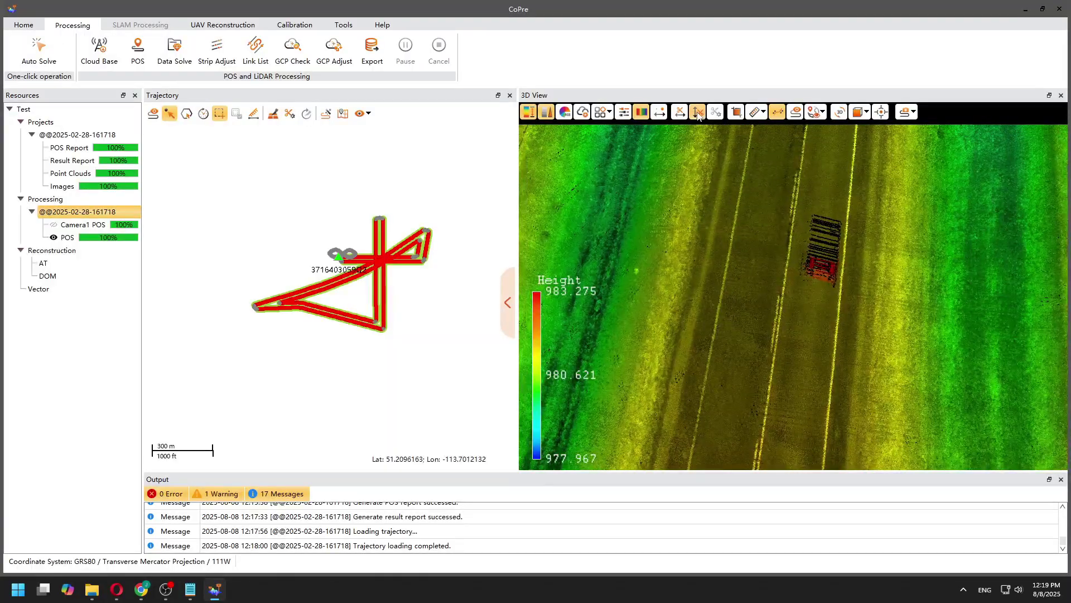
pyautogui.click(540, 144)
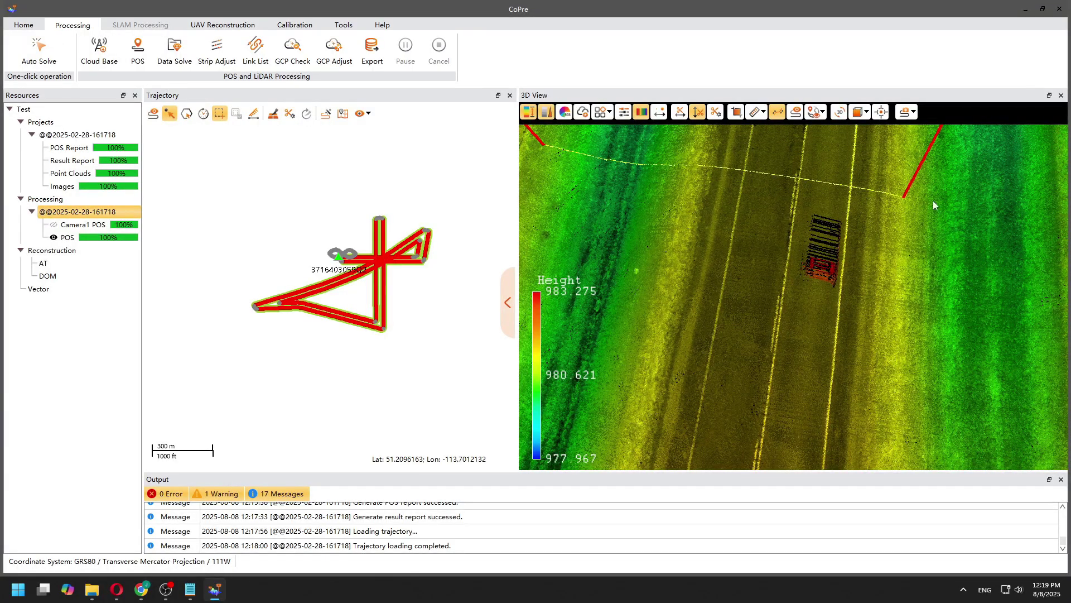
pyautogui.click(1021, 208)
# Measure the vertical thickness of the ground point layer in the cross-road profile and close the profile analysis.
pyautogui.scroll(4, 585, 429)
pyautogui.scroll(20, 592, 422)
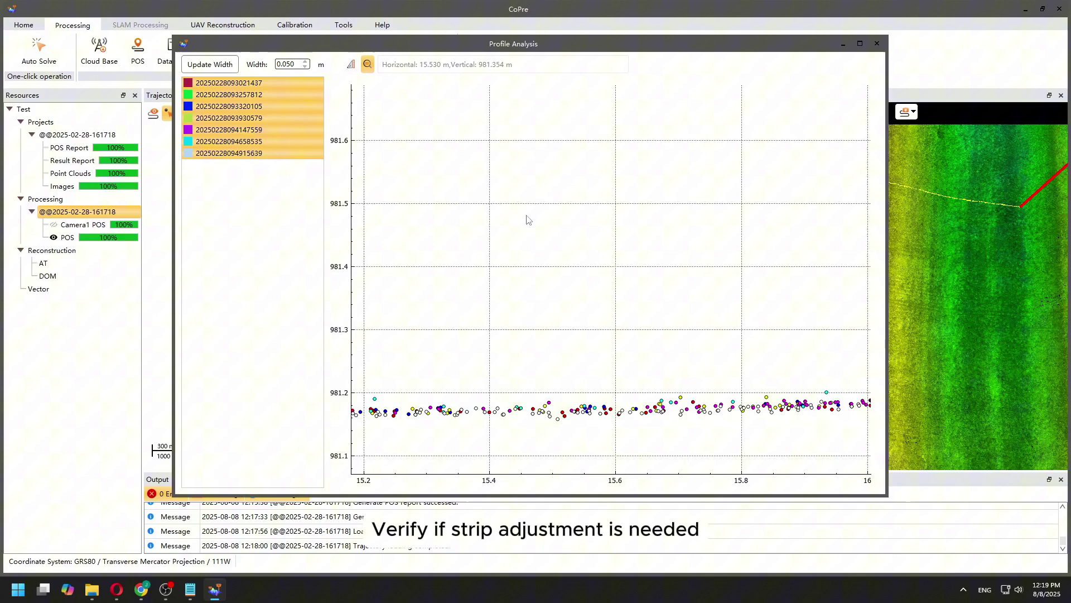
pyautogui.moveTo(560, 416); pyautogui.dragTo(564, 410)
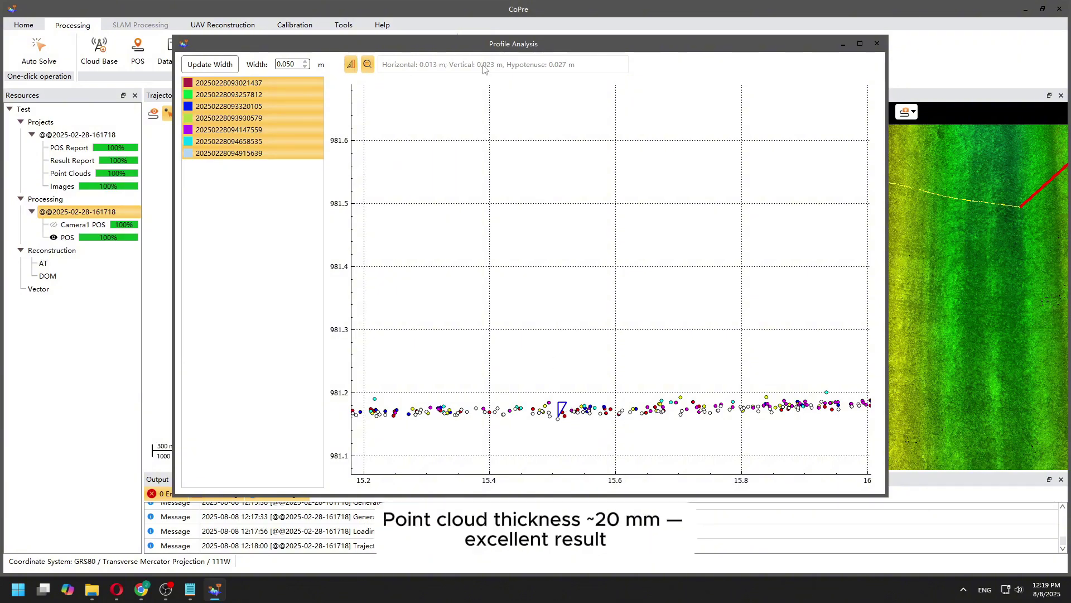
pyautogui.click(877, 43)
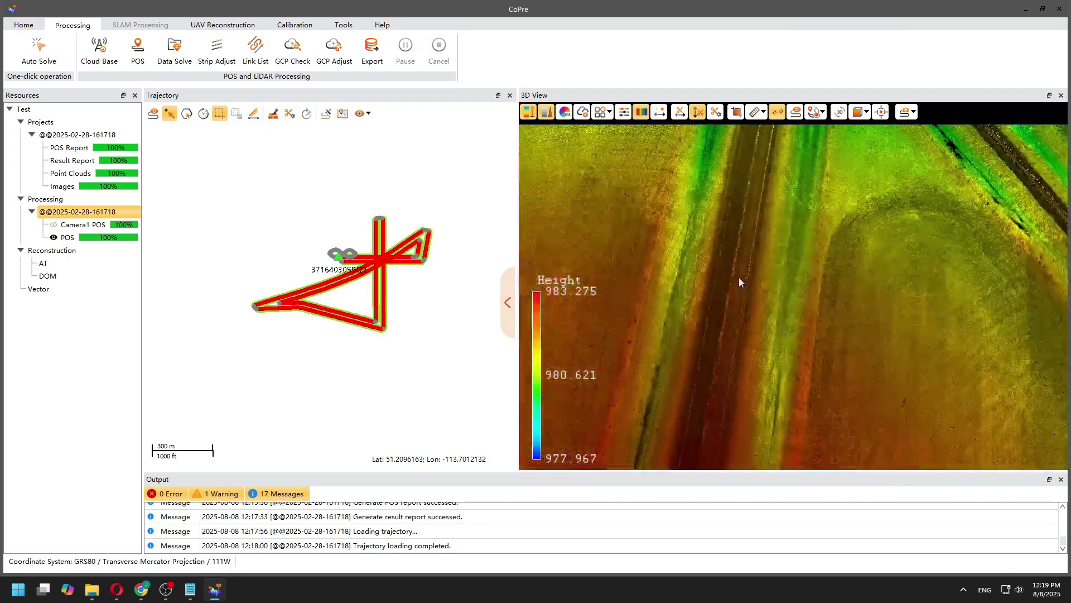
# Cut a profile about 315 m long along the highway, passing through the crossing and beneath the power lines.
pyautogui.moveTo(809, 263); pyautogui.dragTo(755, 402, button='middle')
pyautogui.scroll(-2, 756, 402)
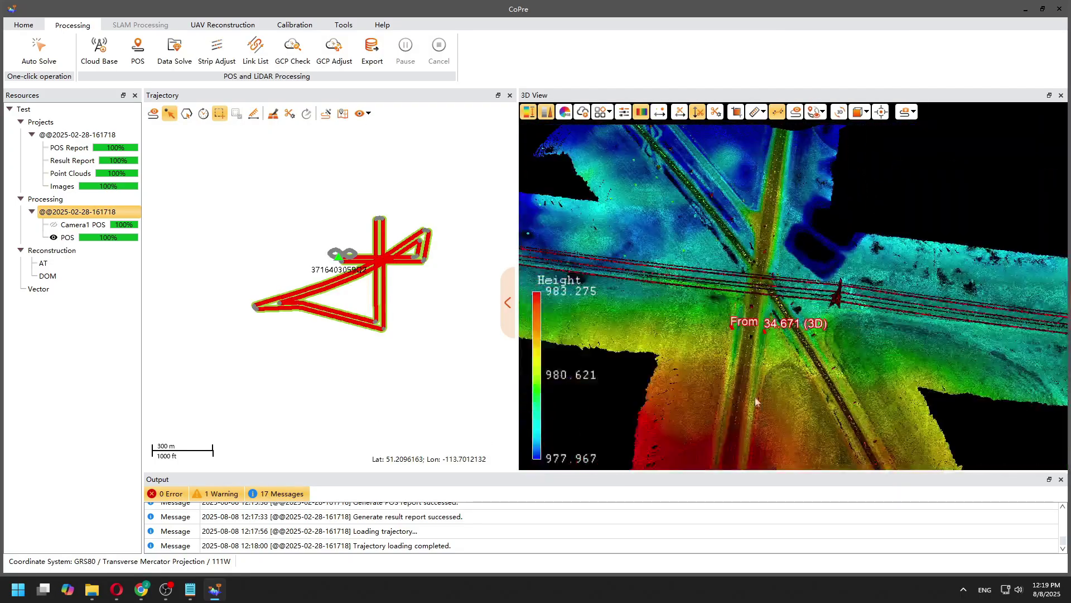
pyautogui.click(697, 112)
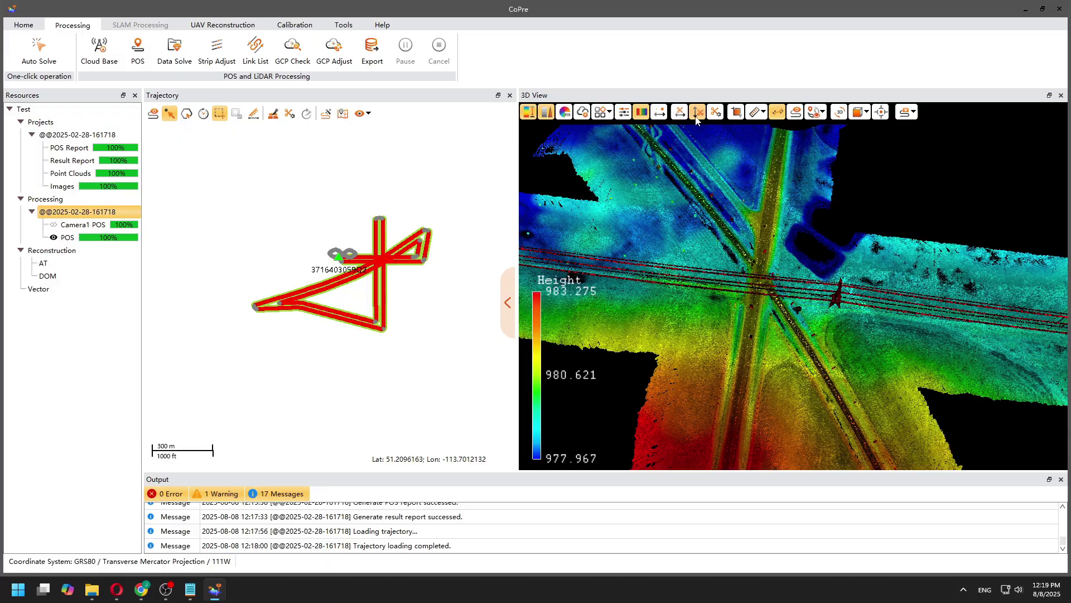
pyautogui.click(735, 442)
pyautogui.click(777, 162)
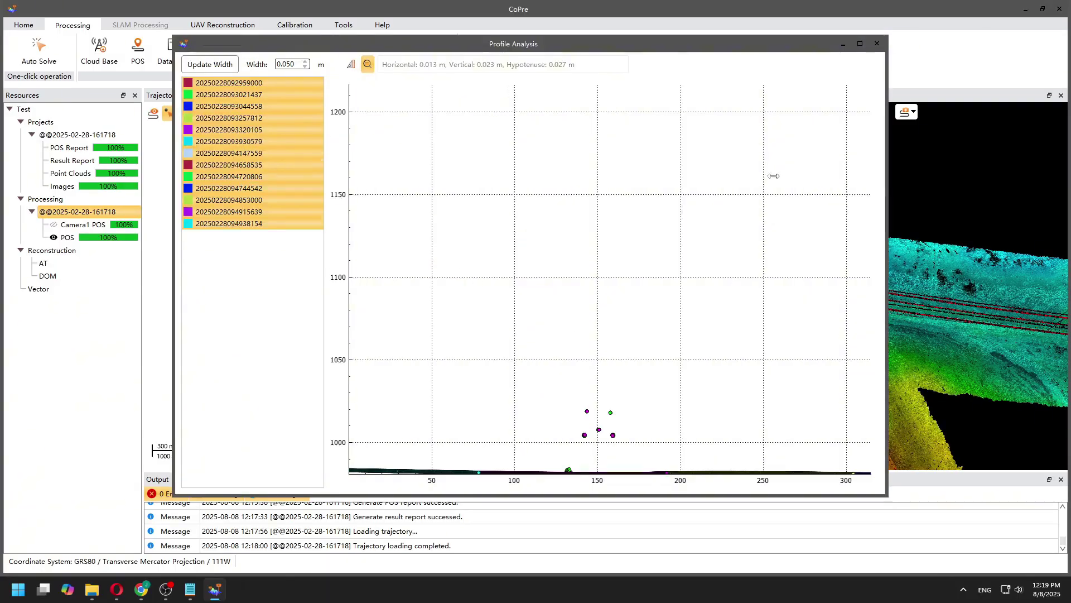
# Measure the point spread of a power line conductor cluster in the highway profile.
pyautogui.scroll(20, 647, 371)
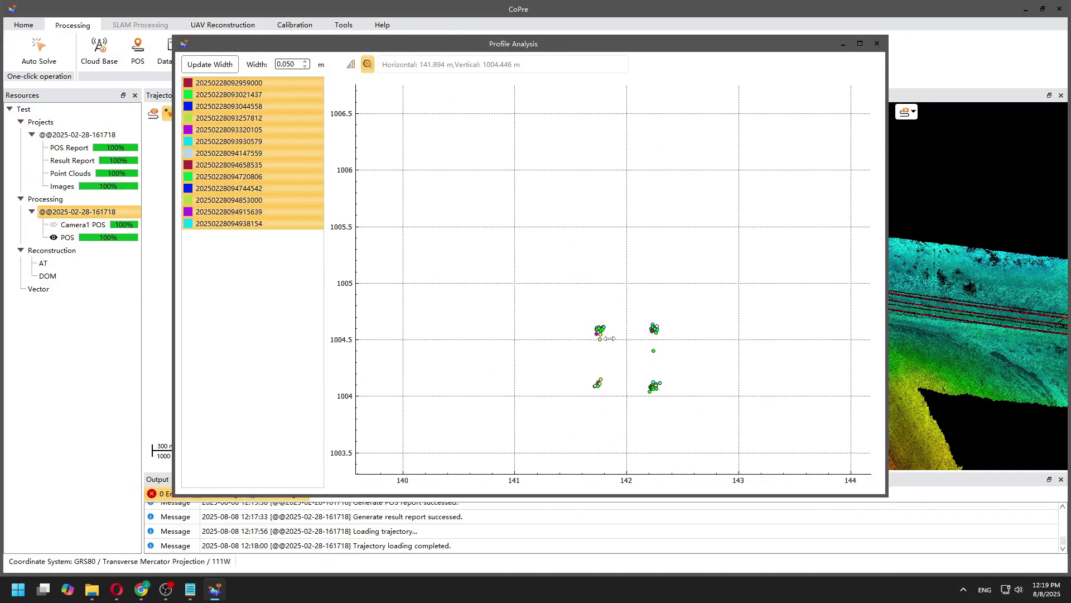
pyautogui.click(351, 64)
pyautogui.scroll(-5, 674, 287)
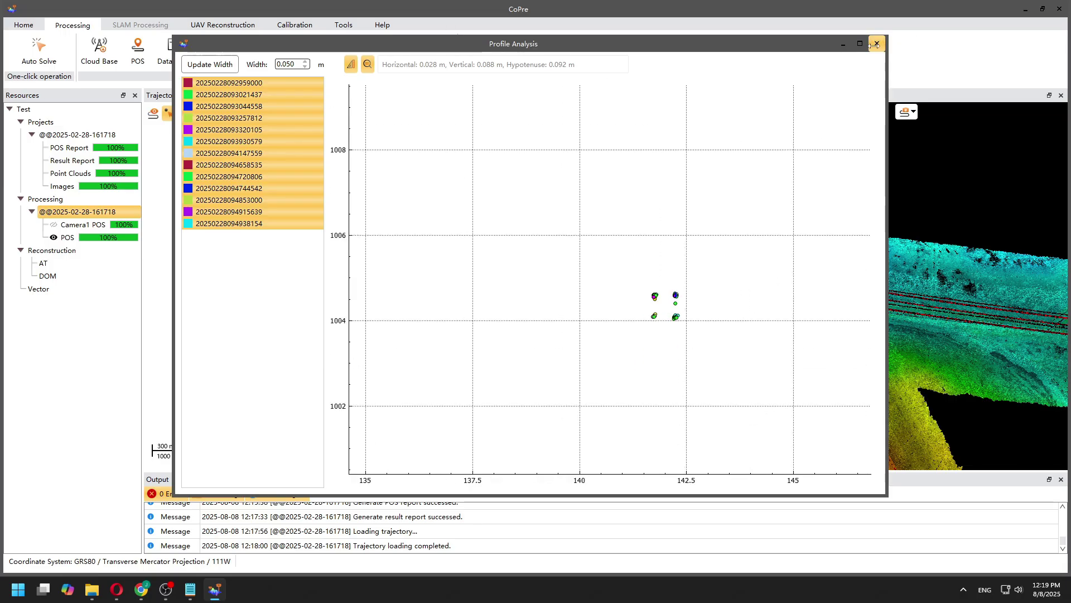
# Measure the ground point layer's thickness in the highway profile, check the conductor points once more, and close the profile analysis.
pyautogui.scroll(-4, 686, 300)
pyautogui.scroll(-7, 705, 225)
pyautogui.scroll(20, 646, 363)
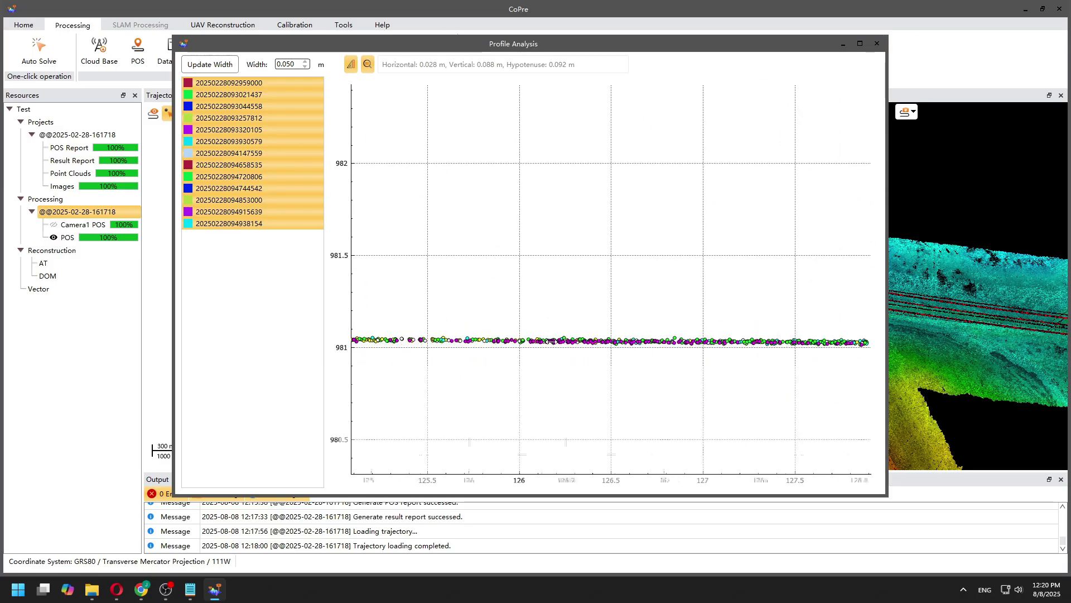
pyautogui.scroll(-2, 427, 189)
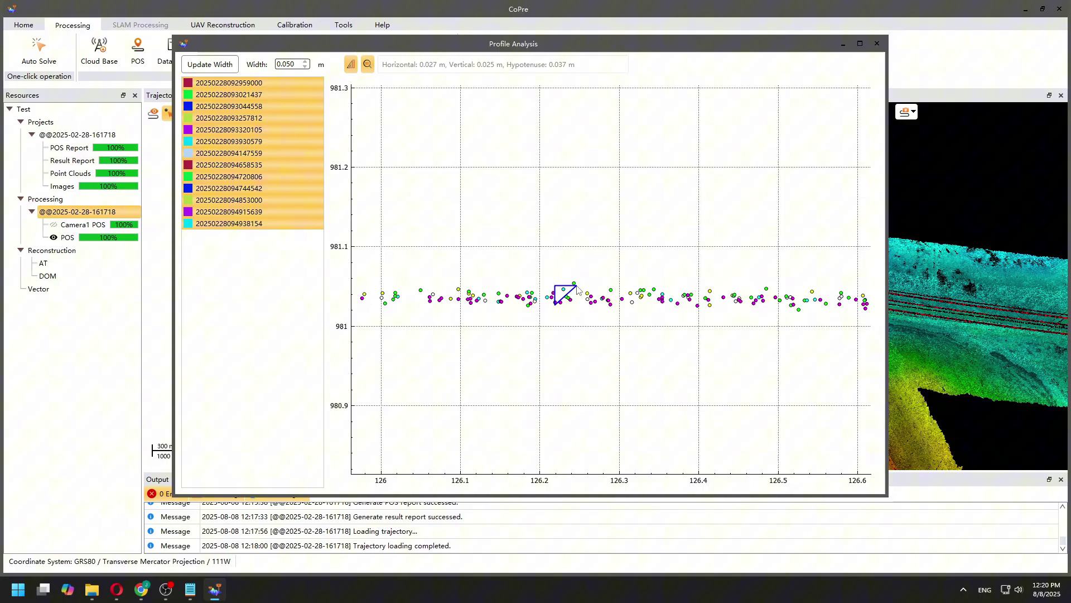
pyautogui.scroll(-15, 577, 290)
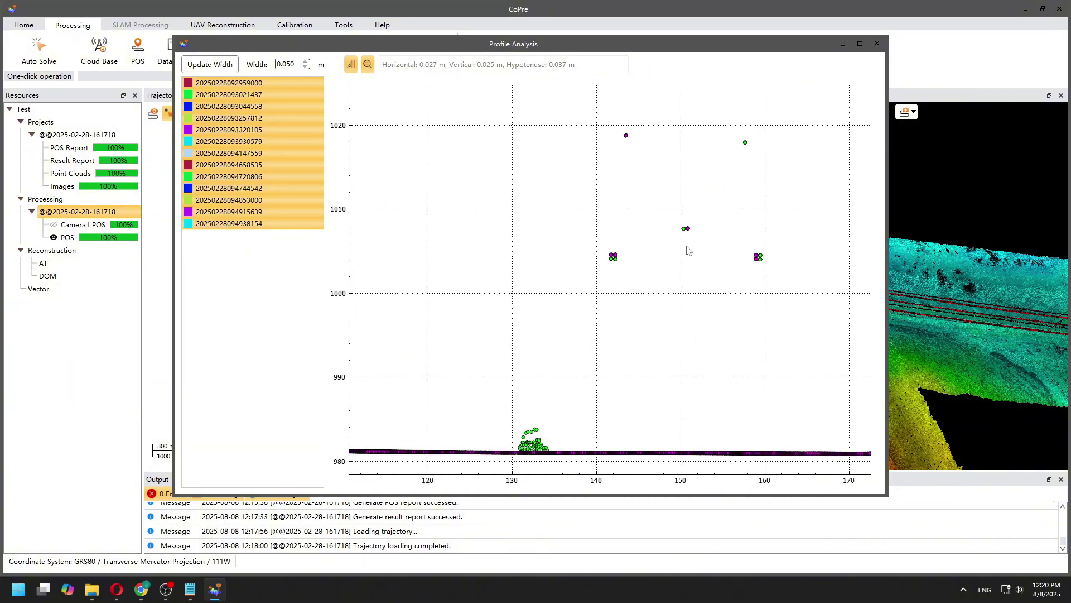
pyautogui.scroll(10, 688, 251)
pyautogui.click(877, 43)
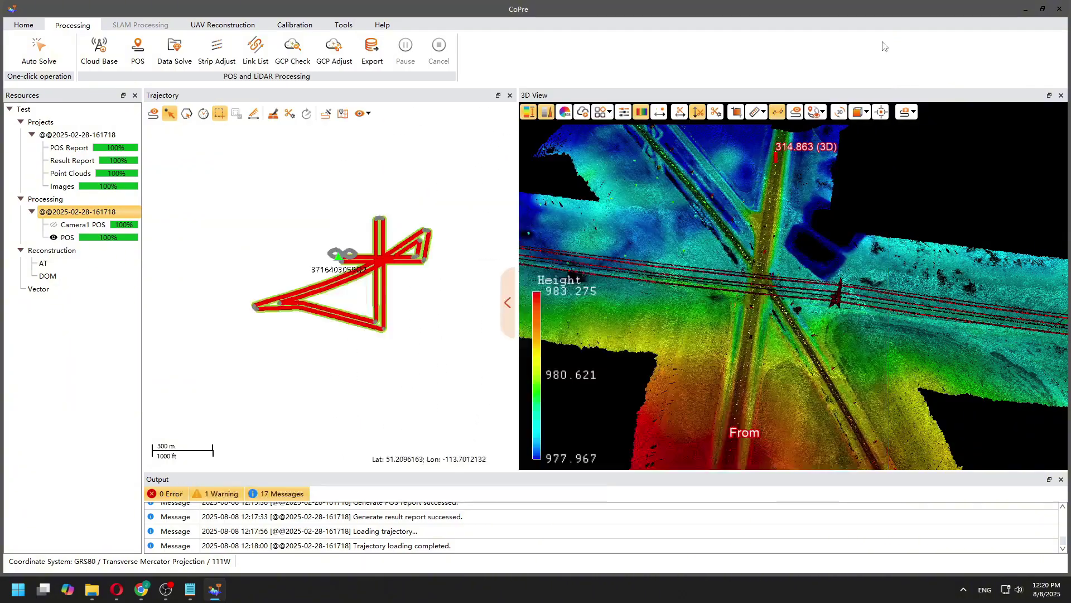
# Cut a profile about 52 m long across the railway track south of the crossing.
pyautogui.scroll(10, 750, 273)
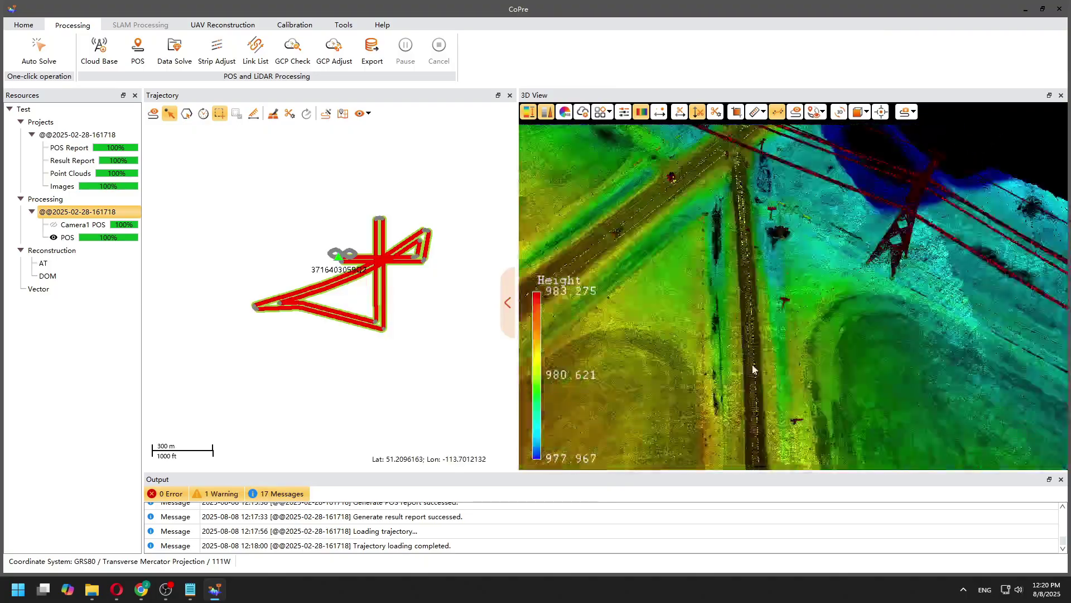
pyautogui.scroll(5, 750, 380)
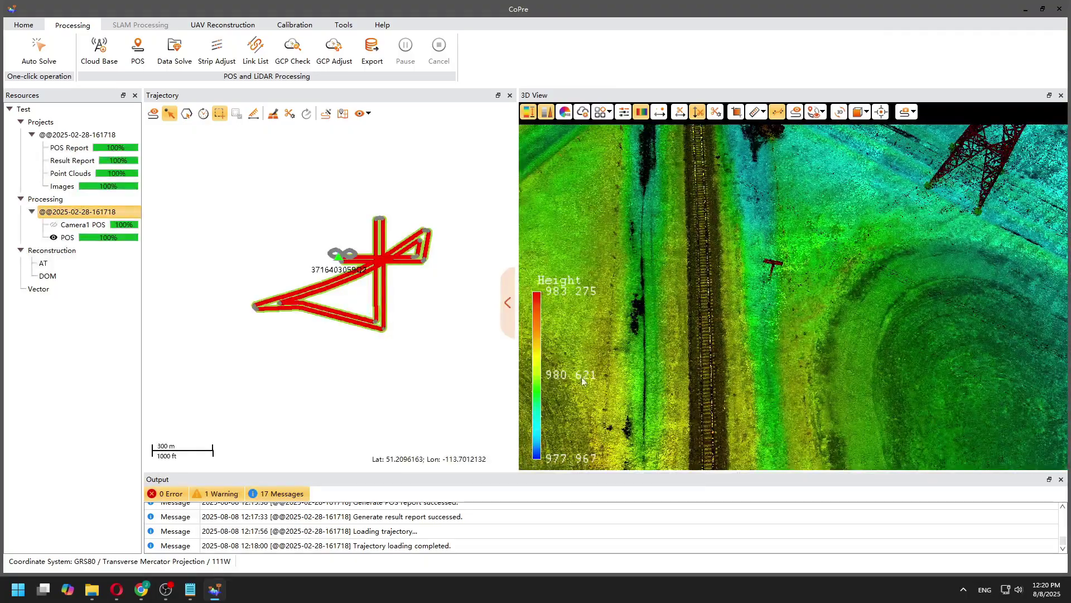
pyautogui.click(576, 371)
pyautogui.click(906, 360)
# Examine the two rails and the track bed in the railway profile, and close the profile analysis.
pyautogui.scroll(10, 507, 360)
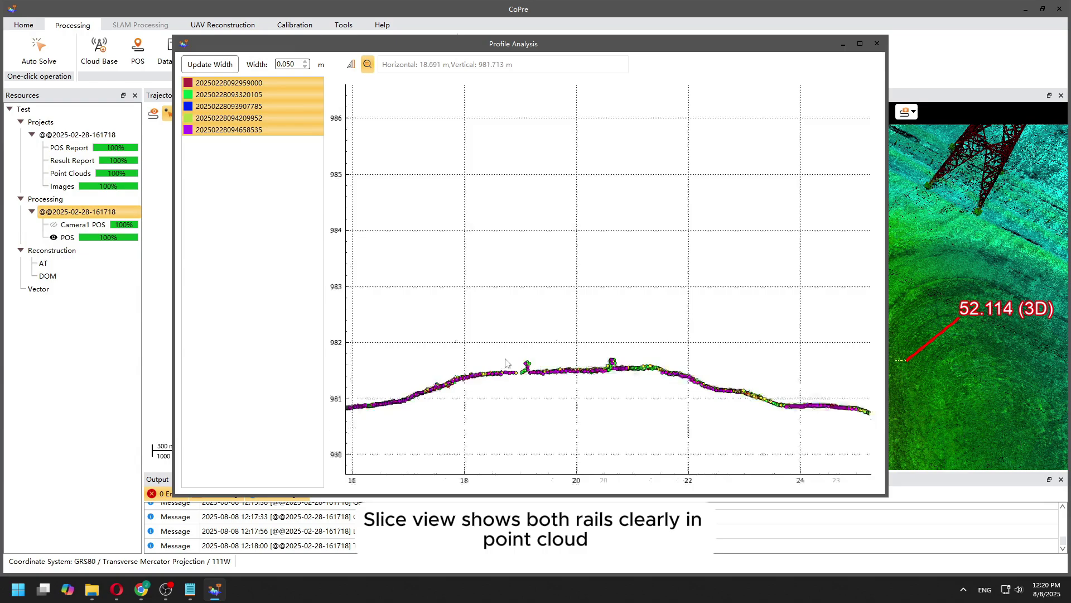
pyautogui.scroll(2, 506, 364)
pyautogui.scroll(-3, 590, 367)
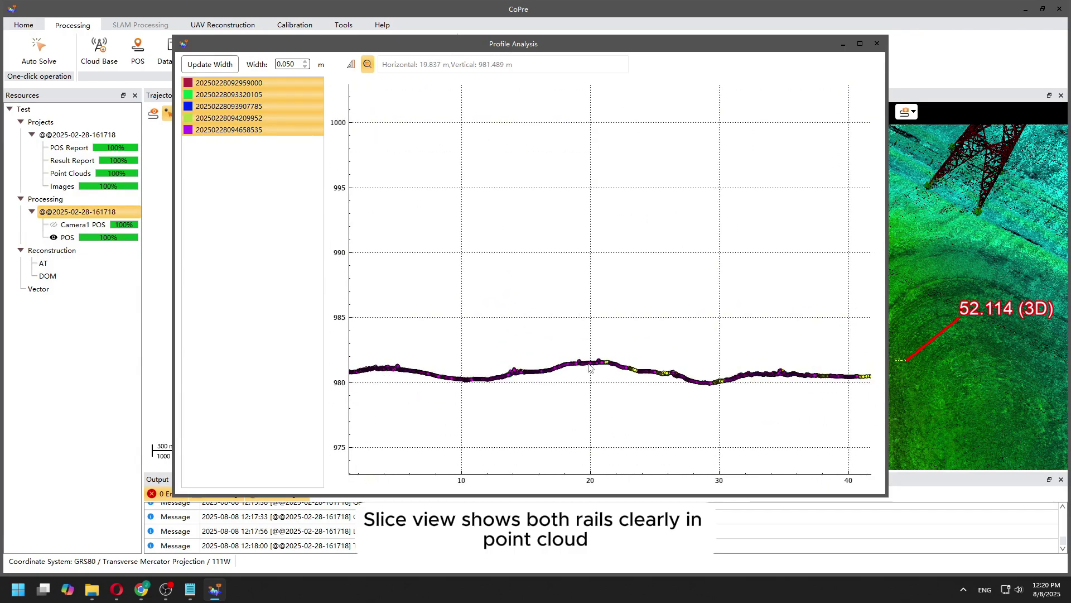
pyautogui.click(878, 43)
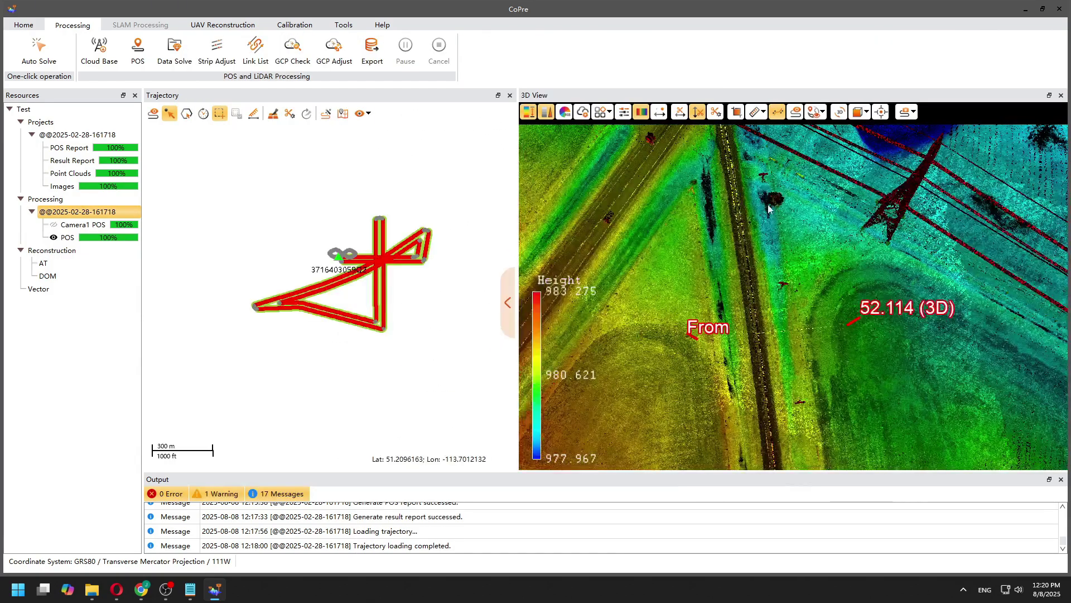
# Display the point cloud in true colour and load Control_Survey.csv as the control point file for the GCP check.
pyautogui.click(564, 111)
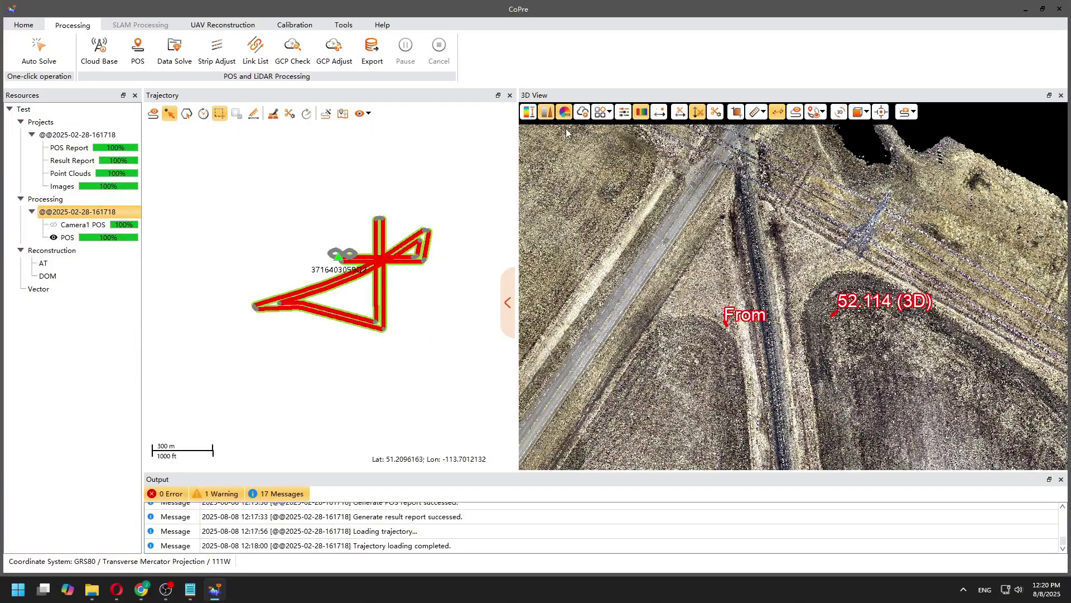
pyautogui.click(292, 49)
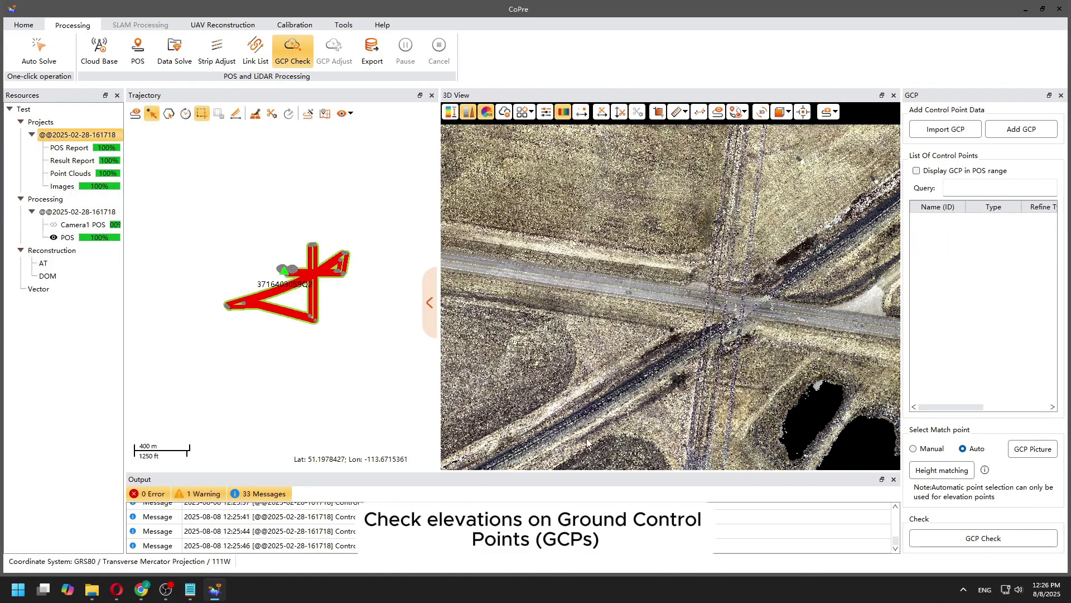
pyautogui.click(944, 130)
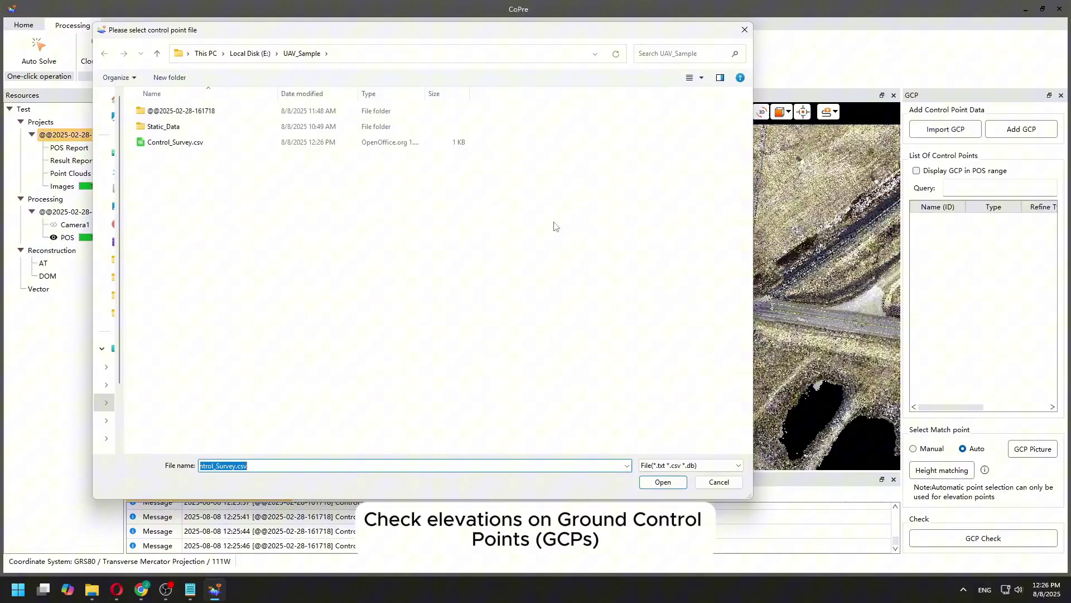
pyautogui.doubleClick(210, 146)
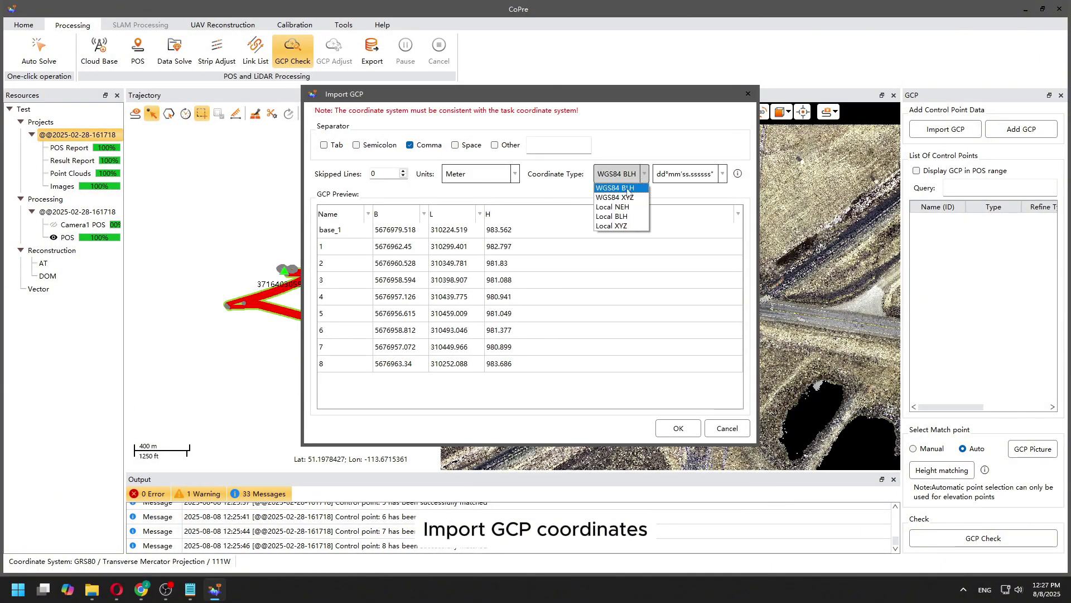
# Import the control points with the Local NEH coordinate type and 1 skipped line.
pyautogui.click(620, 207)
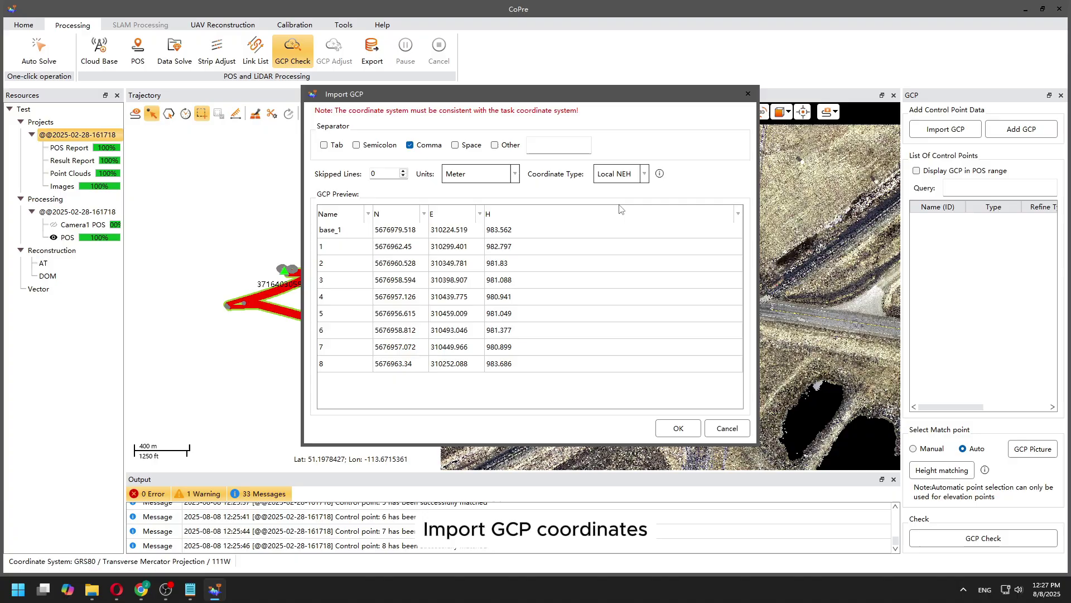
pyautogui.click(403, 172)
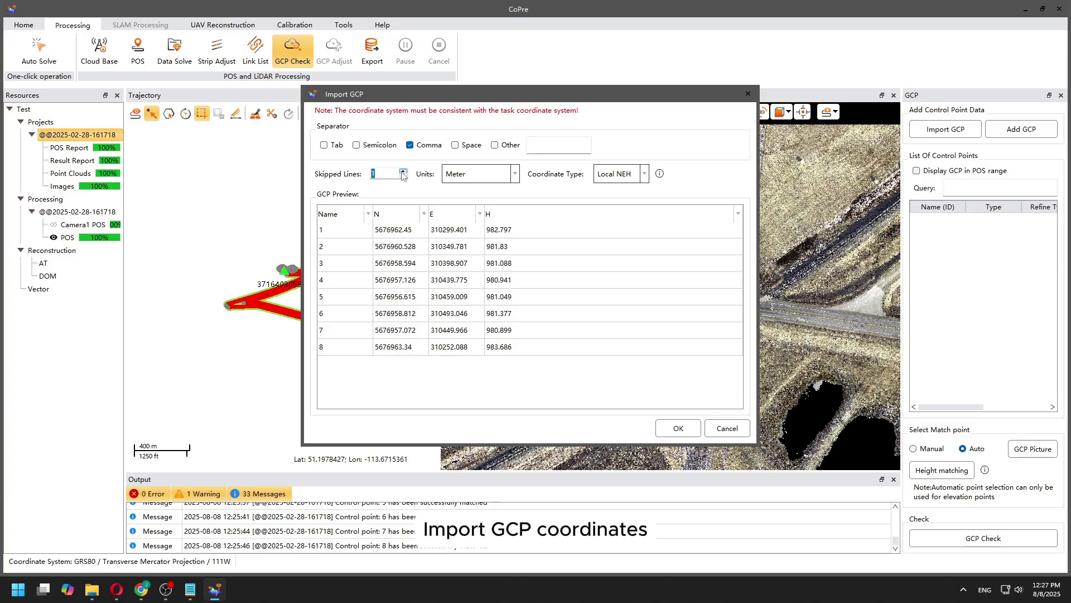
pyautogui.click(670, 429)
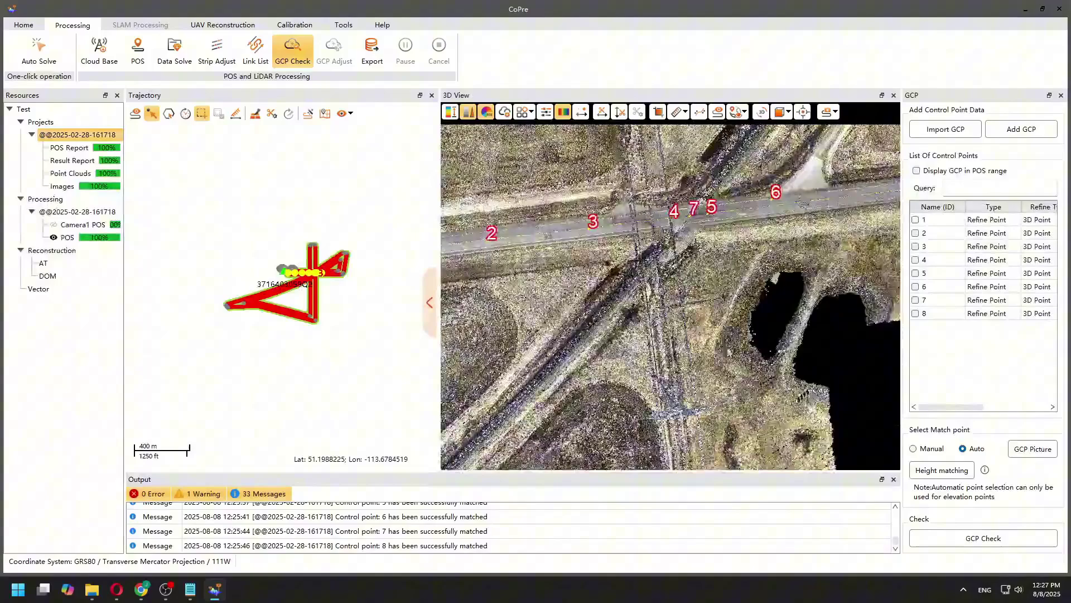
# Set the point type of all control points 1 to 8 to Check Point.
pyautogui.click(988, 222)
pyautogui.keyDown('shift'); pyautogui.click(978, 313); pyautogui.keyUp('shift')
pyautogui.rightClick(978, 313)
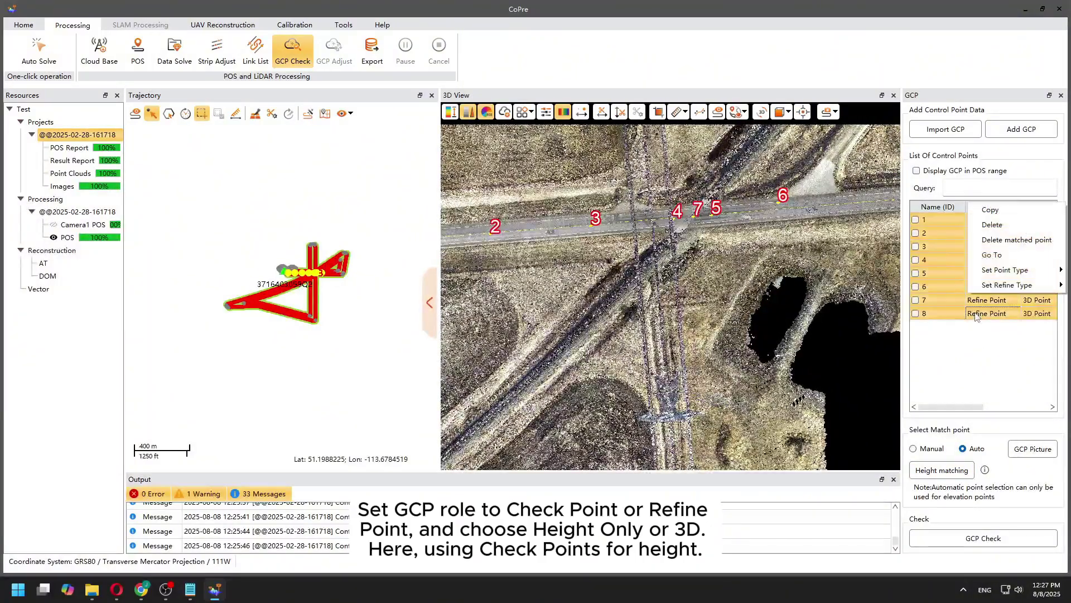
pyautogui.moveTo(988, 271)
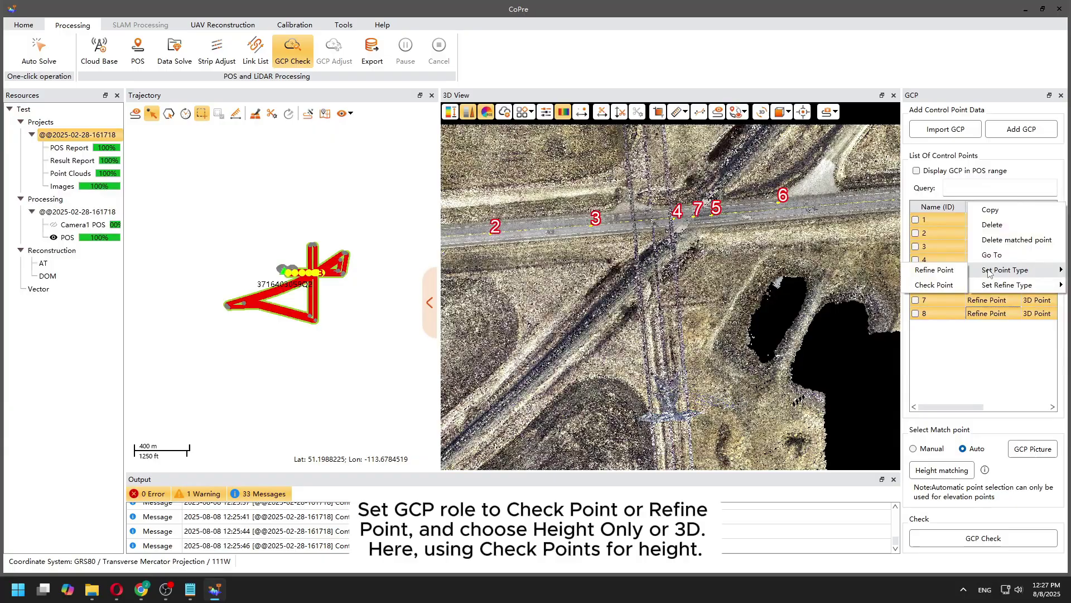
pyautogui.click(936, 286)
# Set the refine type of all control points 1 to 8 to Height Point.
pyautogui.click(991, 222)
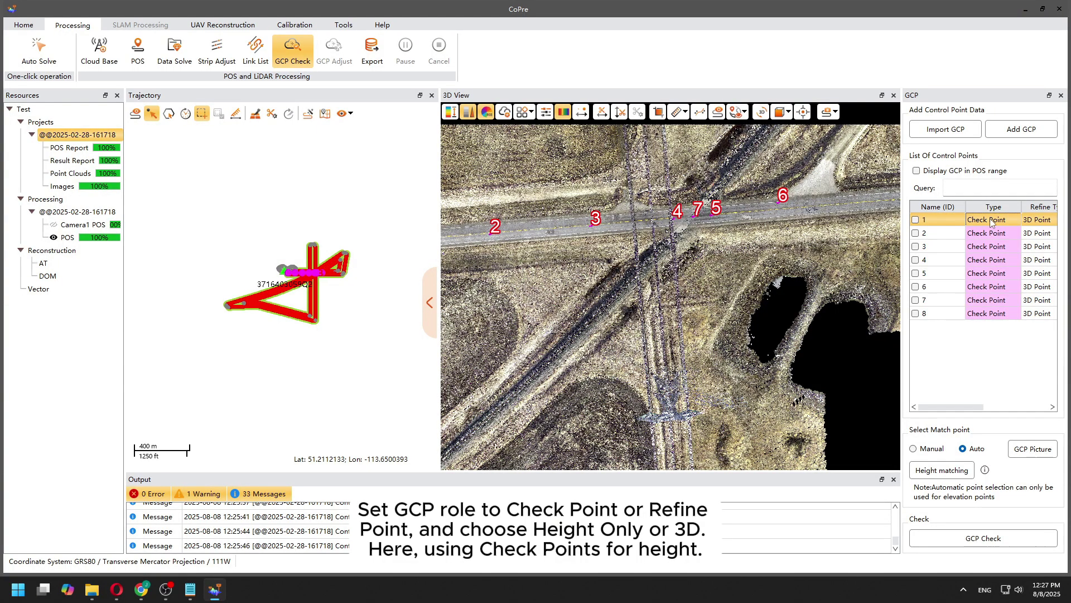
pyautogui.keyDown('shift'); pyautogui.click(979, 314); pyautogui.keyUp('shift')
pyautogui.rightClick(979, 314)
pyautogui.moveTo(1010, 283)
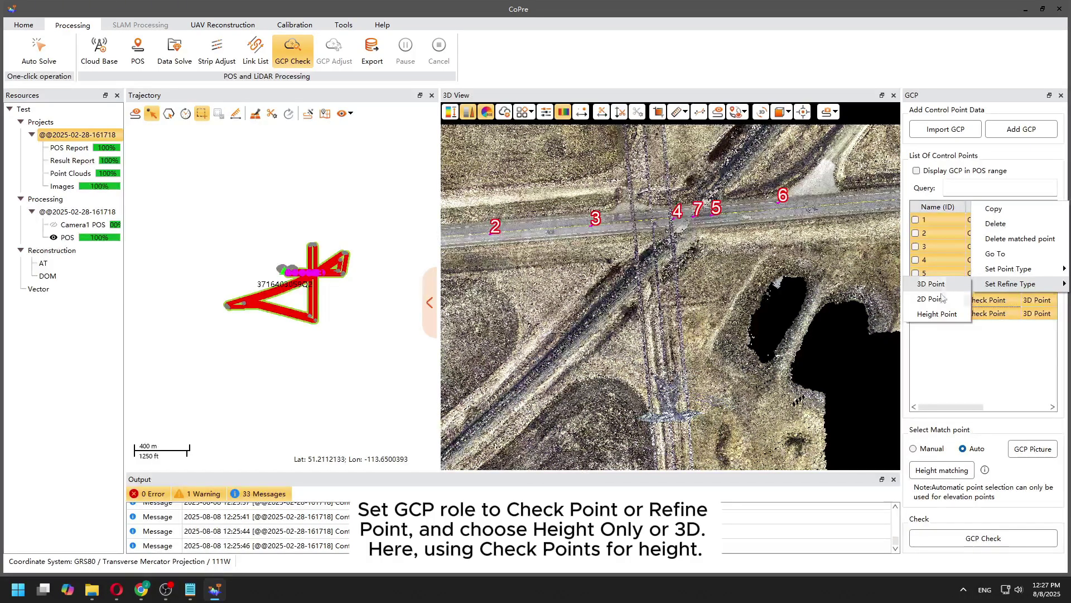
pyautogui.click(943, 314)
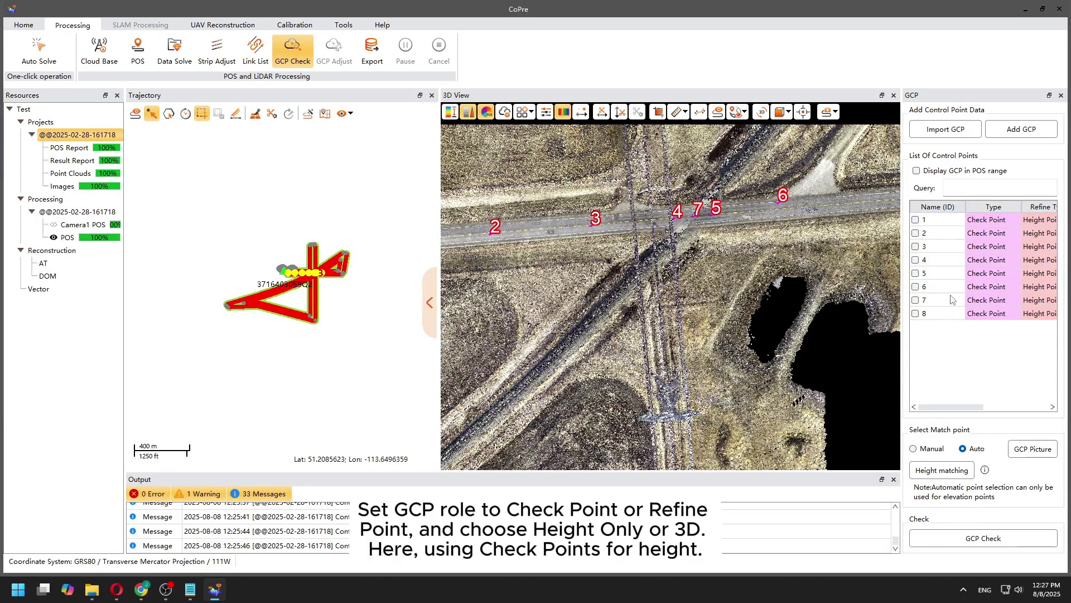
# Run automatic height matching on the control points with a GCP neighborhood of 0.30 m.
pyautogui.moveTo(984, 471)
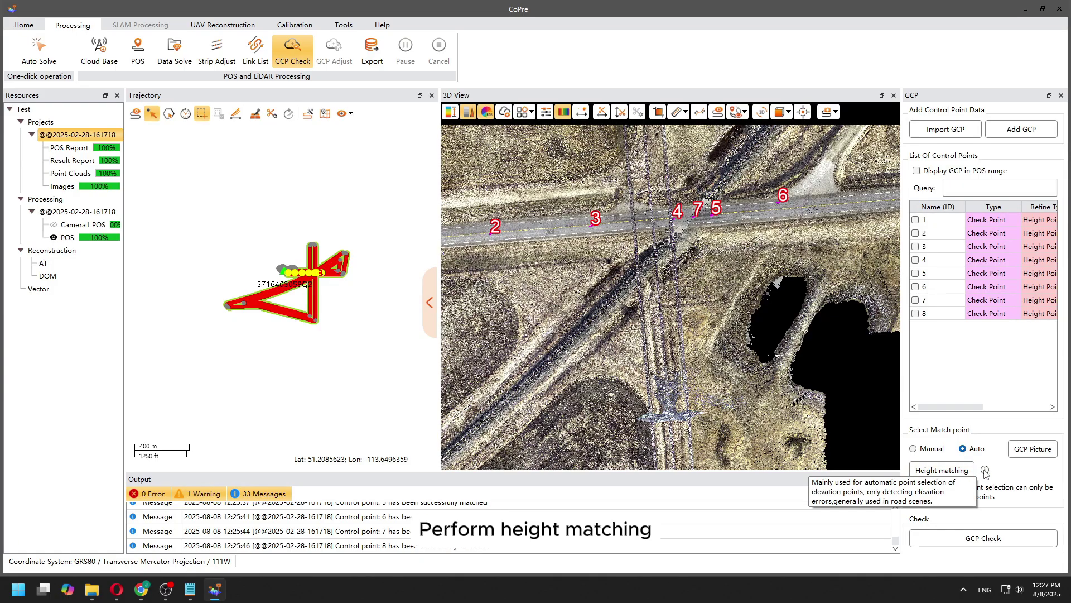
pyautogui.click(945, 469)
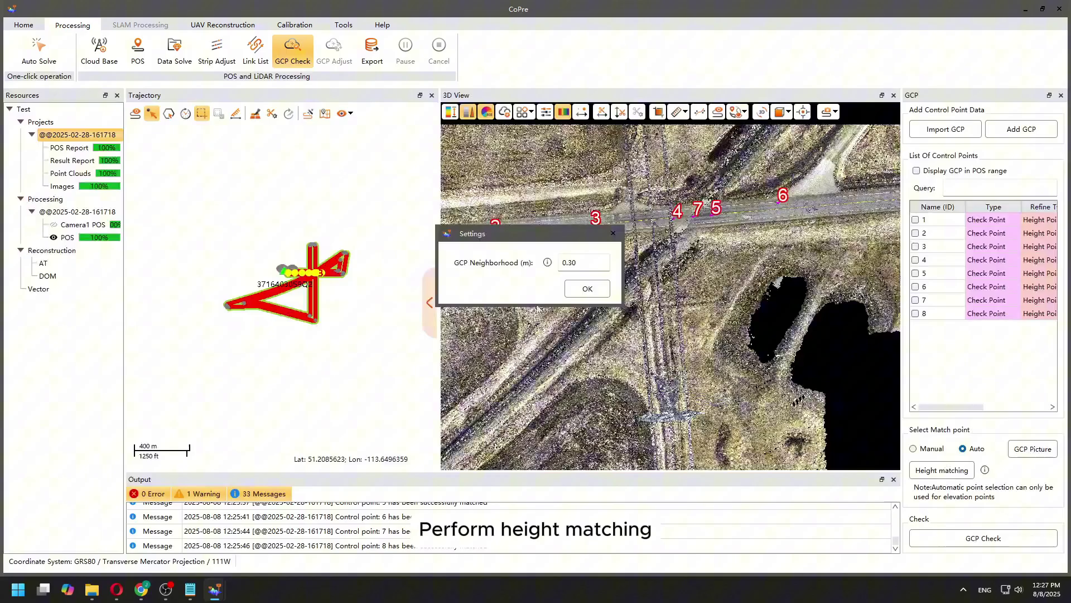
pyautogui.click(584, 288)
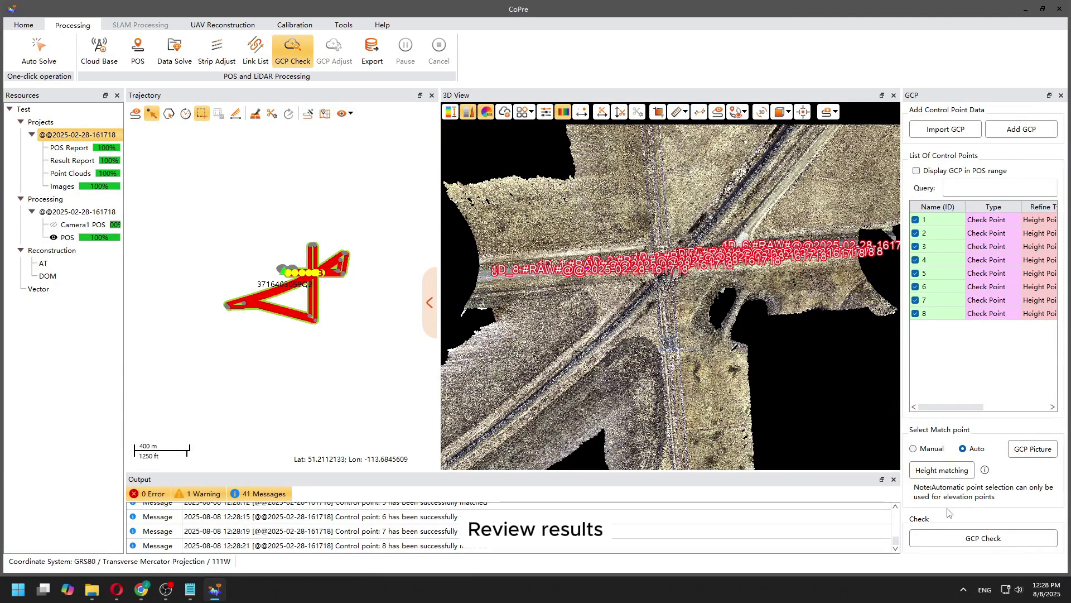
# Run the GCP check and go to matched point 1 in the 3D view to inspect it on the road.
pyautogui.click(954, 531)
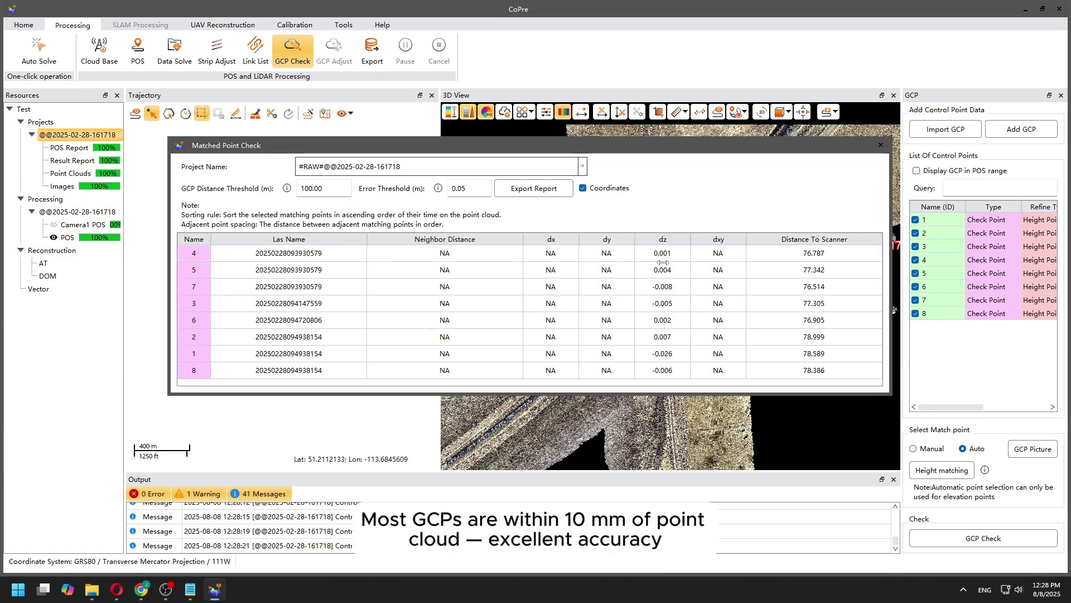
pyautogui.click(351, 355)
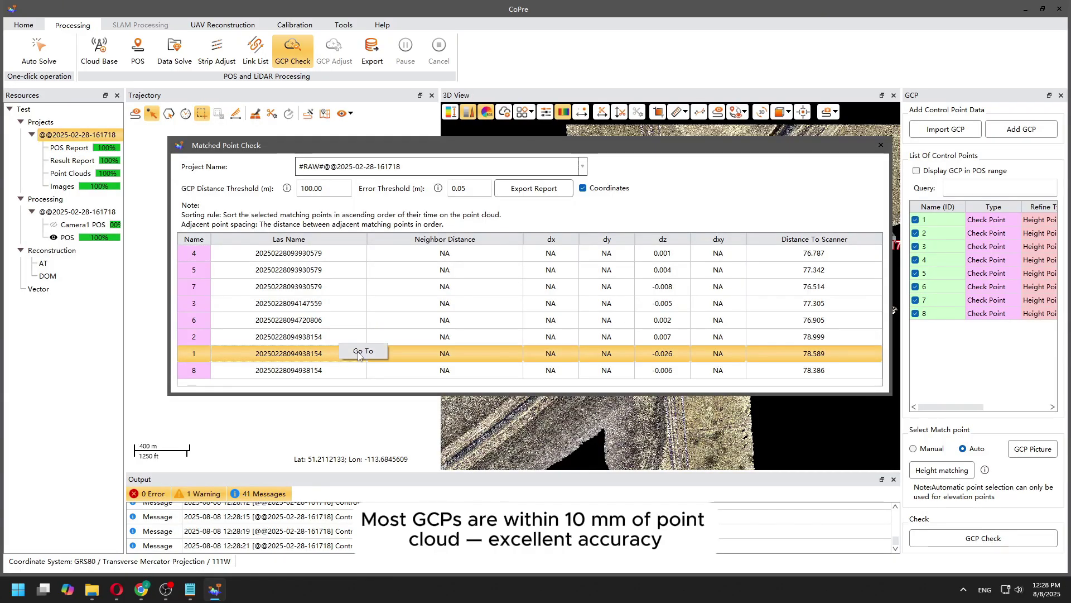
pyautogui.click(362, 351)
pyautogui.moveTo(618, 154); pyautogui.dragTo(411, 385)
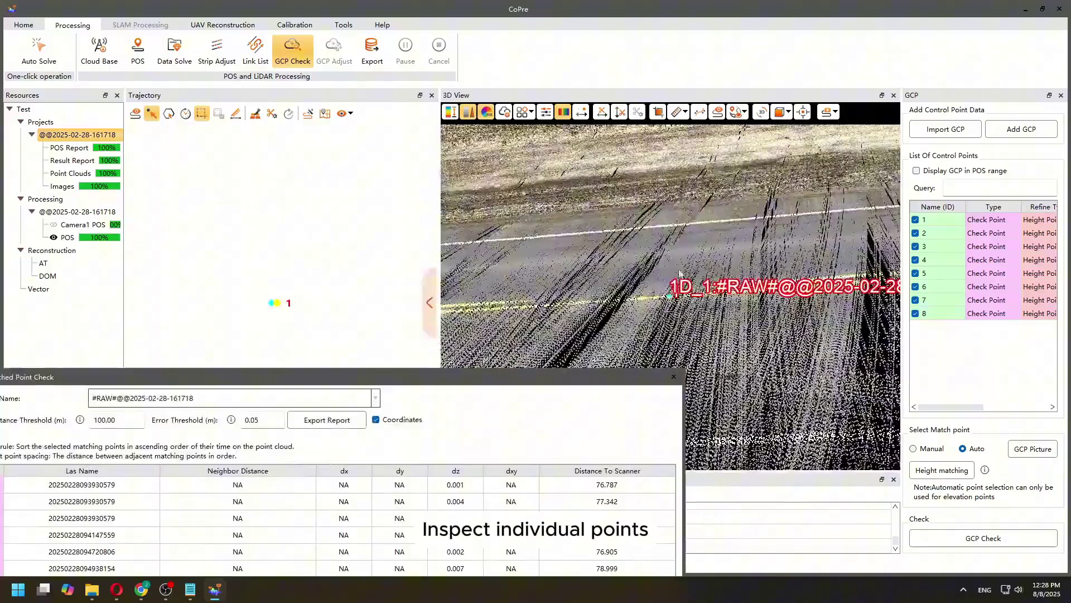
pyautogui.moveTo(680, 274); pyautogui.dragTo(695, 333)
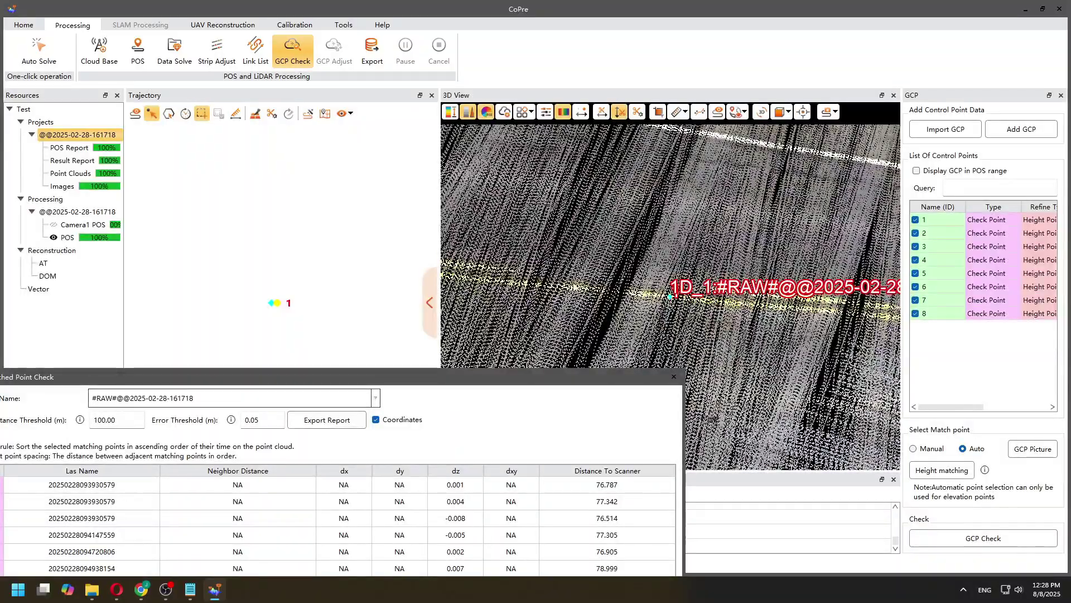
# Cut a profile about 4 m long through control point 1, measure the road points' spread, and close the profile analysis.
pyautogui.click(766, 313)
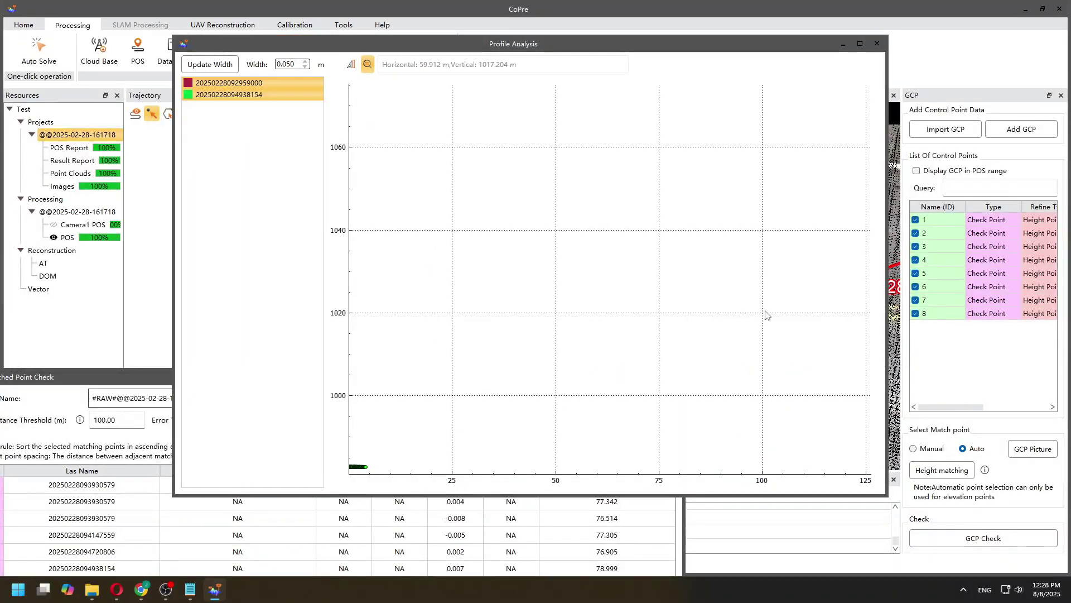
pyautogui.scroll(10, 508, 311)
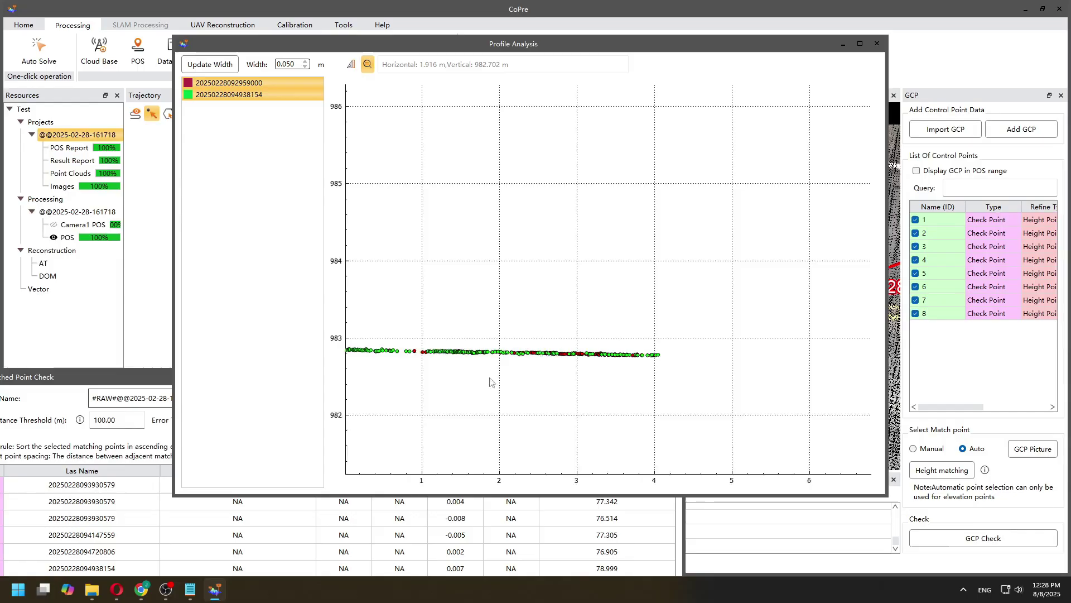
pyautogui.scroll(-3, 719, 270)
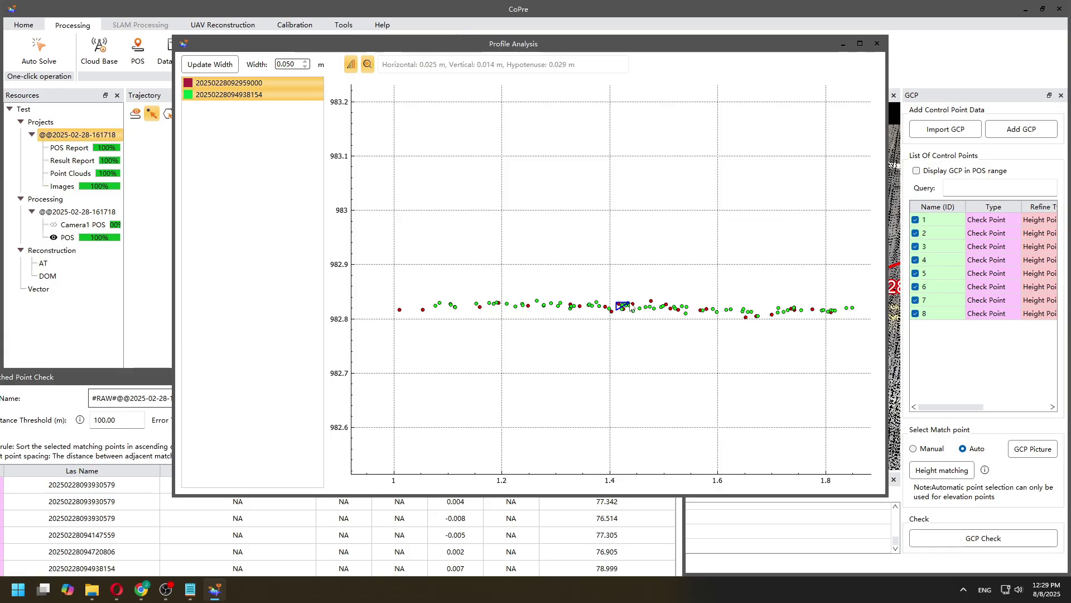
pyautogui.click(875, 43)
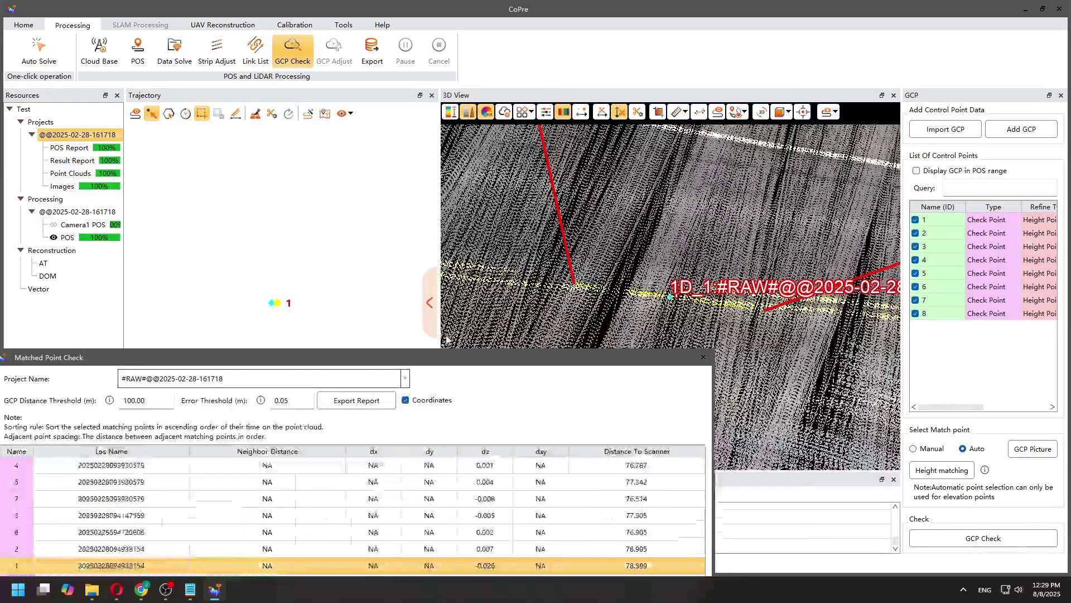
# Export the matched point check report and close the check results.
pyautogui.moveTo(558, 339); pyautogui.dragTo(577, 169)
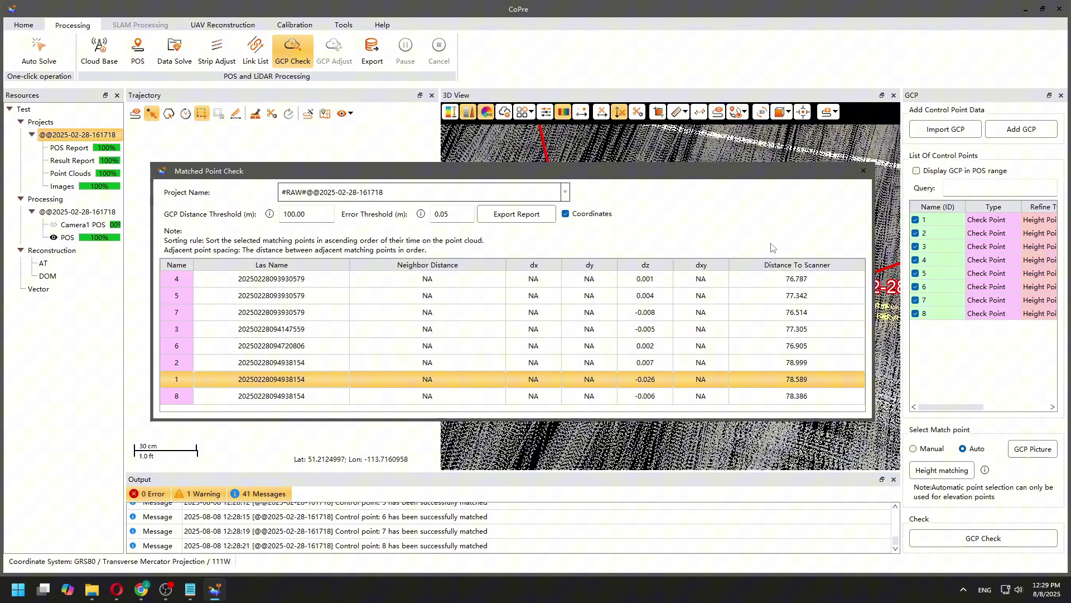
pyautogui.click(516, 214)
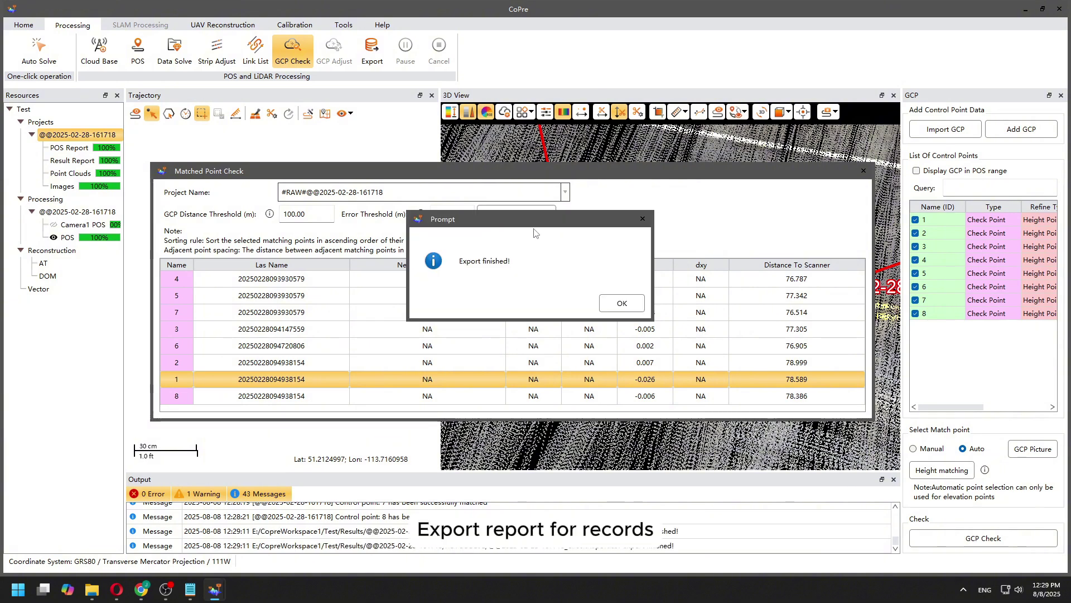
pyautogui.click(622, 304)
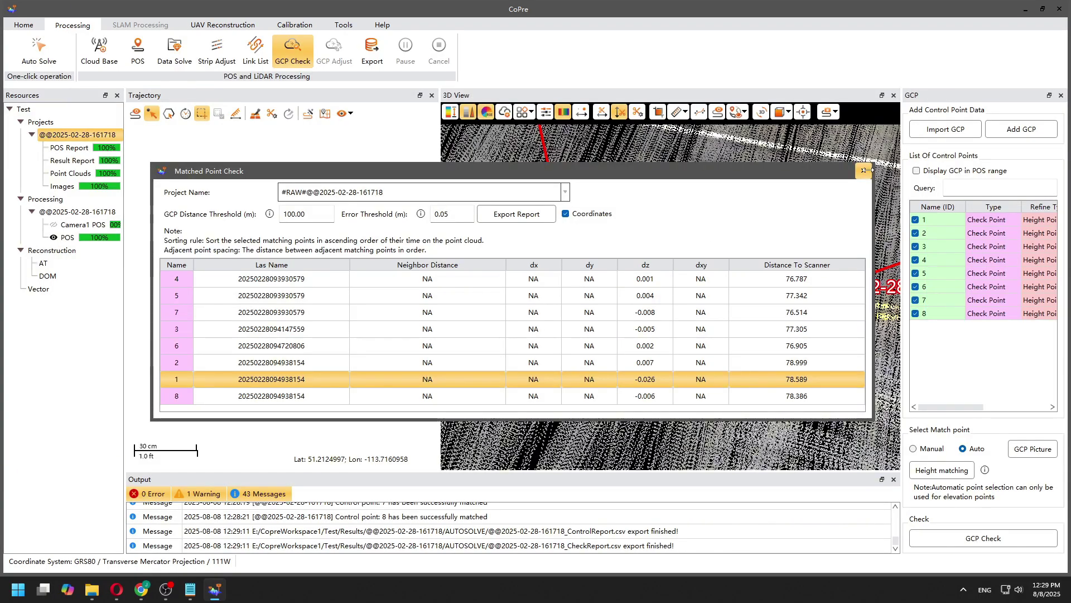
pyautogui.click(863, 170)
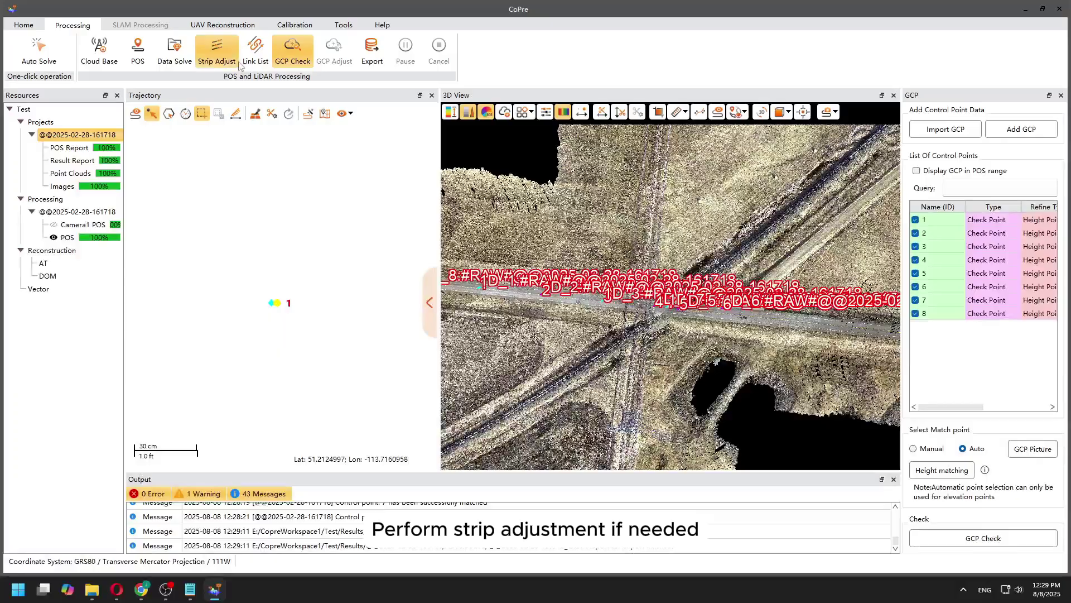
pyautogui.click(217, 51)
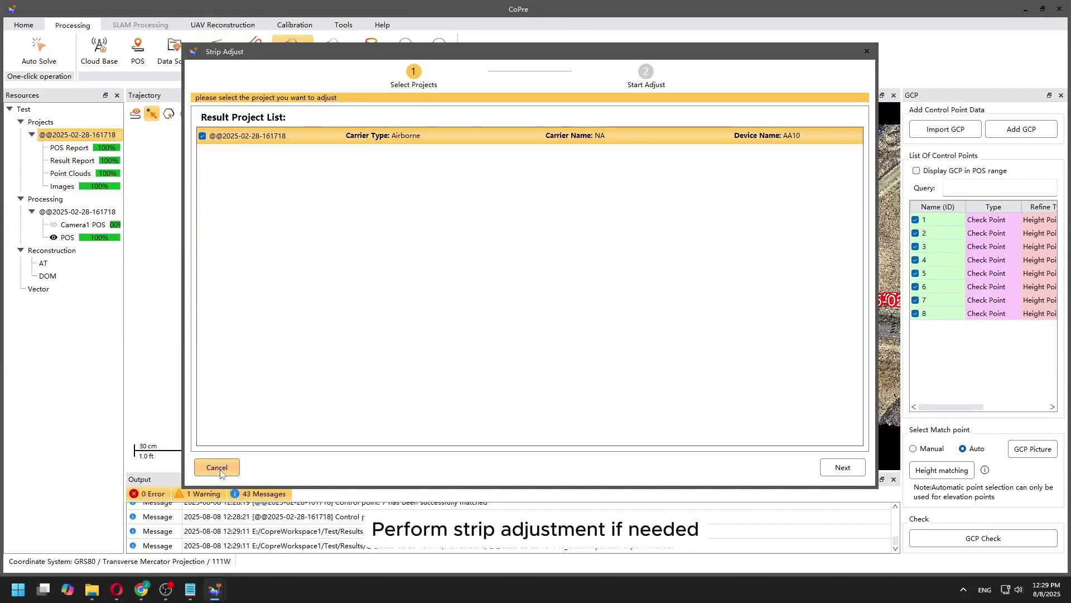
pyautogui.click(839, 469)
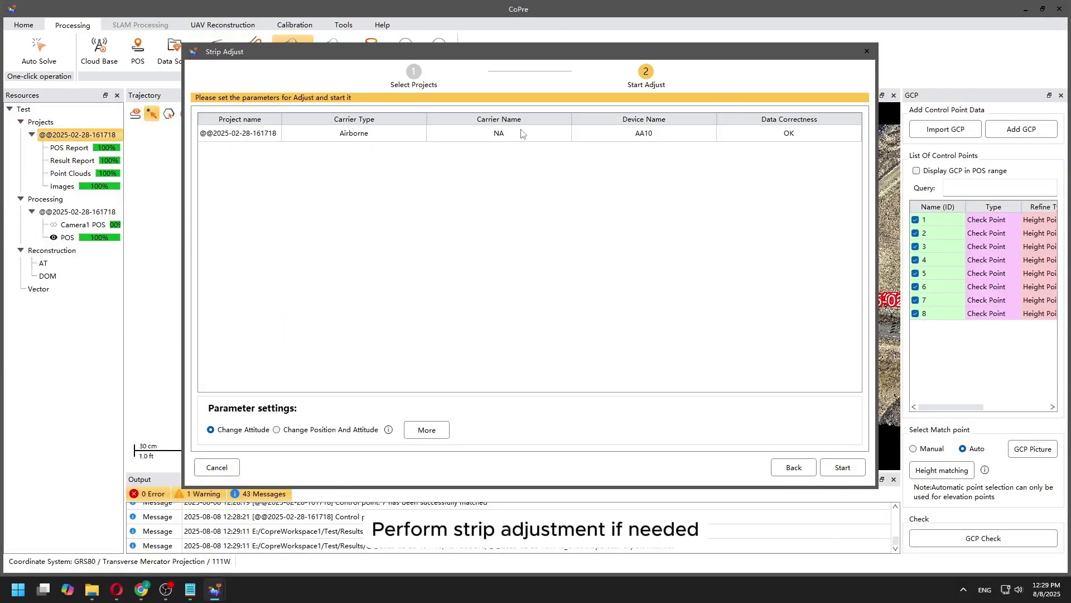
pyautogui.click(426, 430)
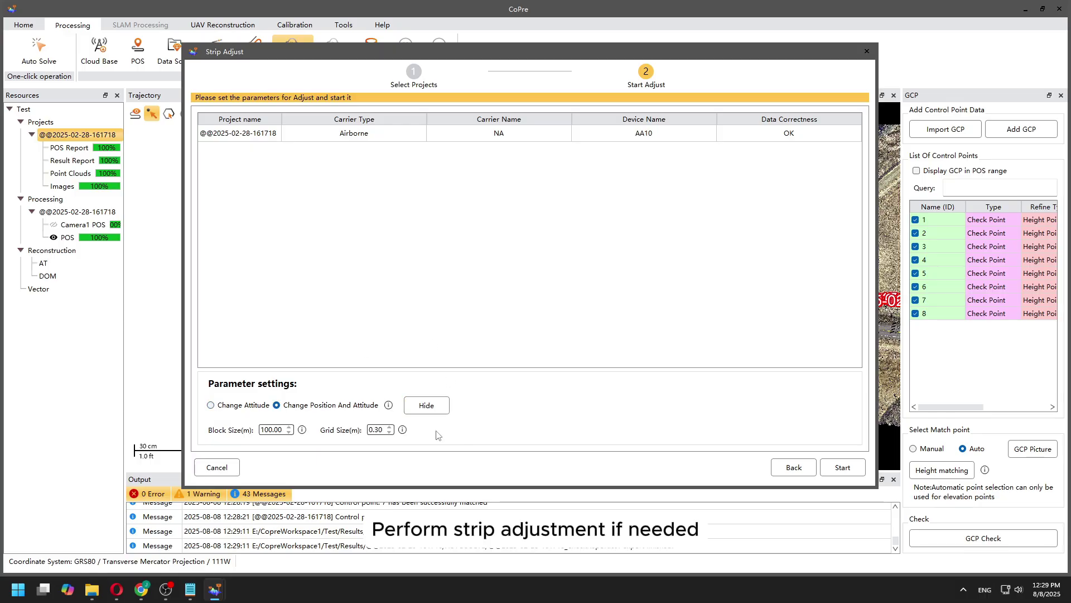
pyautogui.moveTo(402, 430)
pyautogui.moveTo(302, 433)
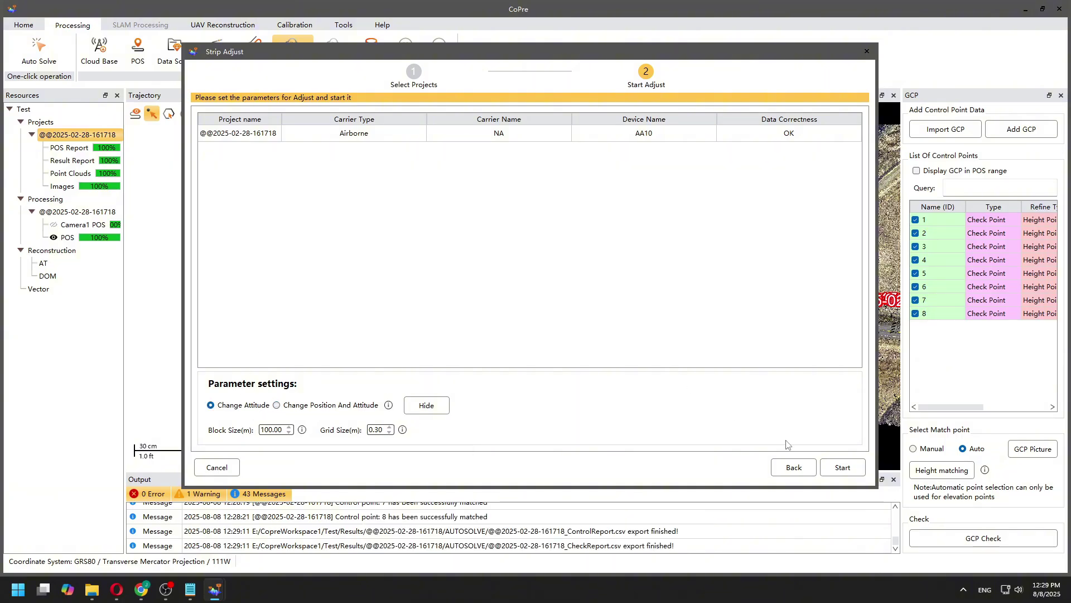
pyautogui.click(843, 467)
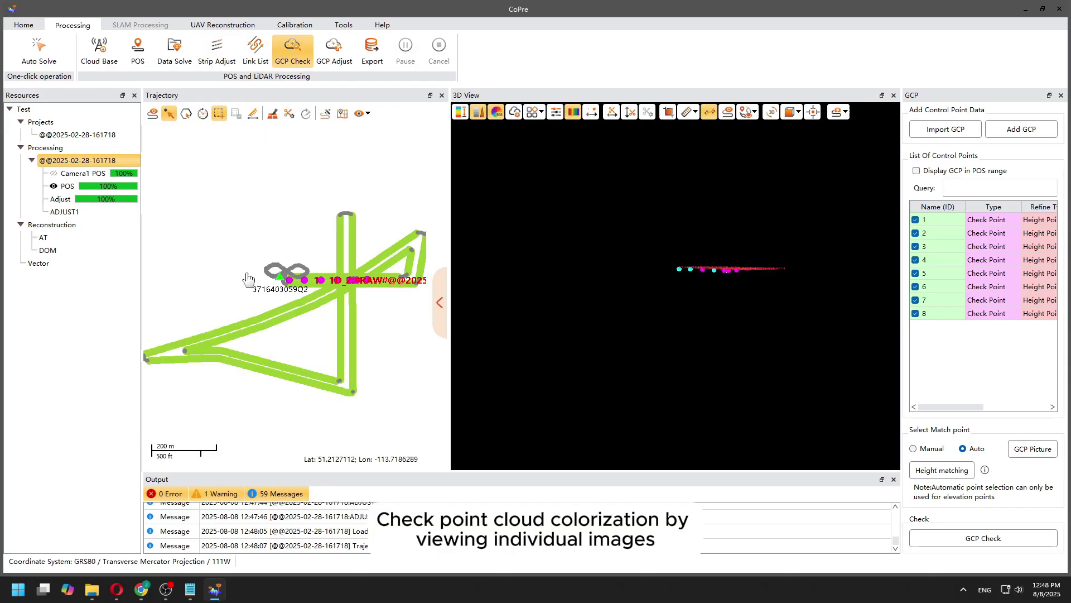
# Display the Camera1 image positions and load image 209, near control point 3, over the point cloud.
pyautogui.click(66, 192)
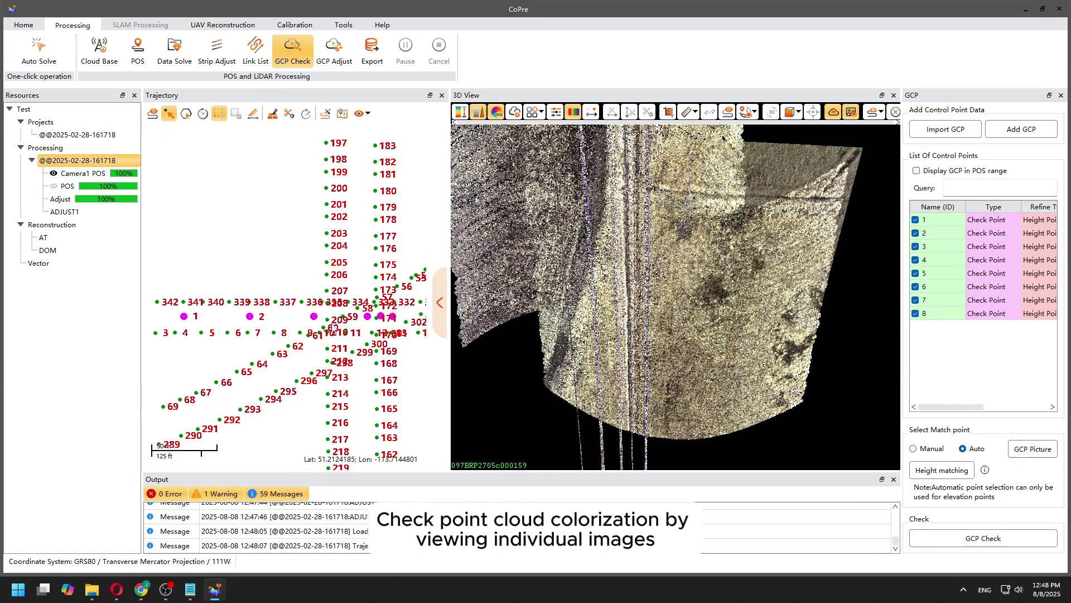
pyautogui.scroll(2, 334, 327)
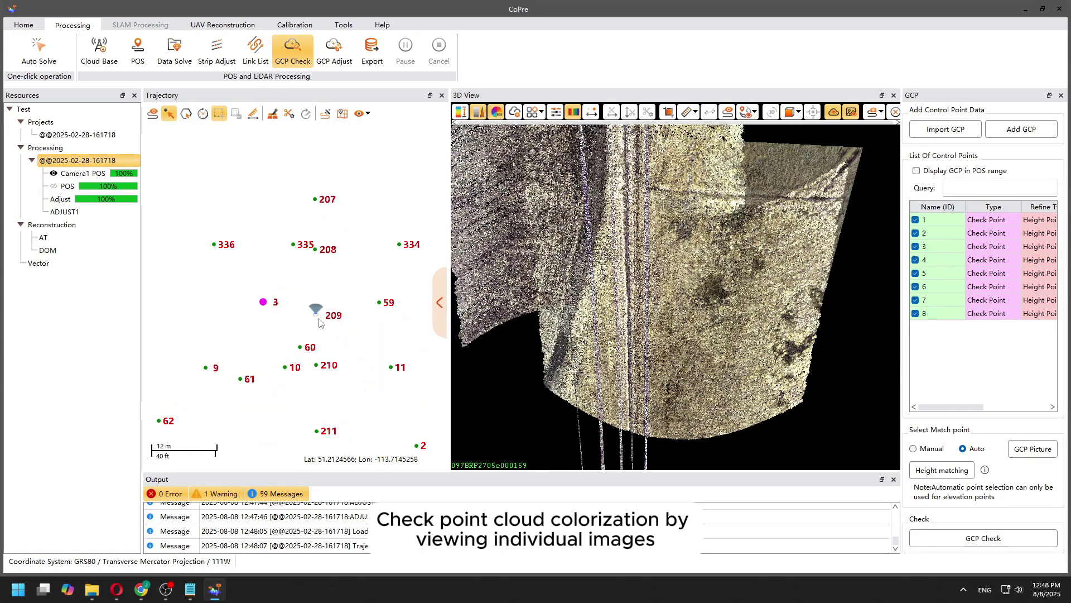
pyautogui.scroll(3, 723, 288)
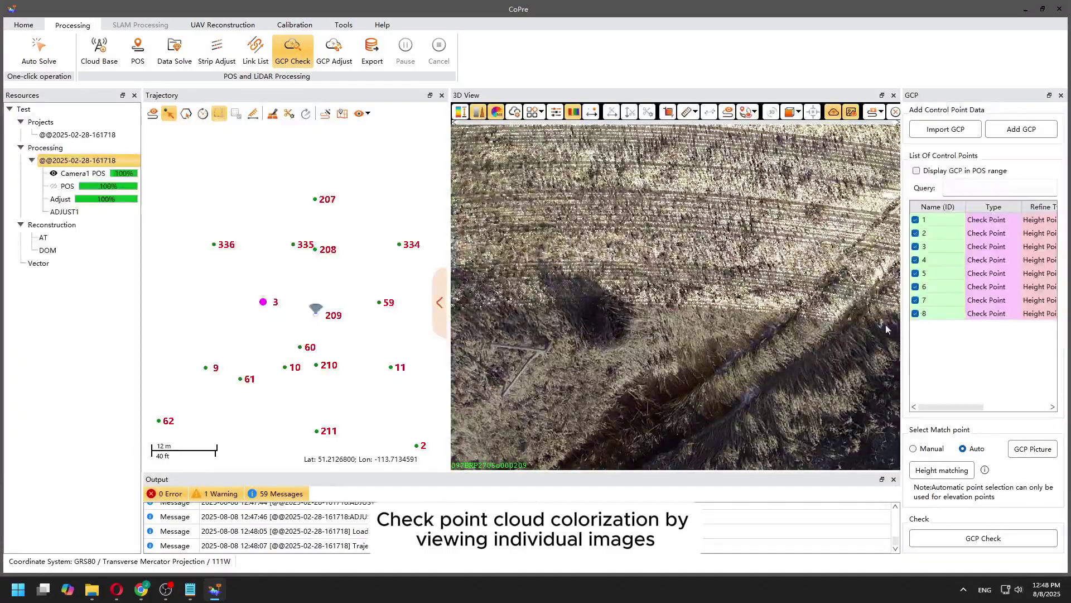
# Examine how image 209 lines up with the point cloud along the road markings, control points 3 and 4, and the railway tracks.
pyautogui.moveTo(742, 184); pyautogui.dragTo(705, 402)
pyautogui.moveTo(768, 167); pyautogui.dragTo(701, 314)
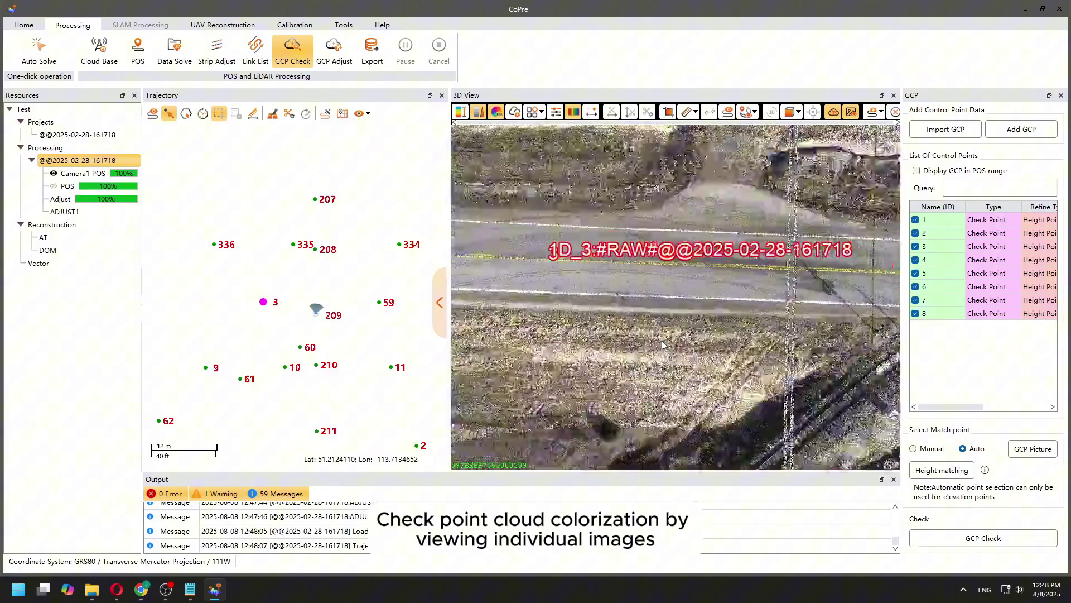
pyautogui.scroll(-2, 662, 341)
pyautogui.moveTo(826, 322); pyautogui.dragTo(678, 315)
pyautogui.scroll(4, 543, 327)
pyautogui.scroll(4, 679, 316)
pyautogui.moveTo(658, 370); pyautogui.dragTo(769, 167)
pyautogui.scroll(-4, 762, 289)
pyautogui.scroll(4, 761, 289)
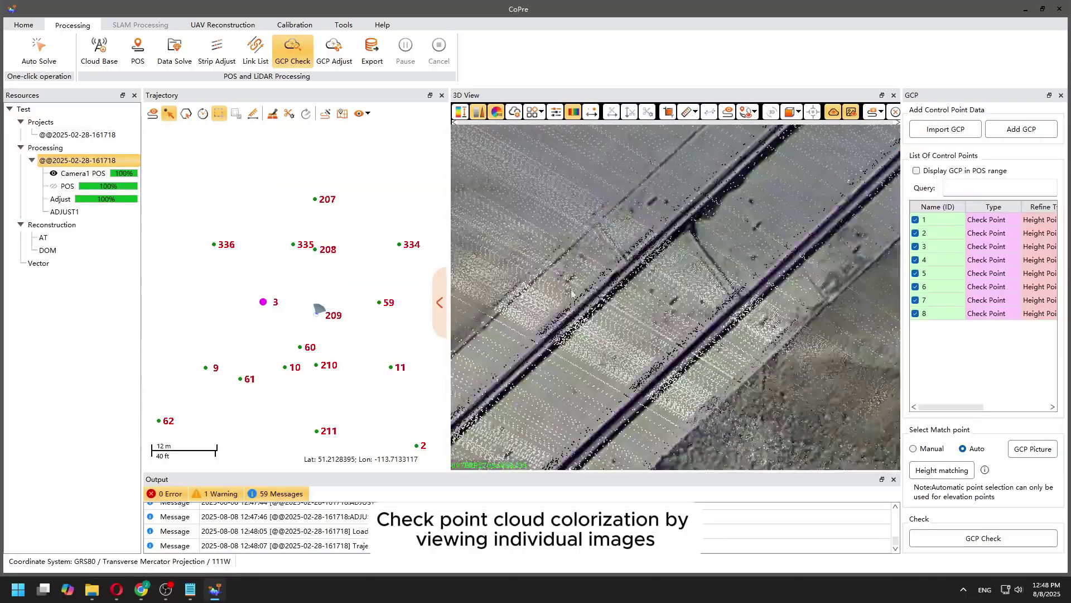
pyautogui.moveTo(572, 292); pyautogui.dragTo(735, 328)
pyautogui.scroll(-6, 698, 314)
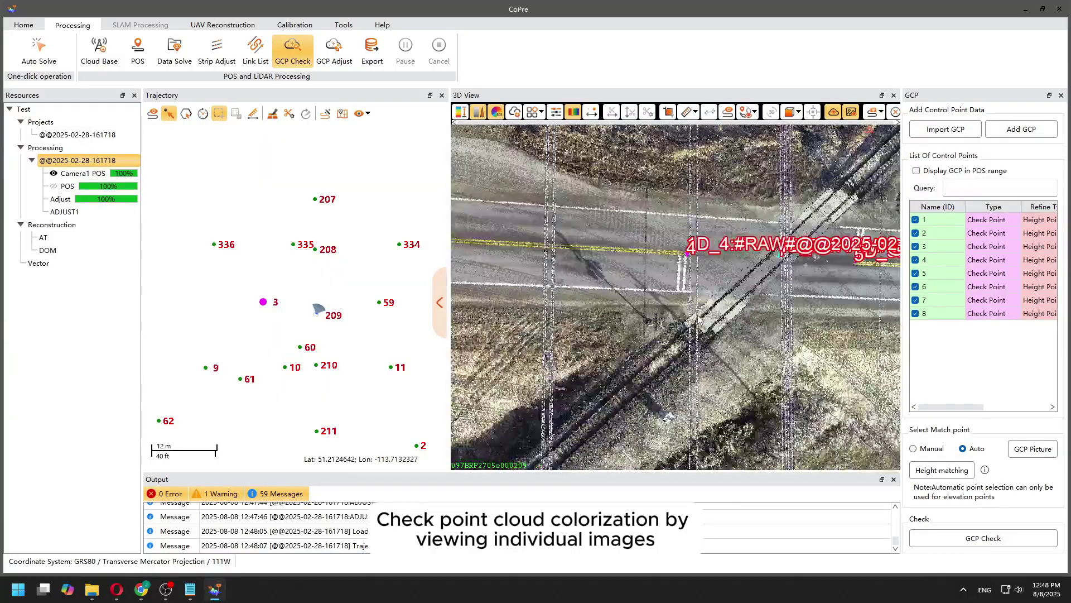
pyautogui.moveTo(607, 334); pyautogui.dragTo(774, 395)
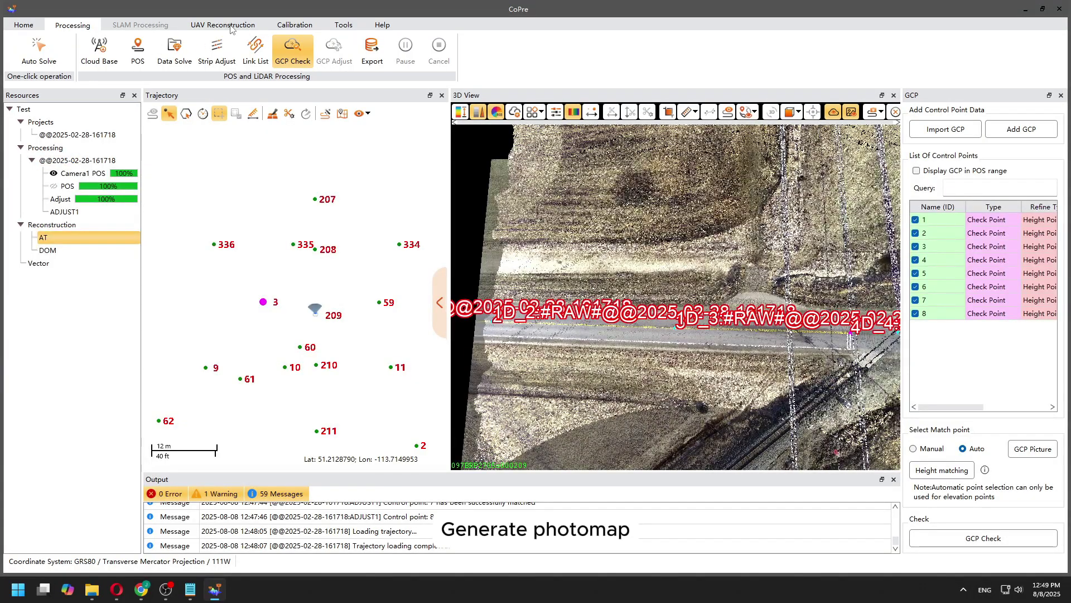
# Run aerial triangulation on the processed project with the Plain scene and 0.050 m plane and height accuracy.
pyautogui.click(231, 26)
pyautogui.click(70, 173)
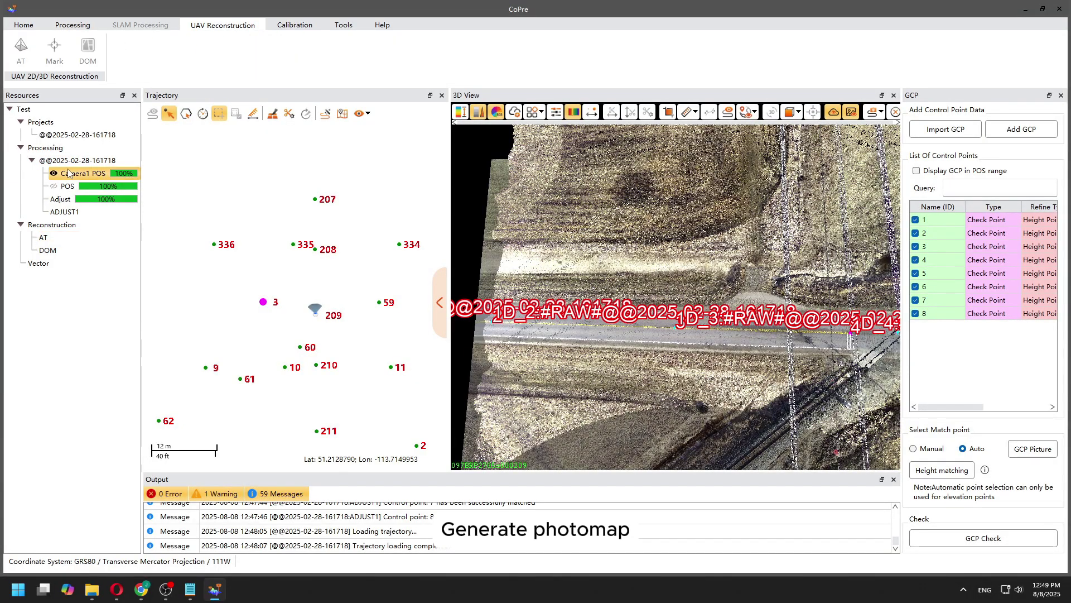
pyautogui.click(77, 160)
pyautogui.click(28, 55)
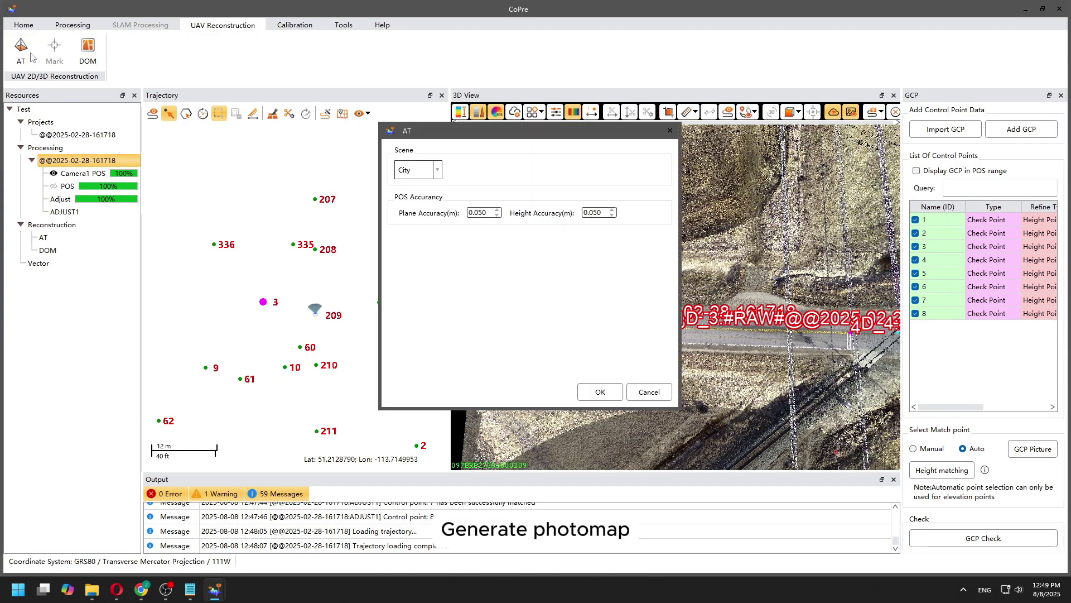
pyautogui.click(427, 171)
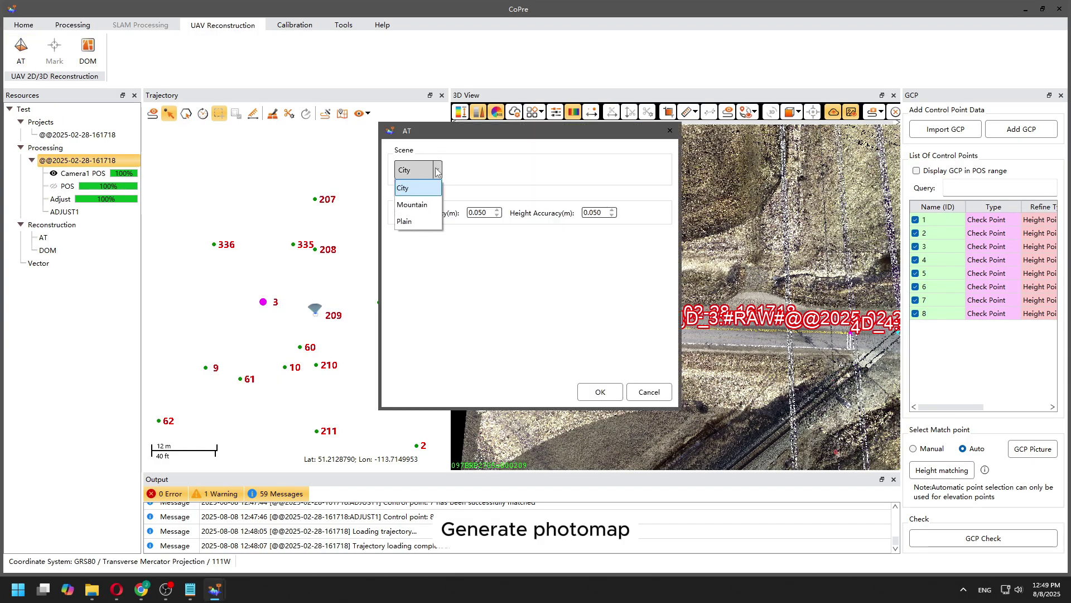
pyautogui.click(418, 221)
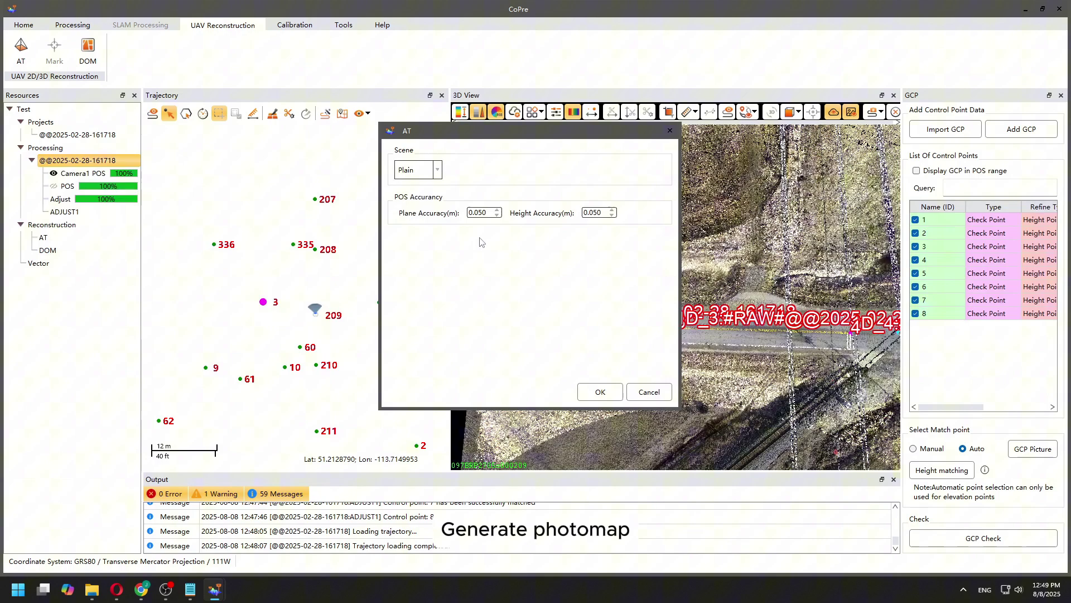
pyautogui.click(592, 393)
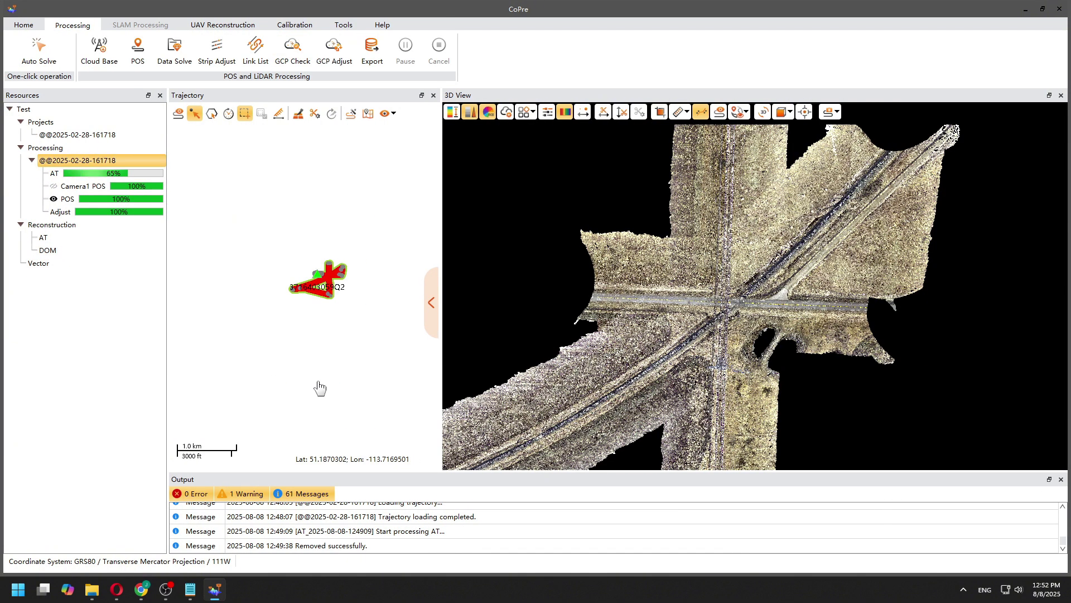
# Open the AT report, review its project summary, quality statistics, matched points and camera calibration, and close it.
pyautogui.rightClick(70, 254)
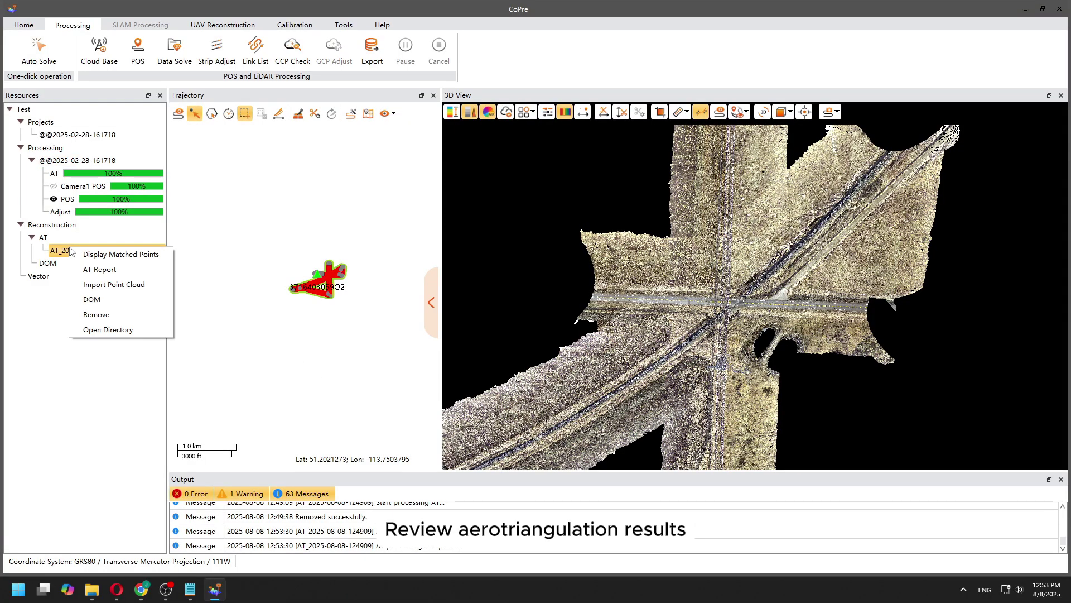
pyautogui.click(94, 268)
pyautogui.scroll(-2, 558, 223)
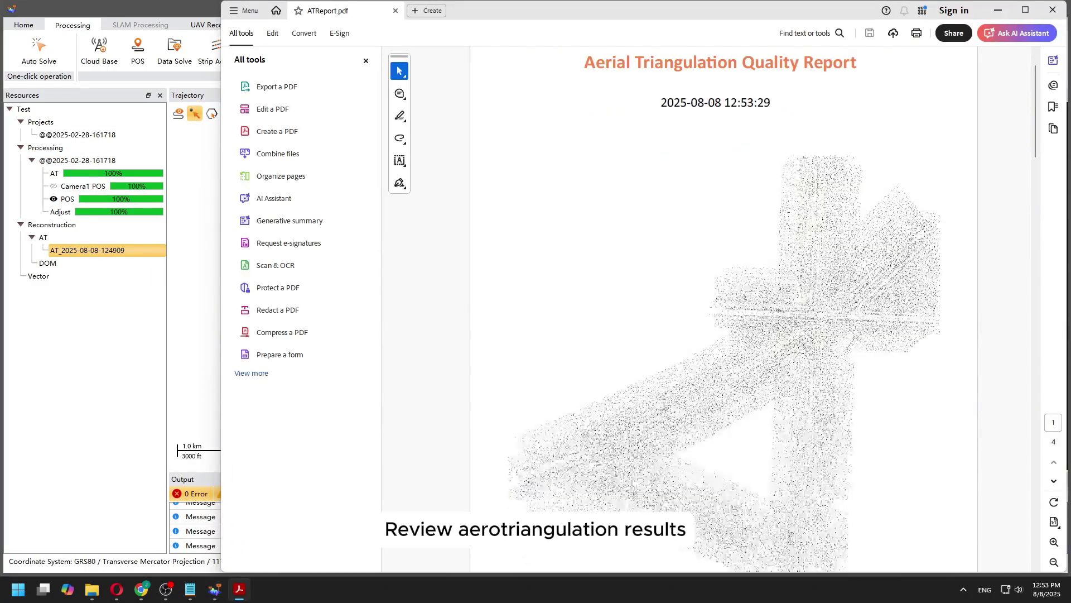
pyautogui.scroll(2, 598, 167)
pyautogui.scroll(-10, 694, 277)
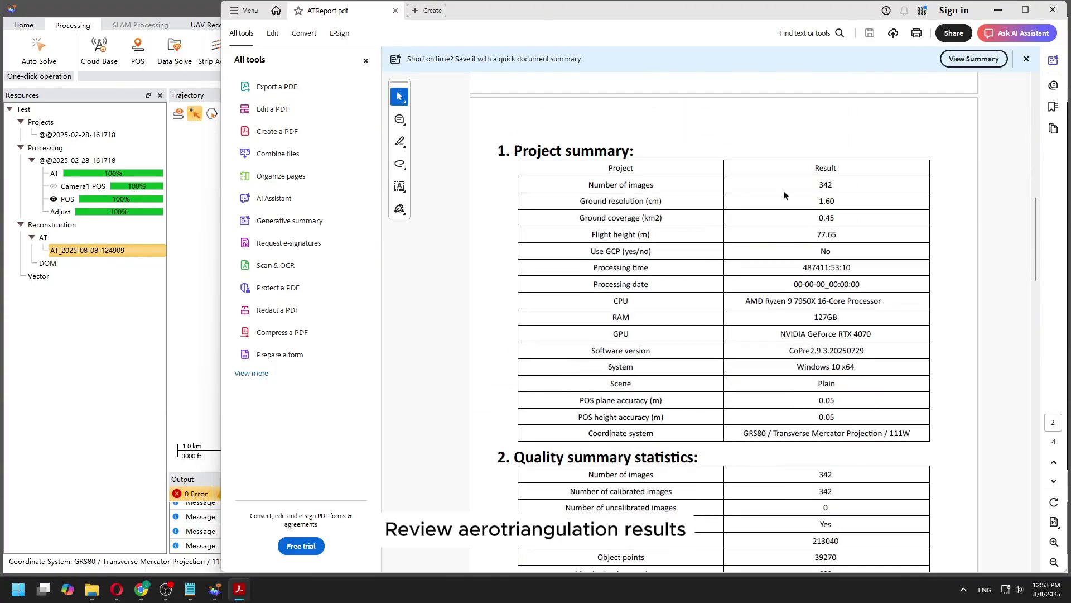
pyautogui.scroll(-2, 822, 288)
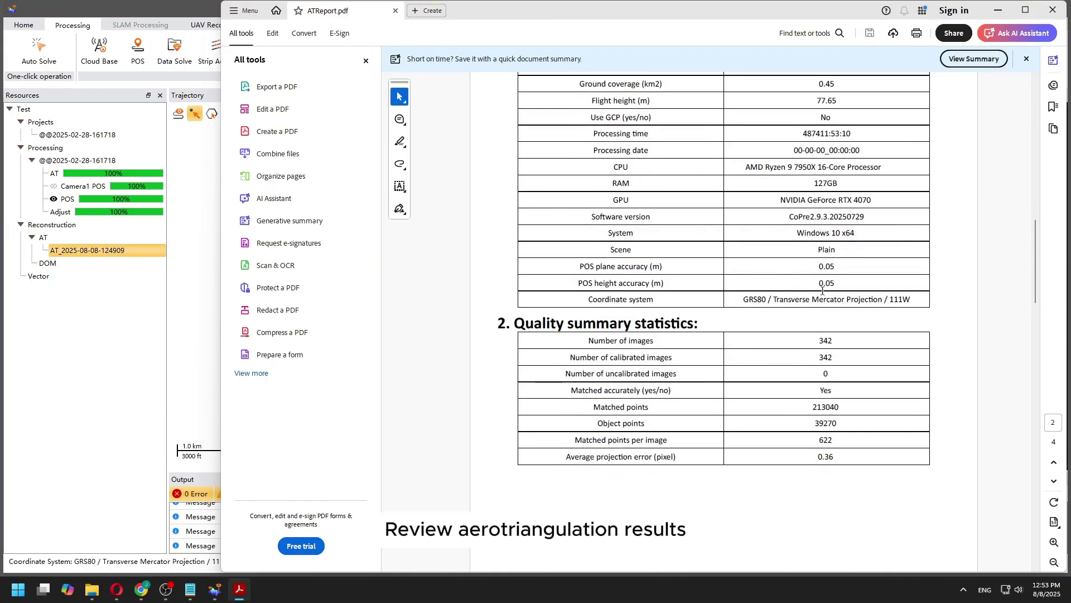
pyautogui.scroll(-8, 822, 290)
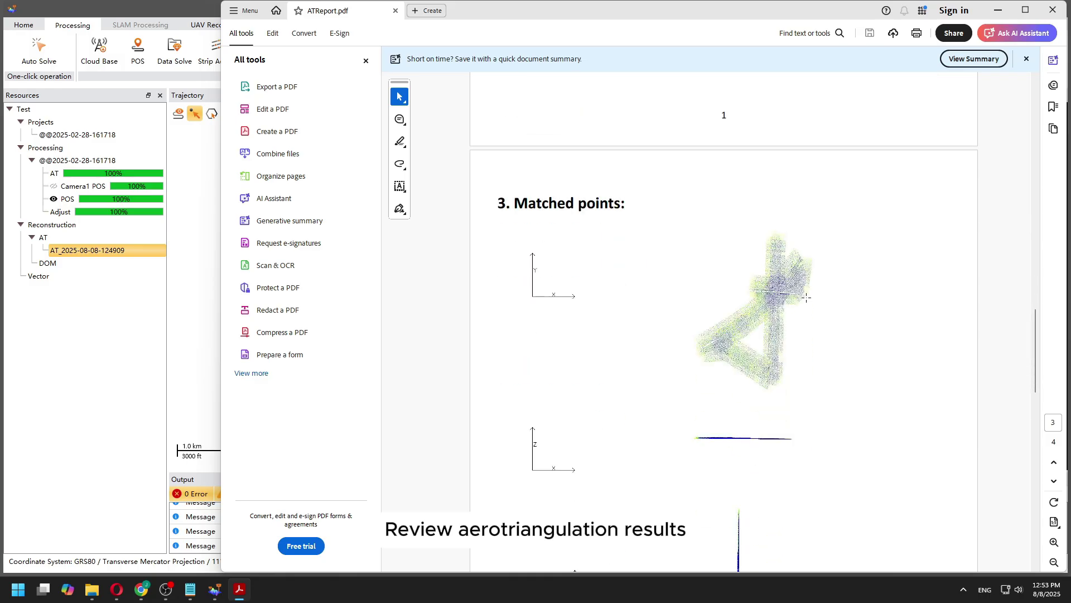
pyautogui.scroll(-12, 806, 297)
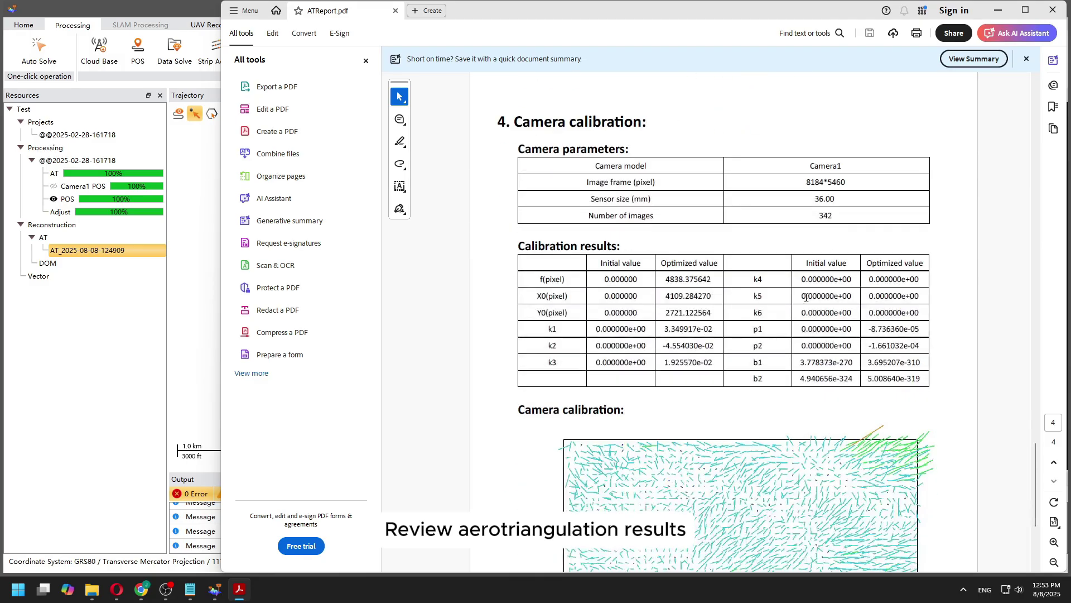
pyautogui.scroll(-4, 806, 296)
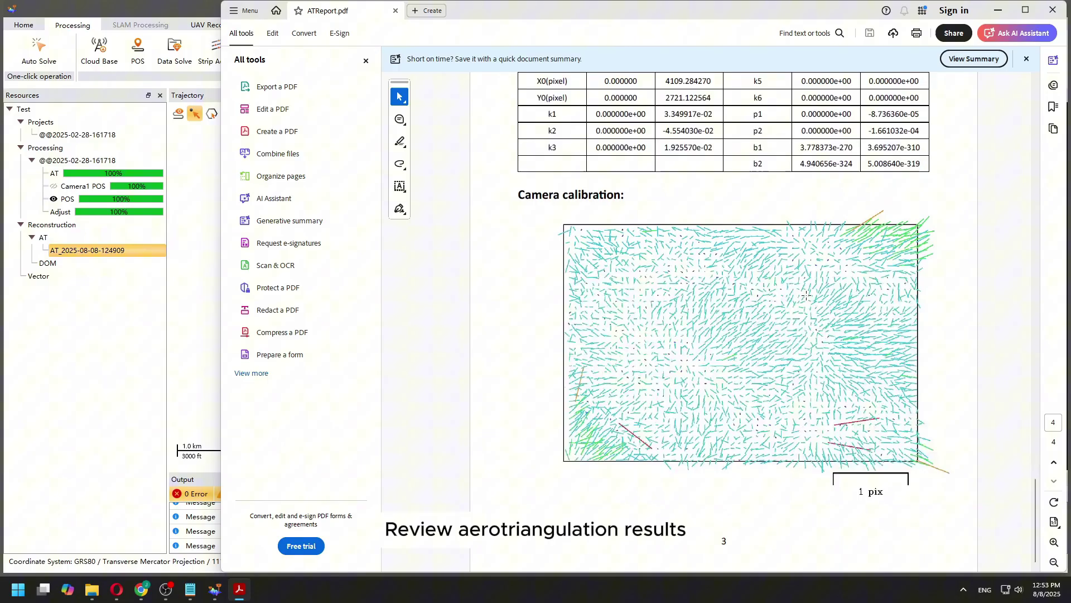
pyautogui.click(1053, 10)
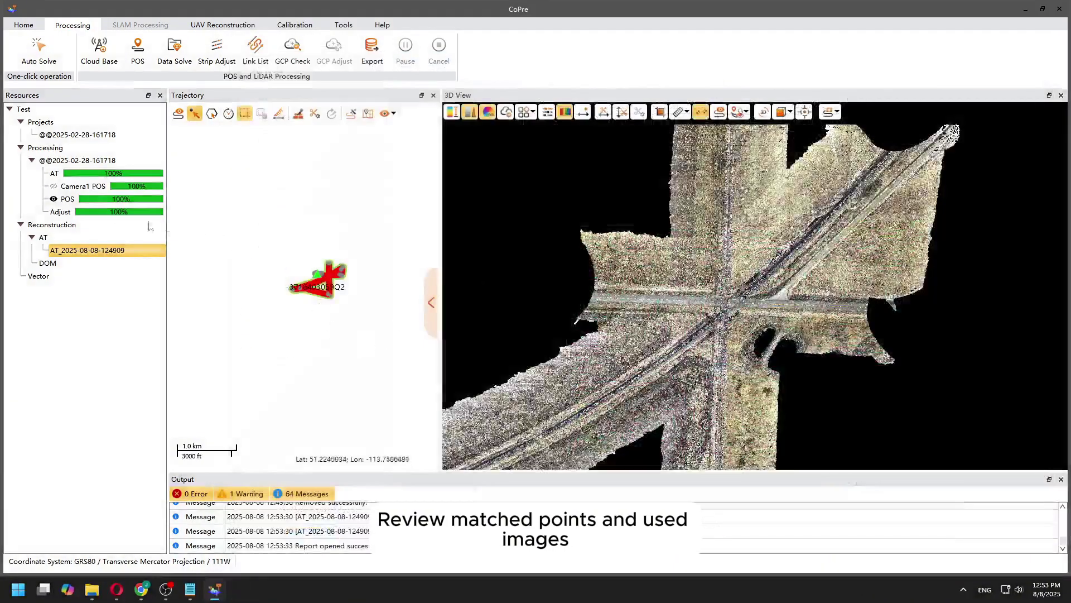
# Display the AT result's matched points and inspect them together with the image positions along the flight lines.
pyautogui.rightClick(93, 252)
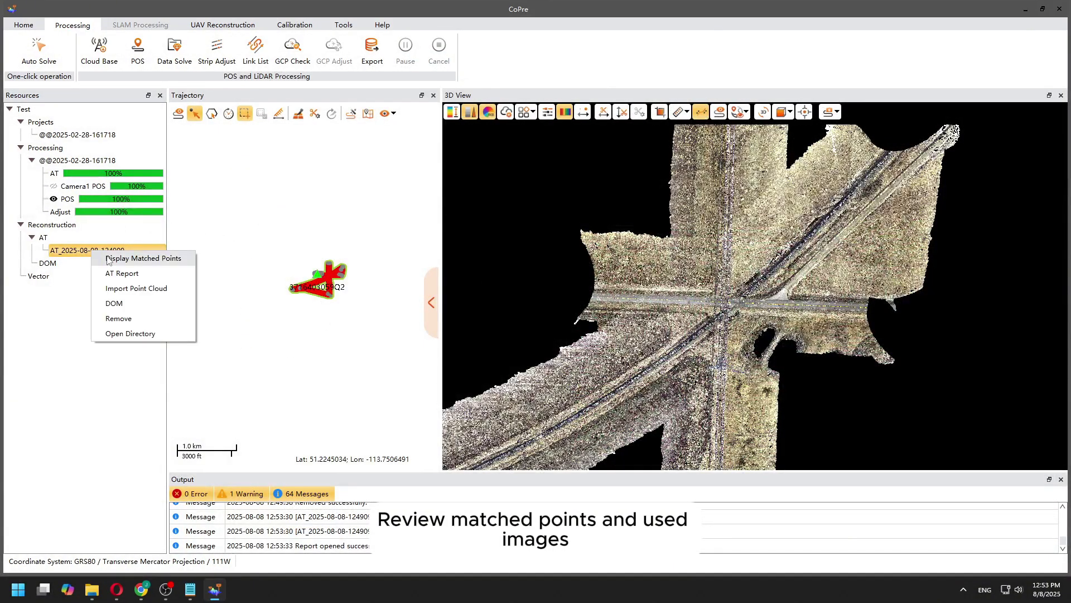
pyautogui.click(112, 262)
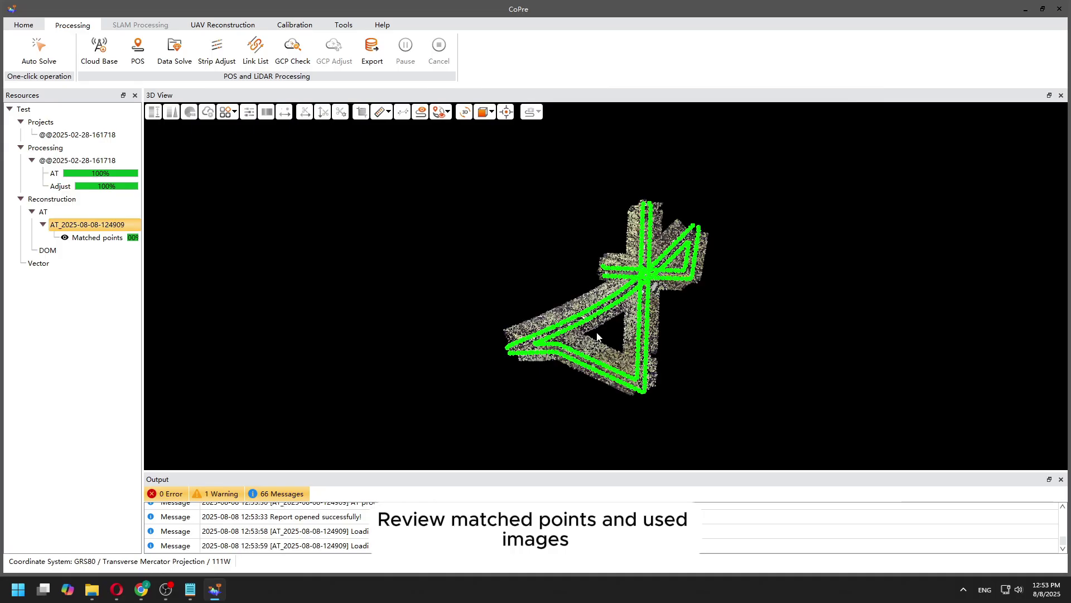
pyautogui.scroll(6, 648, 351)
pyautogui.moveTo(649, 350)
pyautogui.mouseDown()
pyautogui.moveTo(665, 375)
pyautogui.moveTo(543, 296)
pyautogui.moveTo(647, 346)
pyautogui.moveTo(663, 335)
pyautogui.moveTo(667, 452)
pyautogui.mouseUp()
pyautogui.scroll(4, 639, 310)
pyautogui.moveTo(640, 312); pyautogui.dragTo(653, 392)
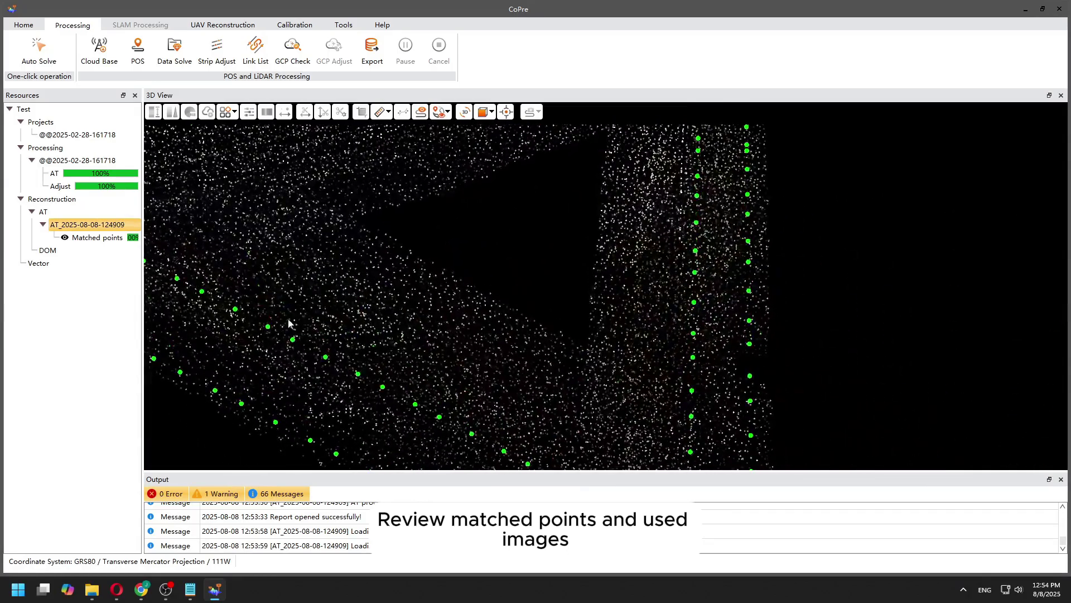
pyautogui.moveTo(288, 323); pyautogui.dragTo(545, 257)
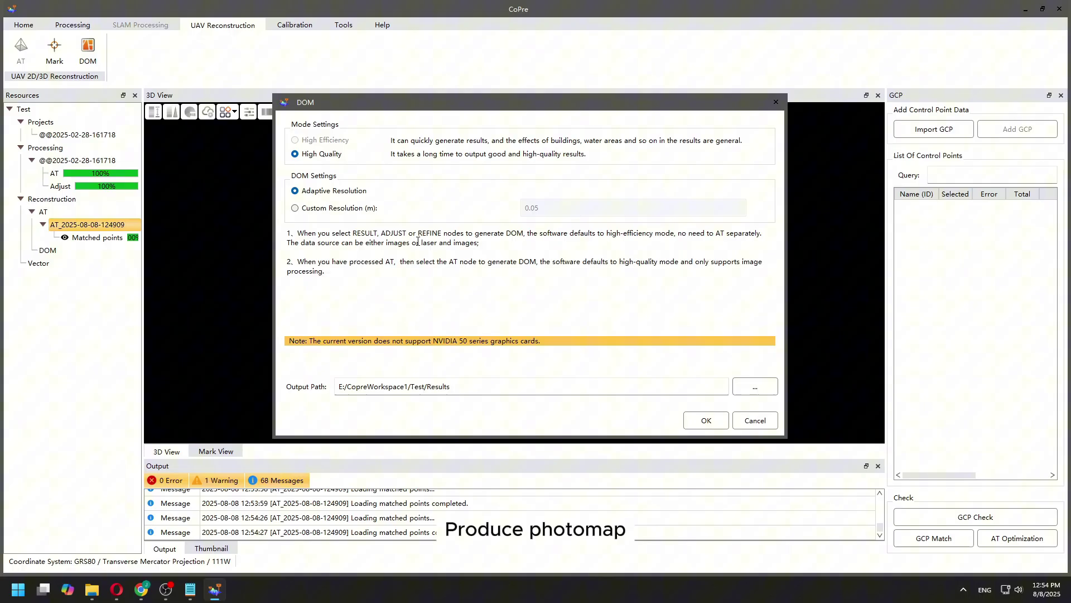
# Generate a DOM from the AT result in High Quality mode with adaptive resolution, output to E:/CopreWorkspace1/Test/Results.
pyautogui.click(706, 420)
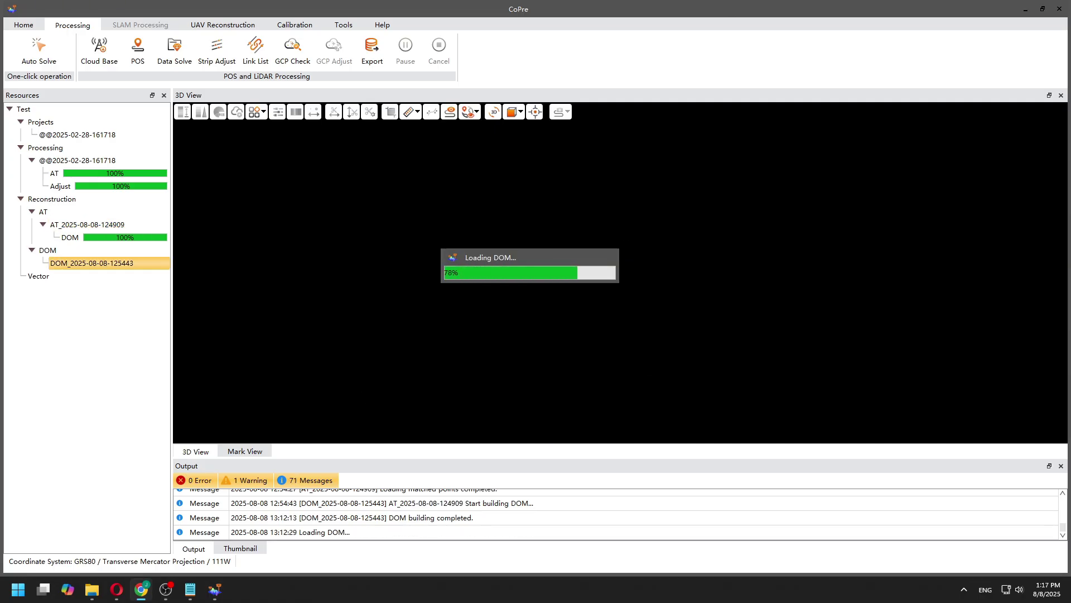
# Examine the generated photomap up close along the road, the railway crossing, the dirt tracks and the surrounding fields.
pyautogui.scroll(5, 669, 261)
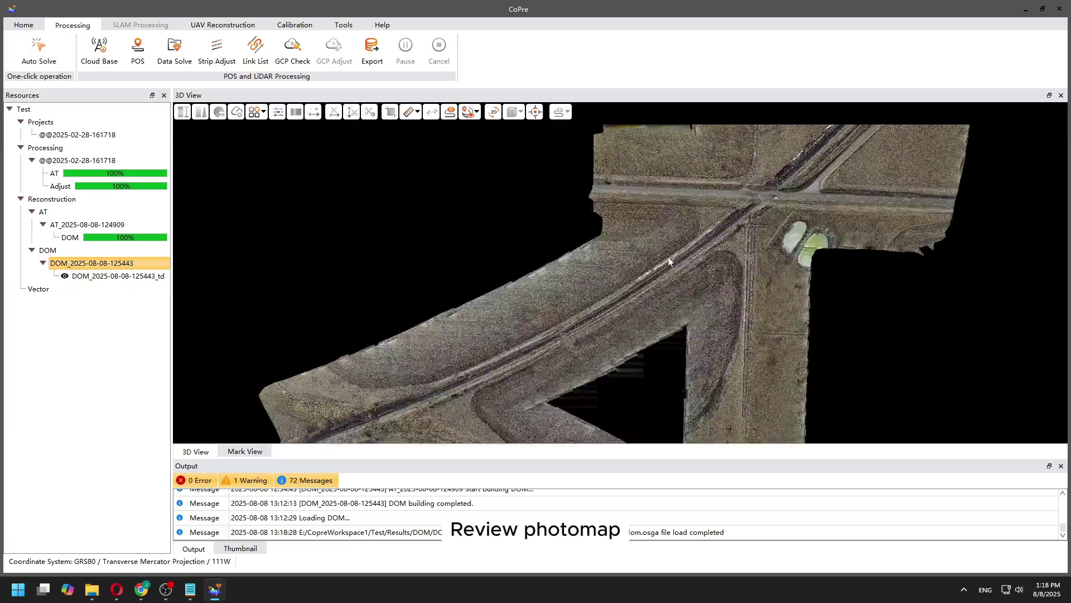
pyautogui.scroll(10, 699, 278)
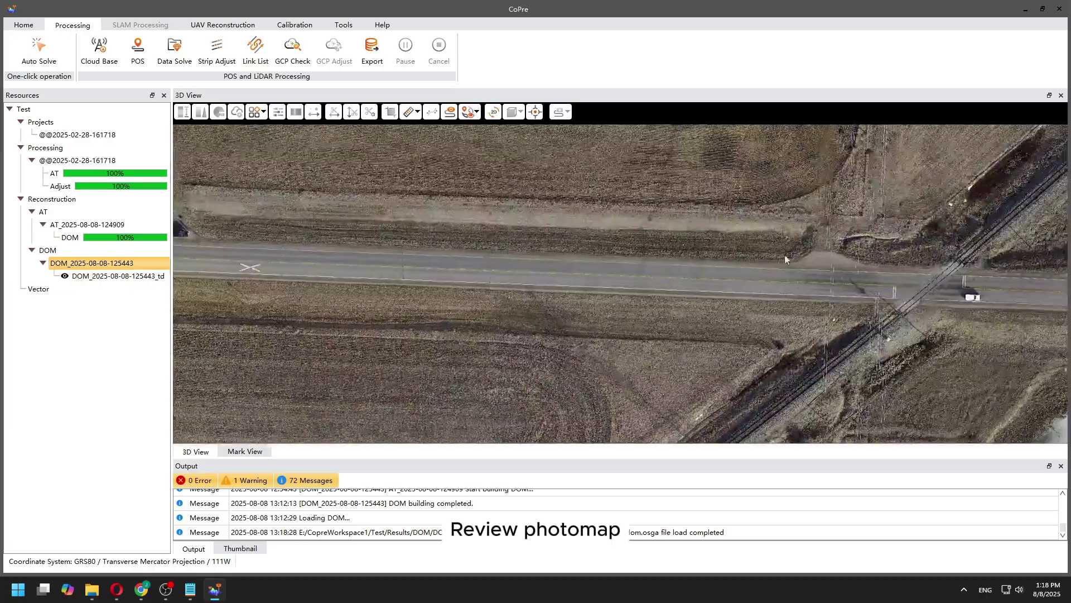
pyautogui.scroll(-10, 538, 316)
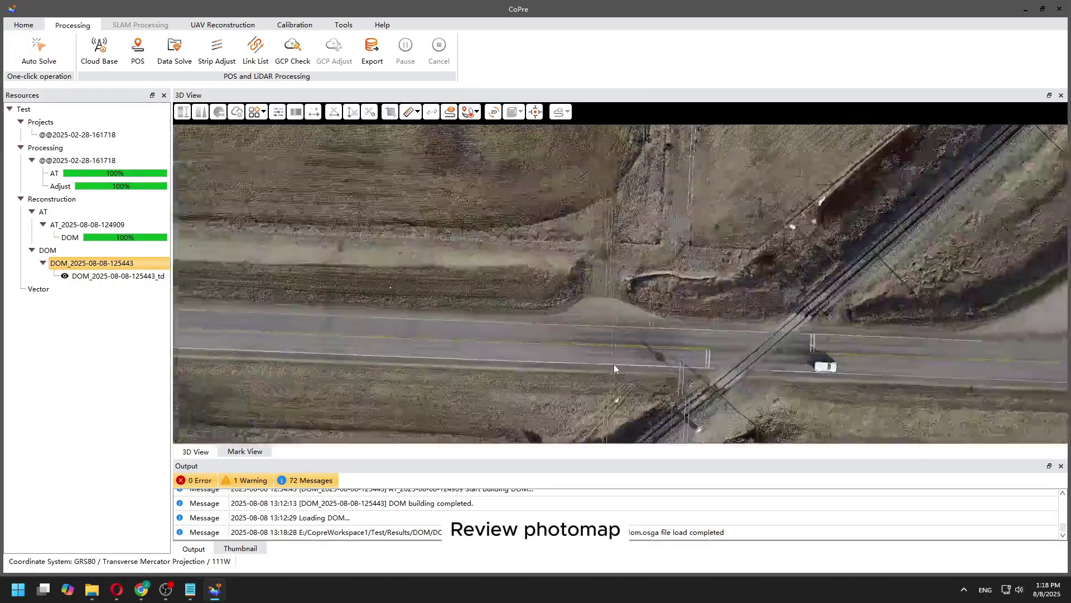
pyautogui.moveTo(614, 364); pyautogui.dragTo(542, 283, button='middle')
pyautogui.scroll(5, 503, 216)
pyautogui.moveTo(504, 216); pyautogui.dragTo(722, 323, button='middle')
pyautogui.scroll(-5, 767, 265)
pyautogui.scroll(8, 385, 268)
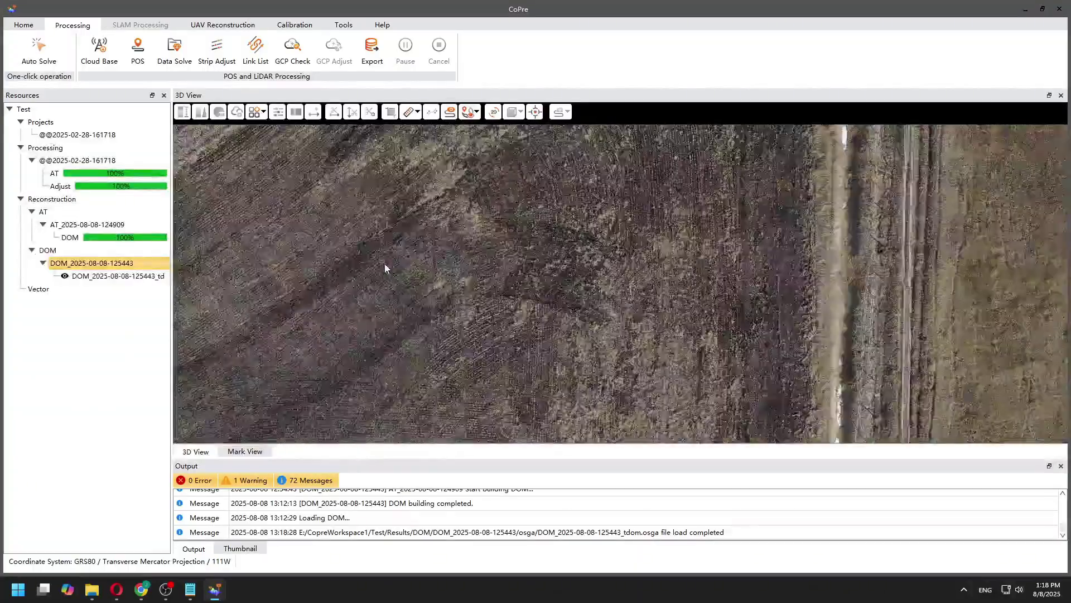
pyautogui.moveTo(385, 268); pyautogui.dragTo(770, 379, button='middle')
pyautogui.moveTo(505, 237); pyautogui.dragTo(648, 354, button='middle')
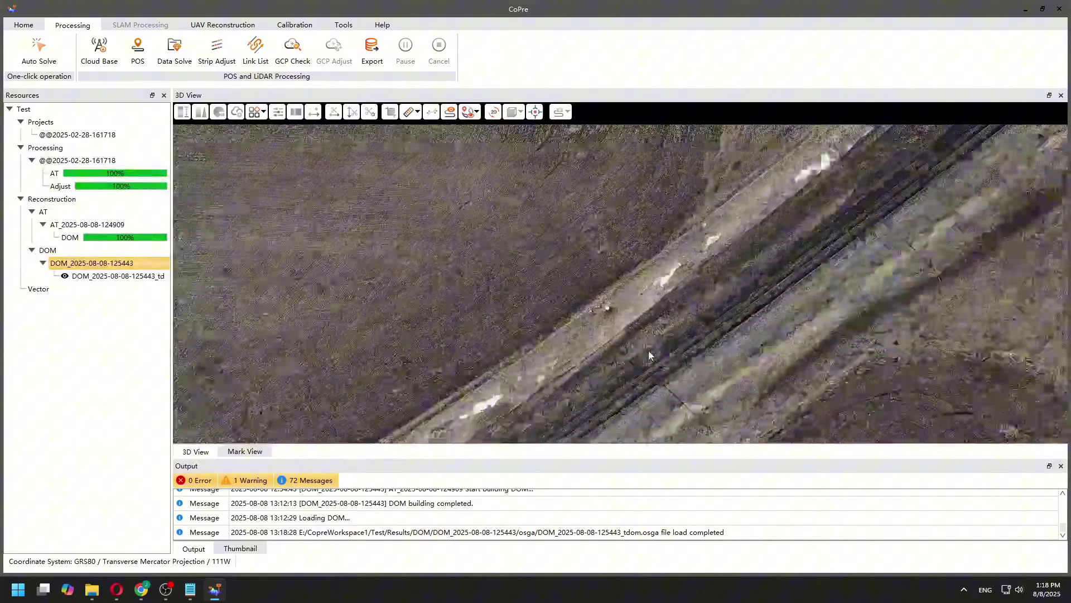
# Open the export settings for the solved project and choose LAS version 1.4 with units in Meter.
pyautogui.scroll(-6, 602, 278)
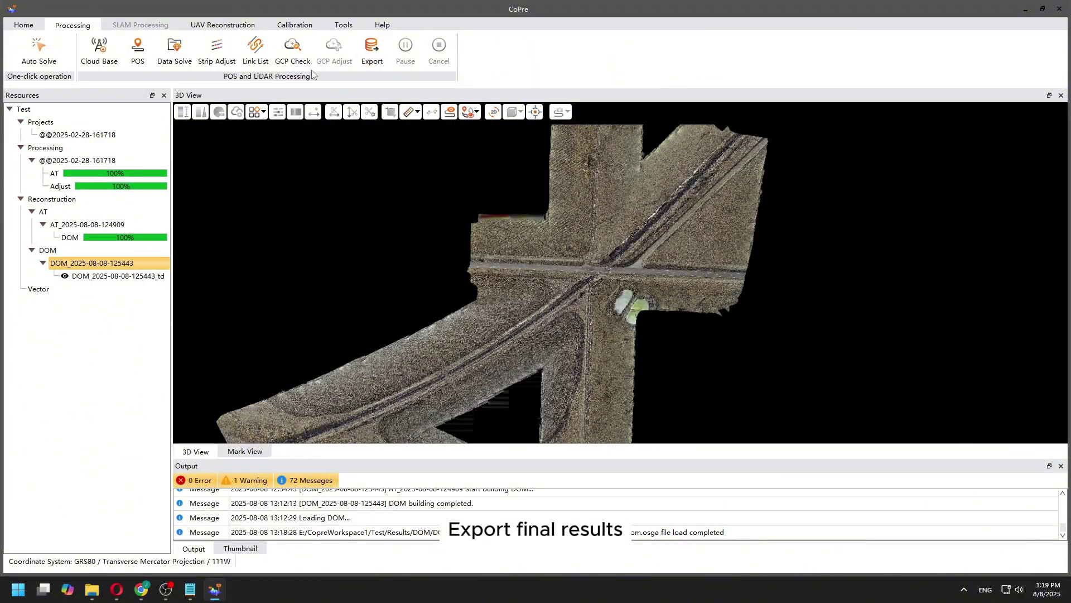
pyautogui.click(374, 56)
pyautogui.click(508, 238)
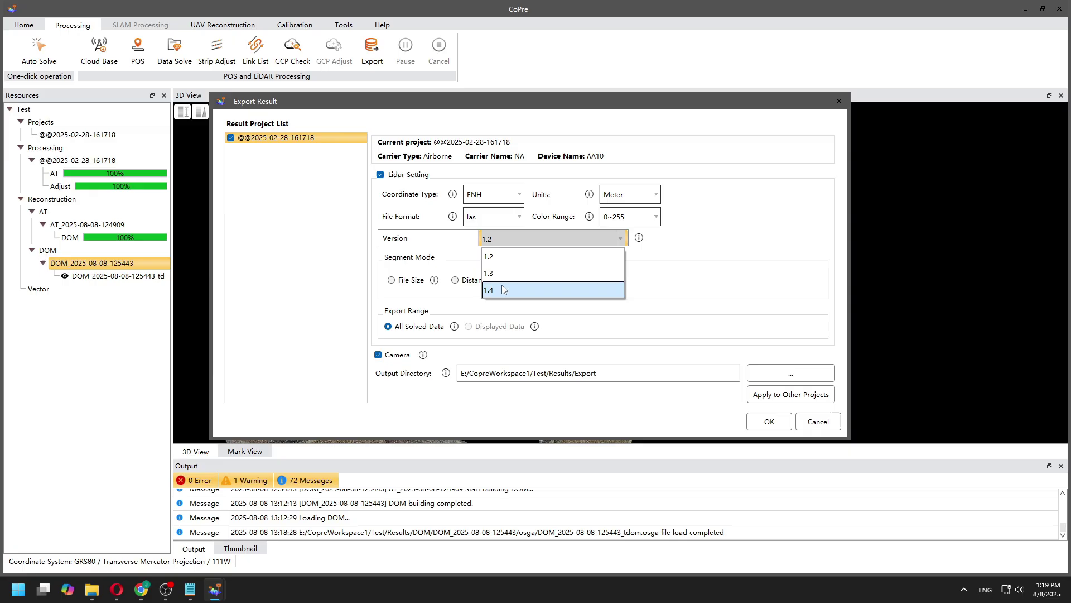
pyautogui.click(555, 290)
pyautogui.click(639, 198)
pyautogui.click(624, 206)
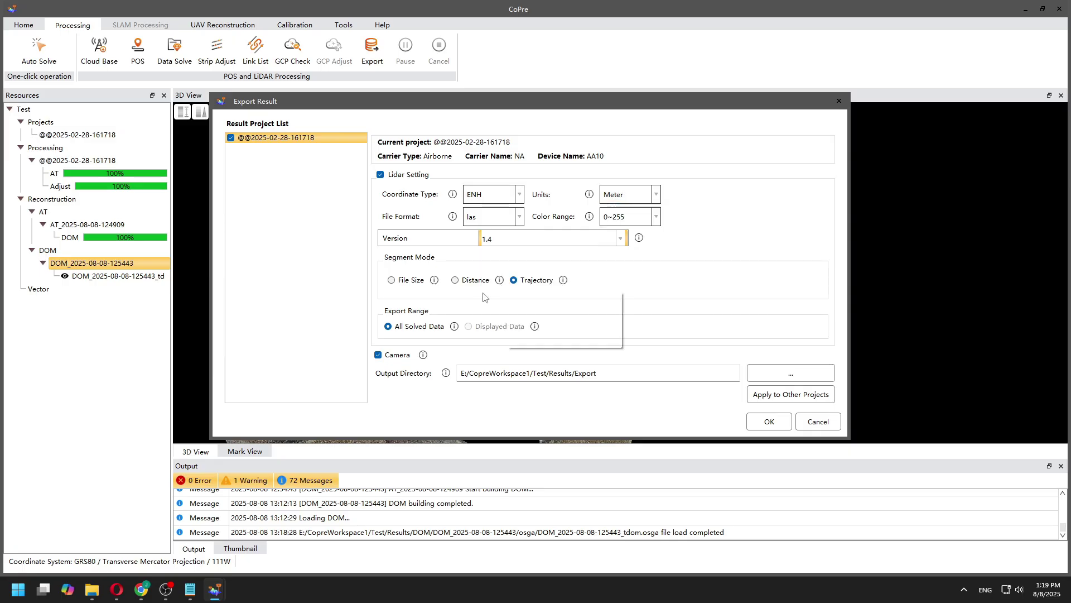
# Split the point cloud by file size at 9999999 MB, include the camera images and run the export.
pyautogui.click(414, 281)
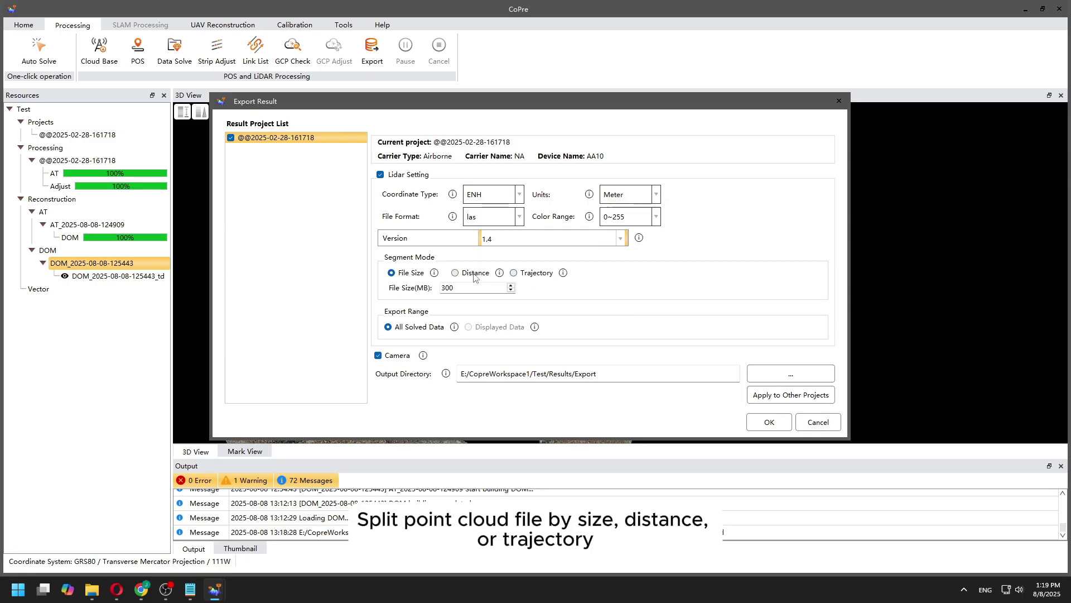
pyautogui.click(473, 273)
pyautogui.click(533, 273)
pyautogui.moveTo(561, 273)
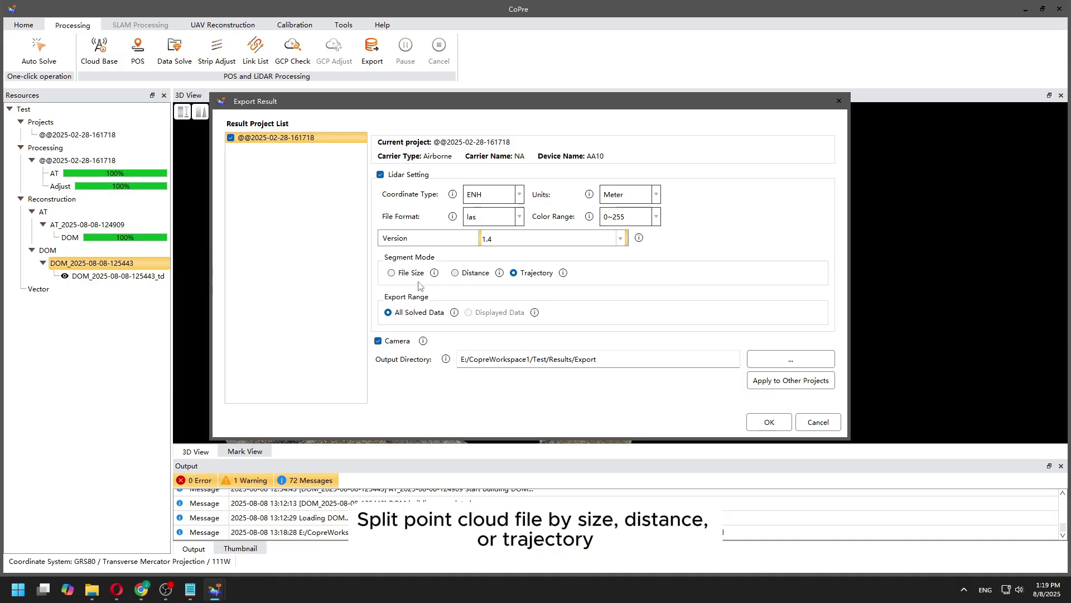
pyautogui.click(396, 275)
pyautogui.moveTo(440, 287); pyautogui.dragTo(576, 299)
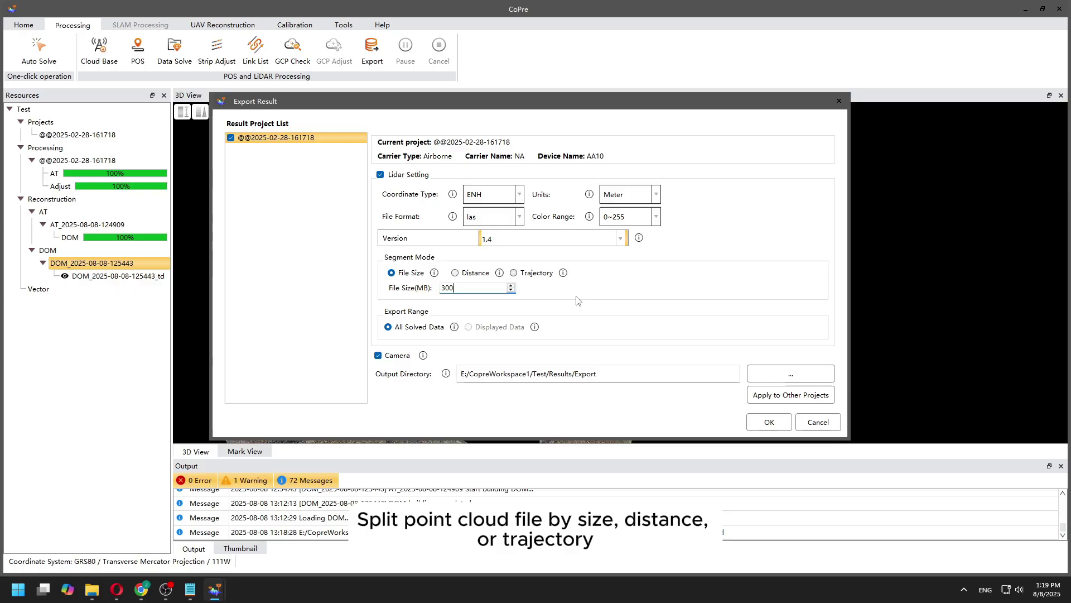
pyautogui.press('BackSpace')
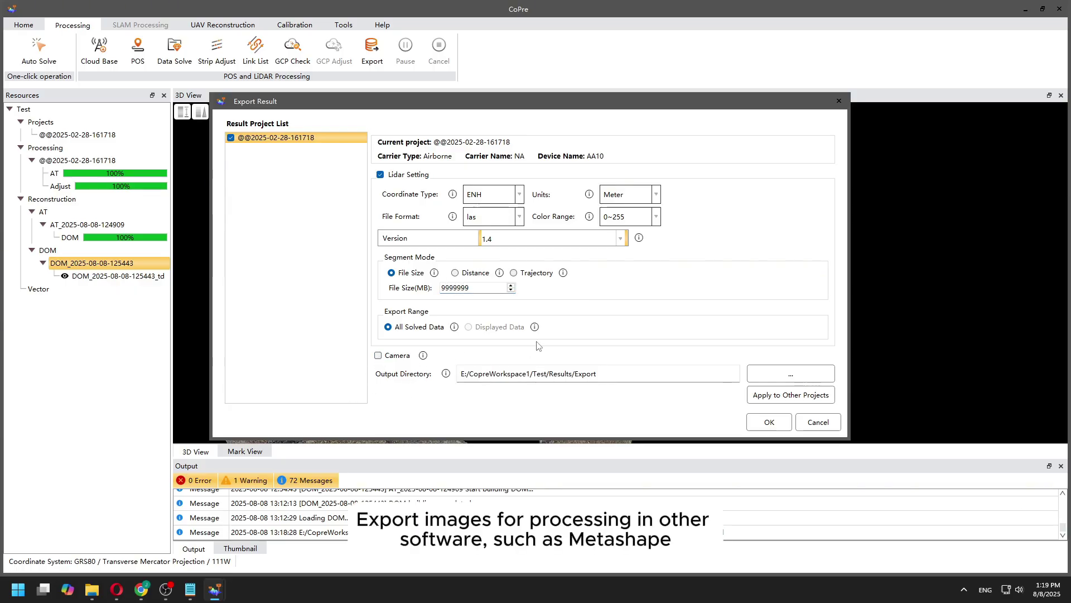
pyautogui.click(378, 355)
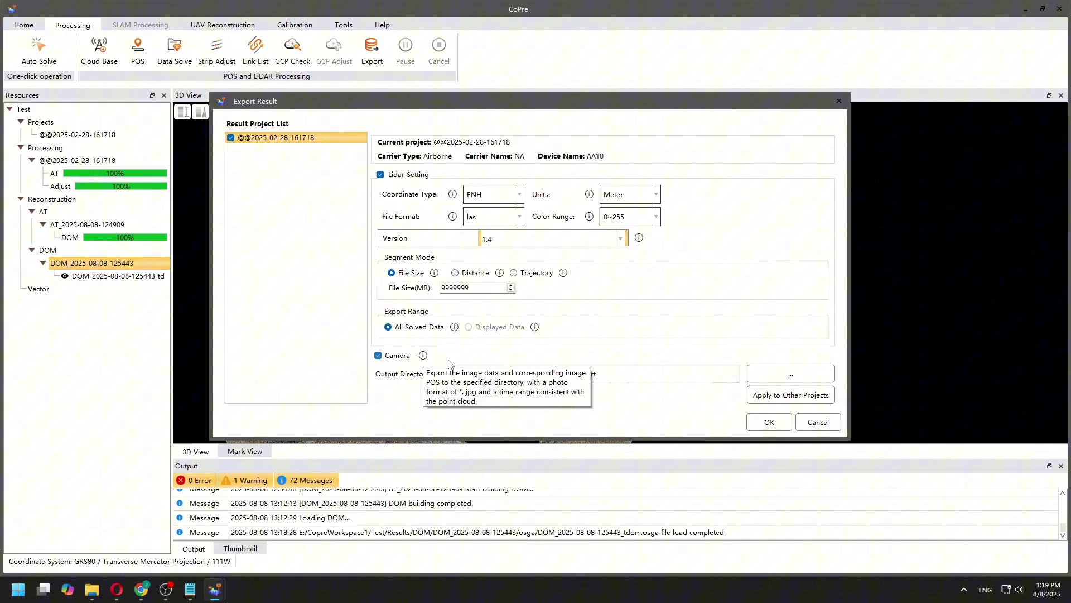
pyautogui.click(768, 423)
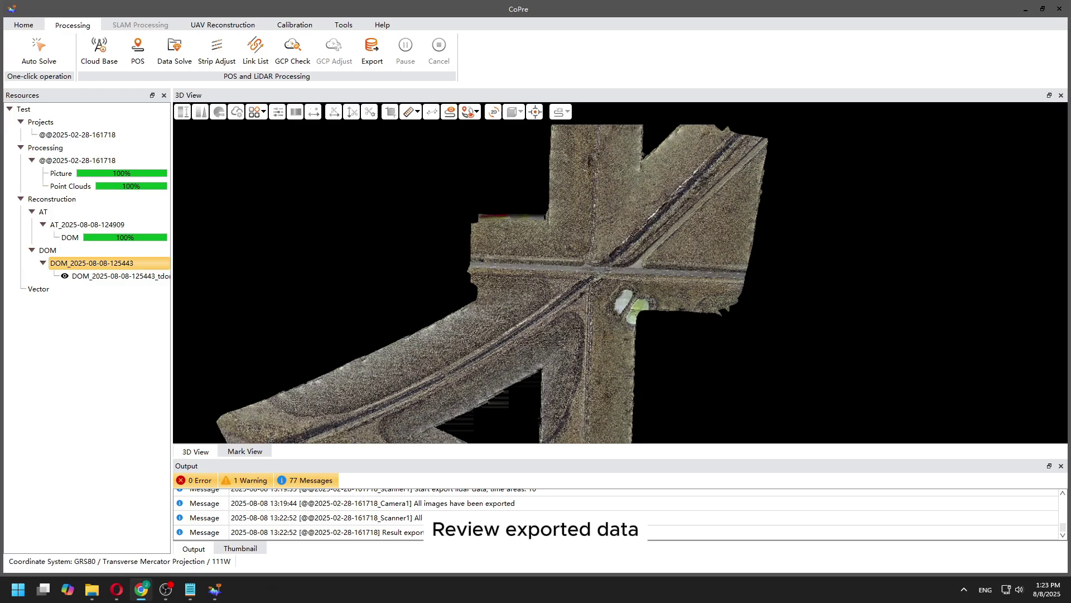
# Open the export directory's Camera1 folder and view the image orbit file OrbitPos.txt in a widened Notepad window.
pyautogui.doubleClick(307, 532)
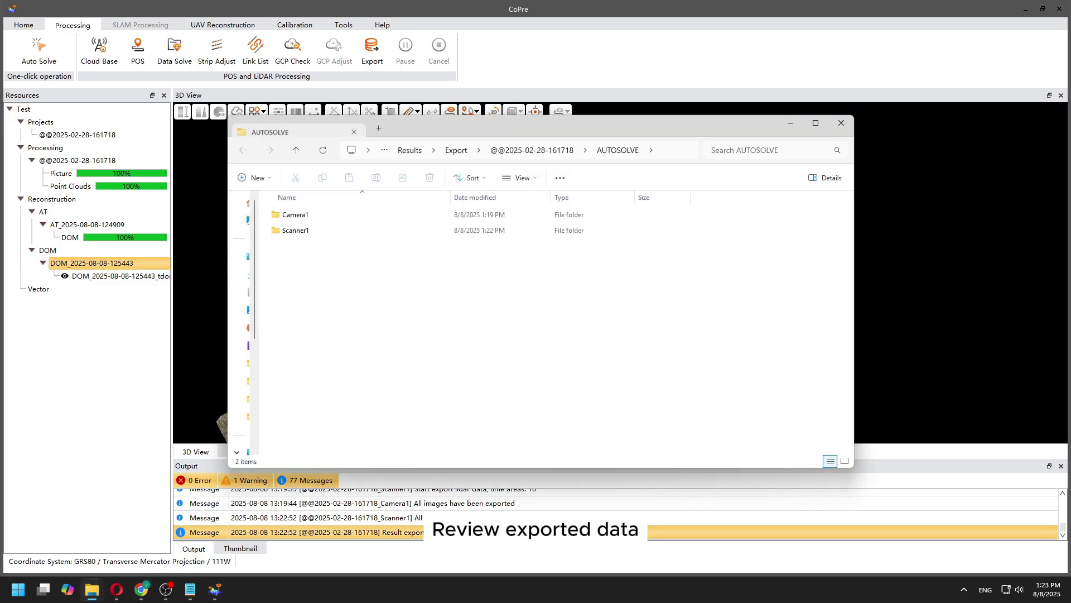
pyautogui.doubleClick(295, 215)
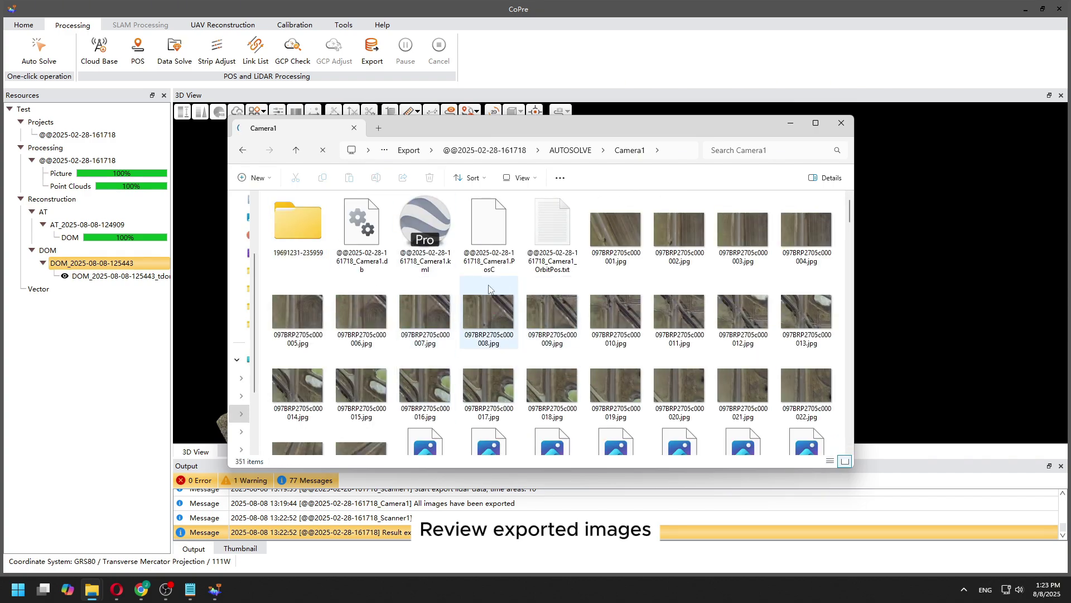
pyautogui.doubleClick(546, 266)
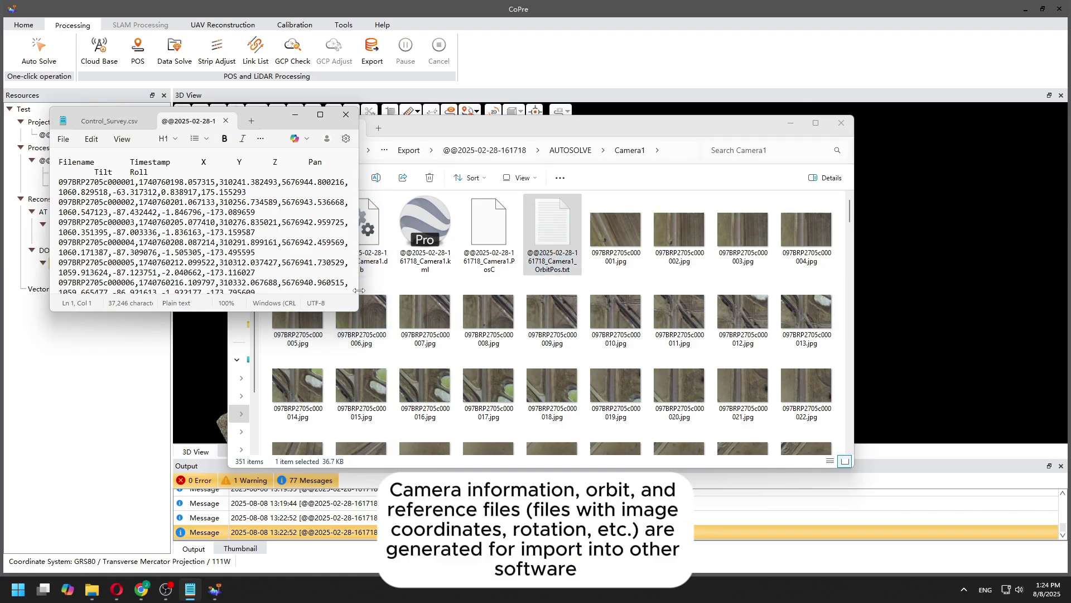
pyautogui.moveTo(359, 290); pyautogui.dragTo(711, 287)
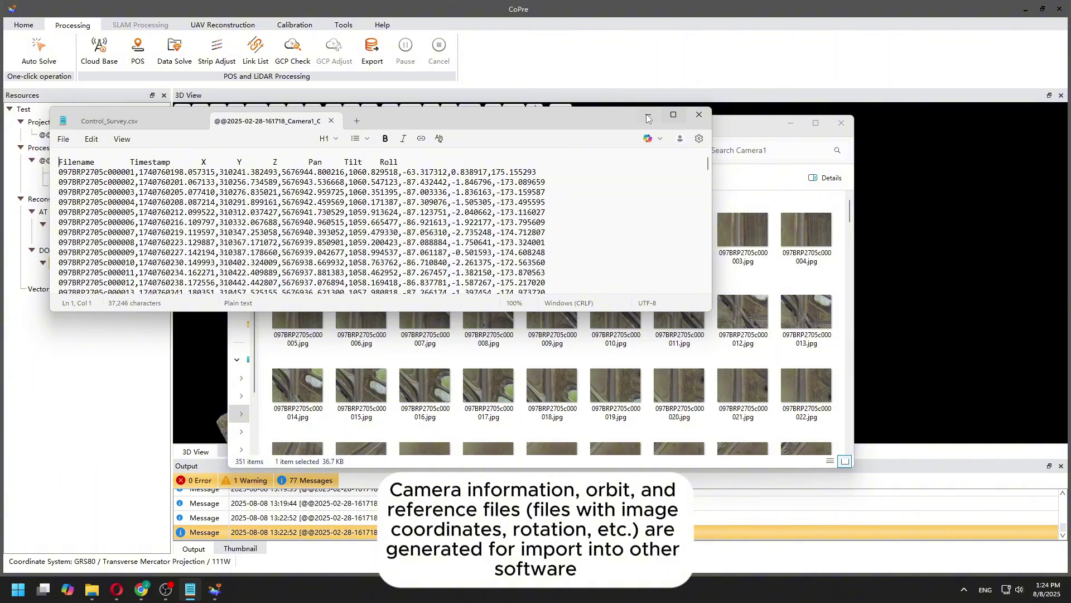
# Review the camera parameters in Camera1Param.txt and the image orientations in Metashape.txt, and minimize Notepad.
pyautogui.click(745, 126)
pyautogui.scroll(-15, 618, 296)
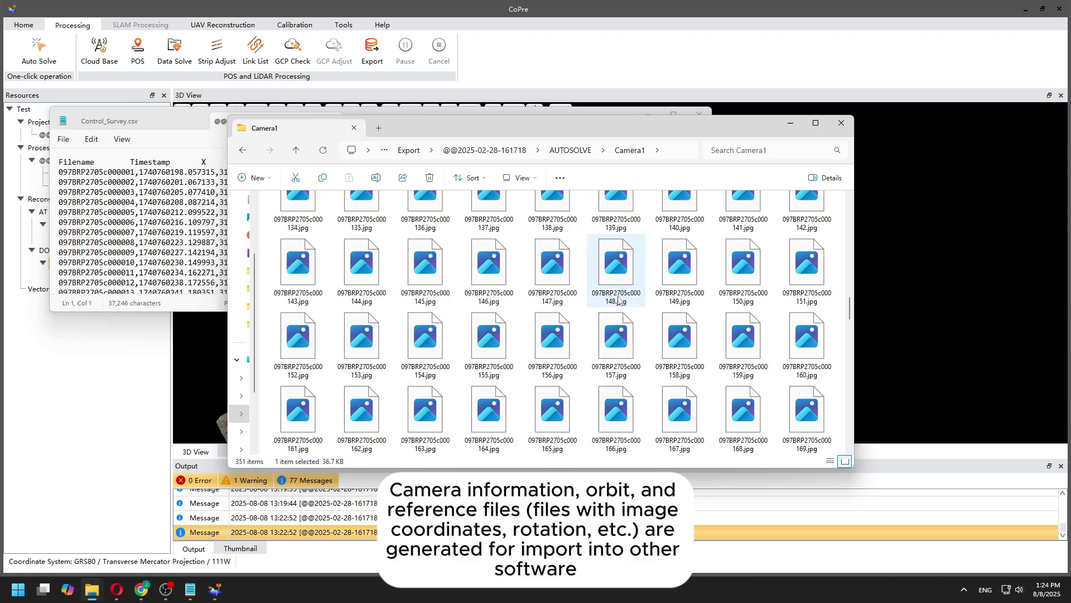
pyautogui.doubleClick(616, 413)
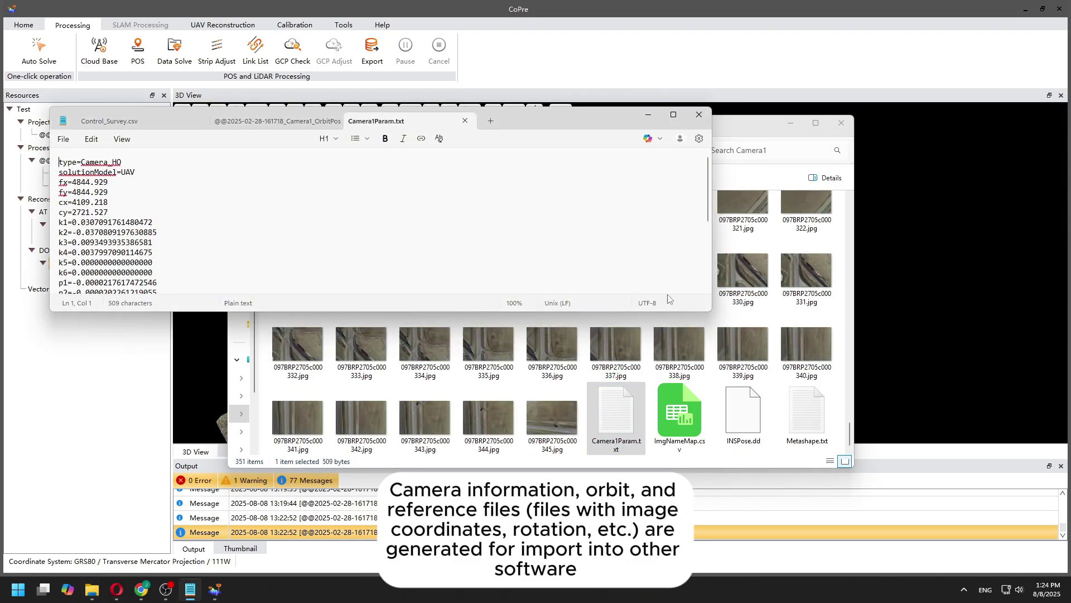
pyautogui.moveTo(463, 312); pyautogui.dragTo(463, 468)
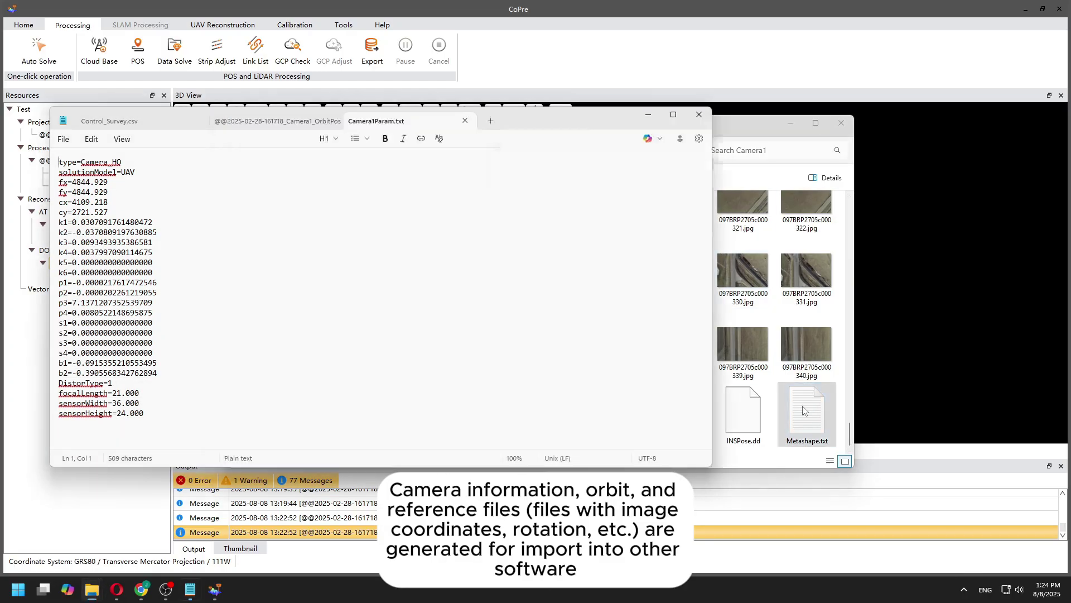
pyautogui.doubleClick(804, 411)
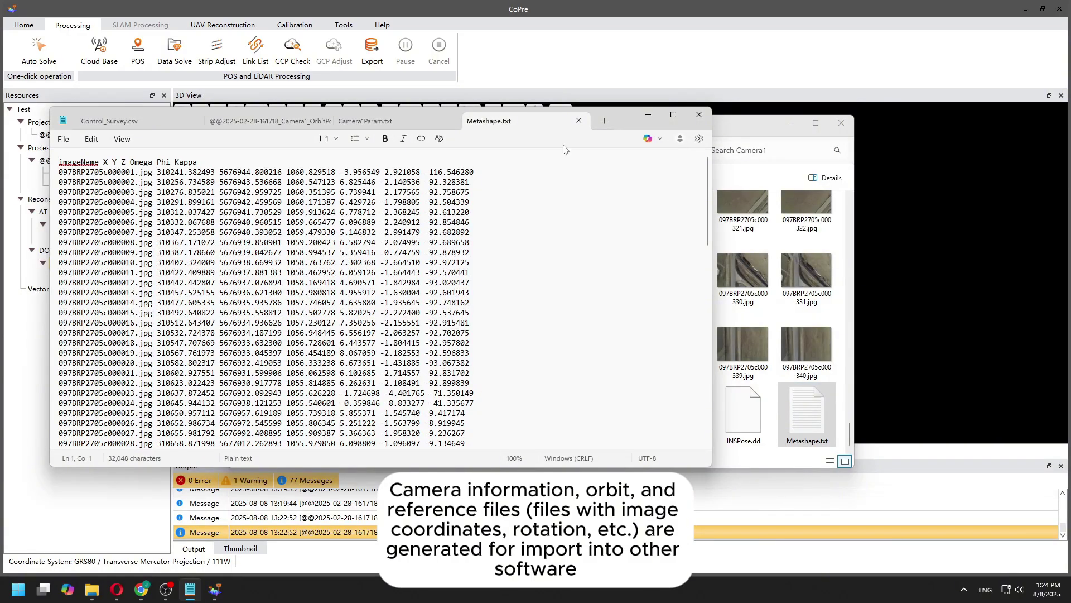
pyautogui.click(649, 115)
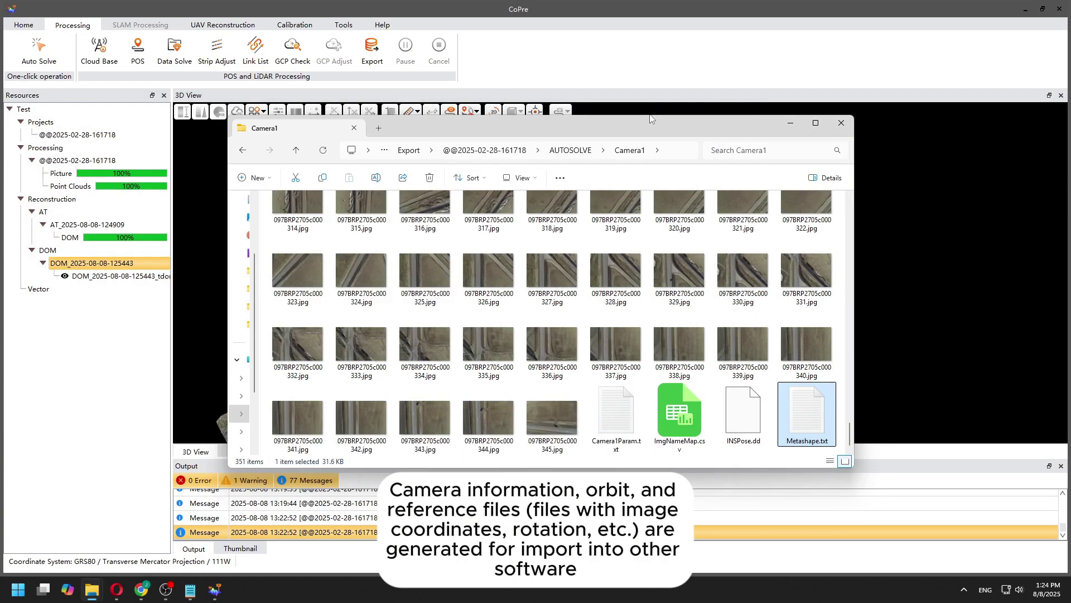
# Check the exported LAS file in the Scanner1 folder, review the PosL trajectory file in Notepad++ and close it.
pyautogui.click(570, 150)
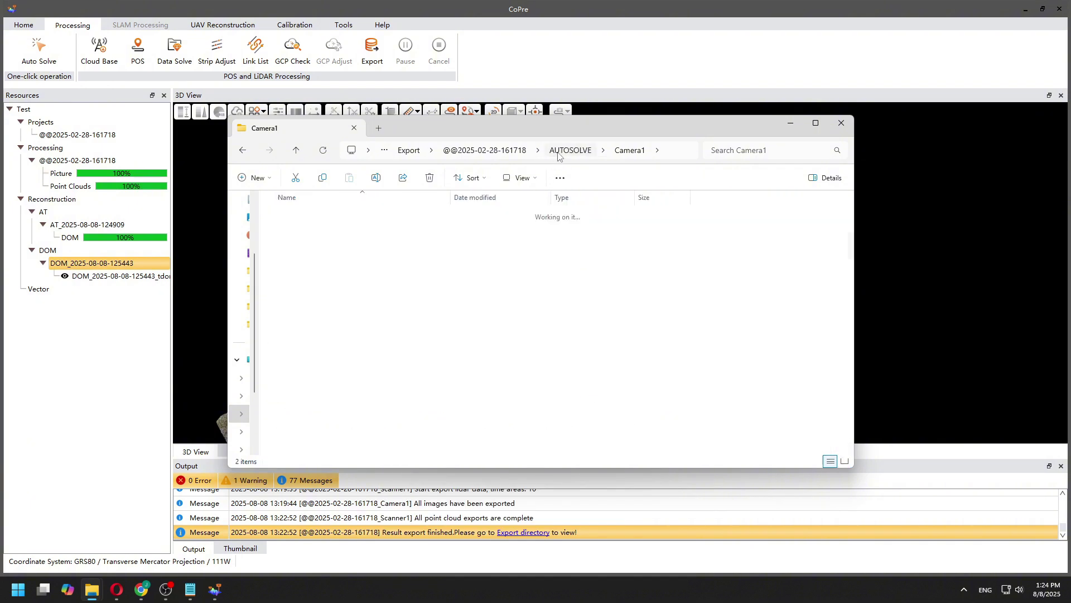
pyautogui.doubleClick(346, 230)
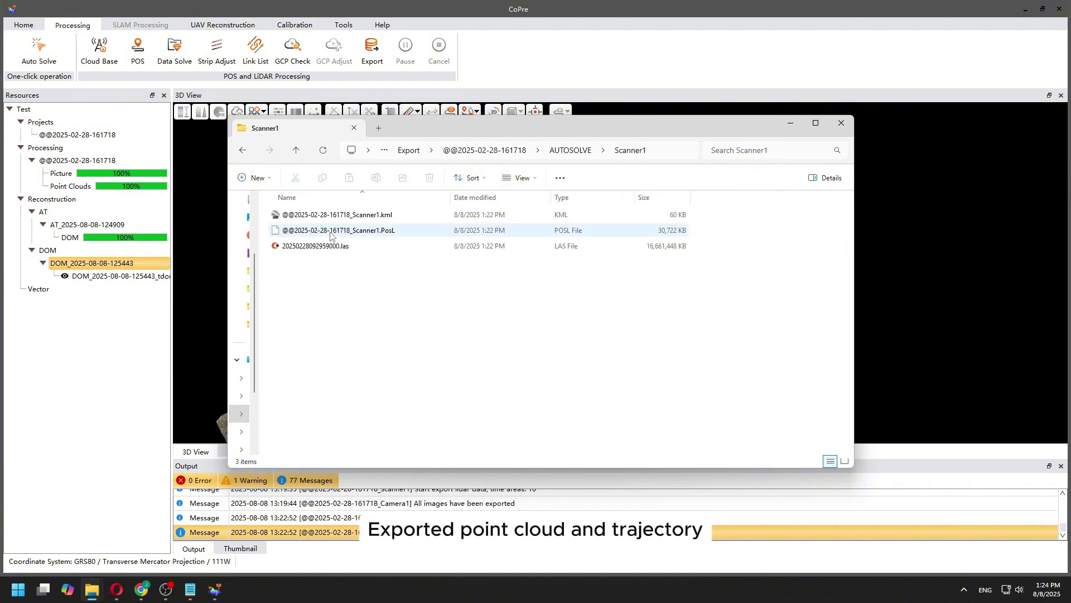
pyautogui.moveTo(311, 249)
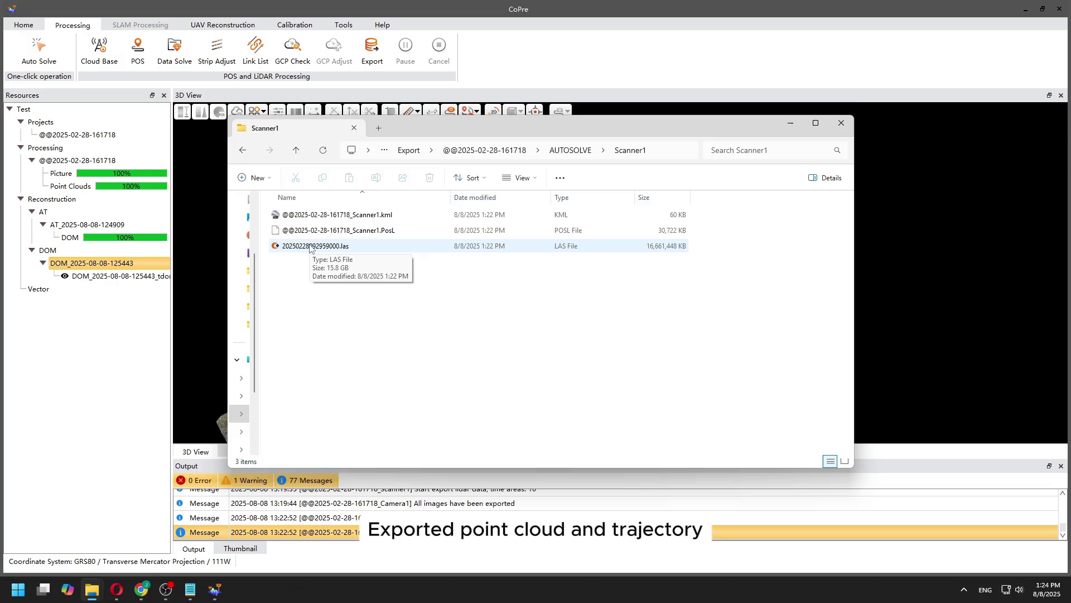
pyautogui.rightClick(369, 231)
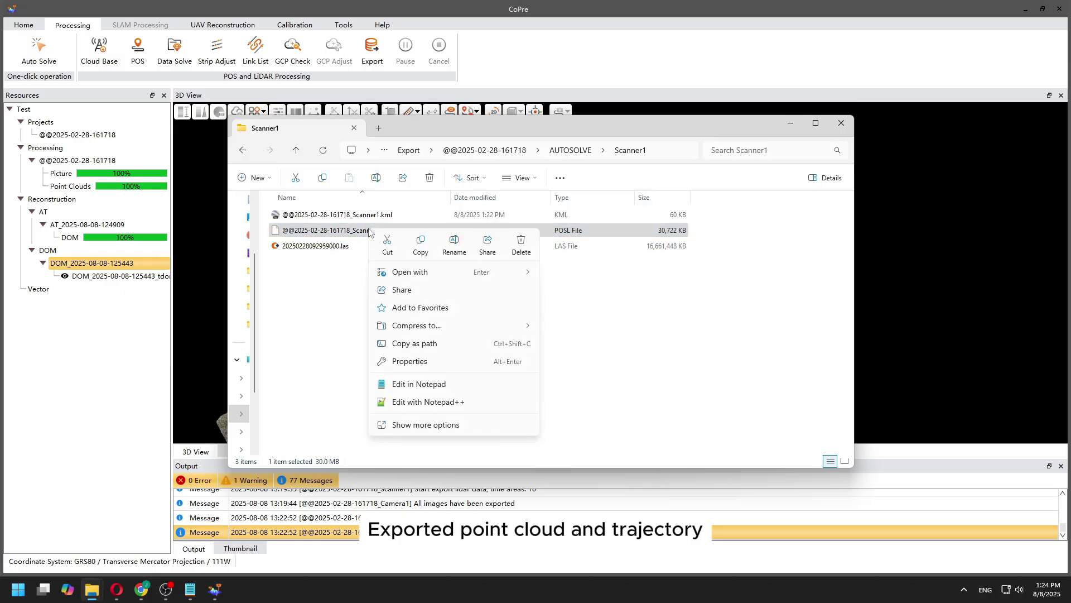
pyautogui.click(416, 402)
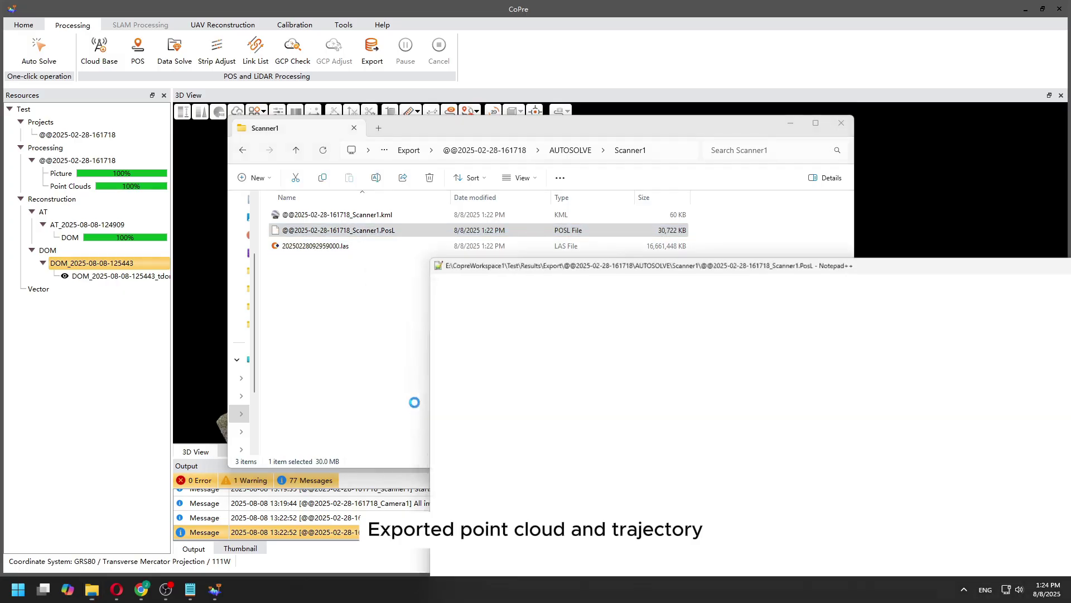
pyautogui.moveTo(913, 258); pyautogui.dragTo(545, 63)
pyautogui.doubleClick(546, 60)
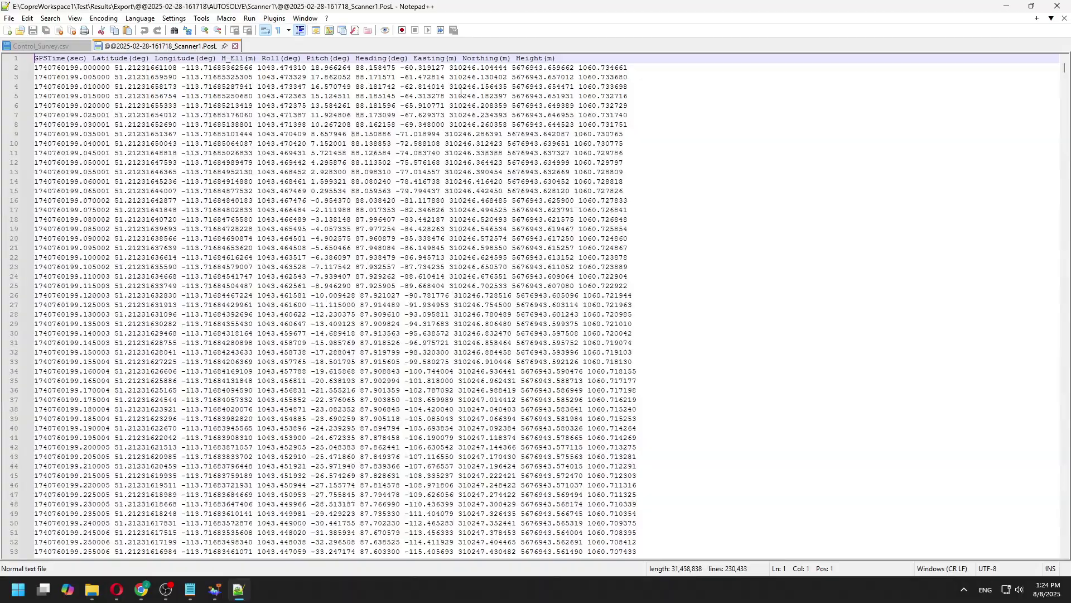
pyautogui.click(1057, 6)
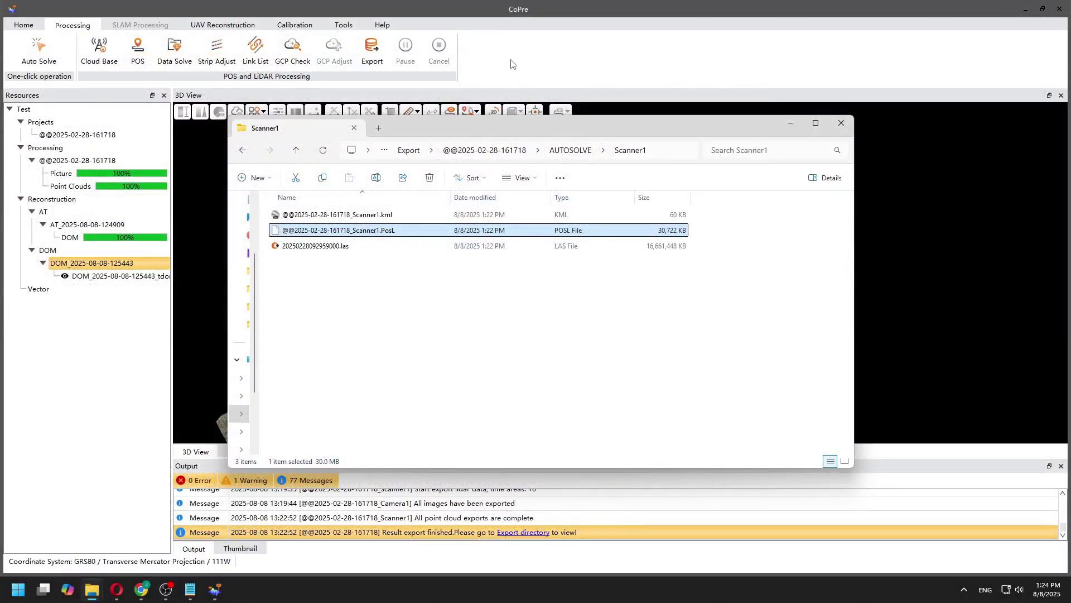